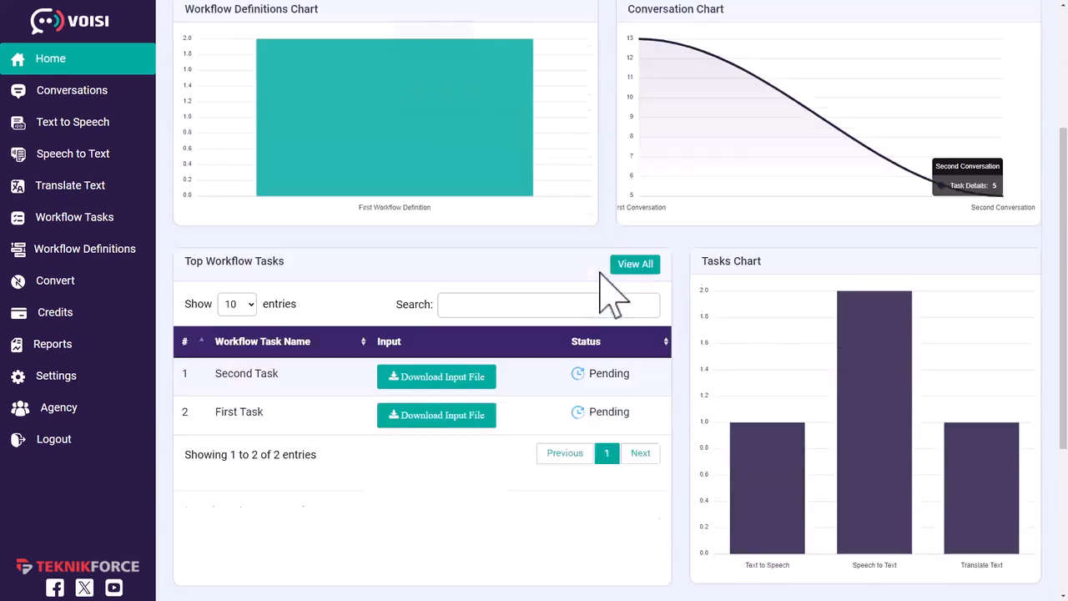
Review the dashboard charts, the top workflow tasks, and the Text to Speech, Speech to Text and Translate Text task lists
{"action": "scroll", "coordinate": [393, 309], "scroll_direction": "up", "scroll_amount": 3}
{"action": "scroll", "coordinate": [793, 267], "scroll_direction": "down", "scroll_amount": 4}
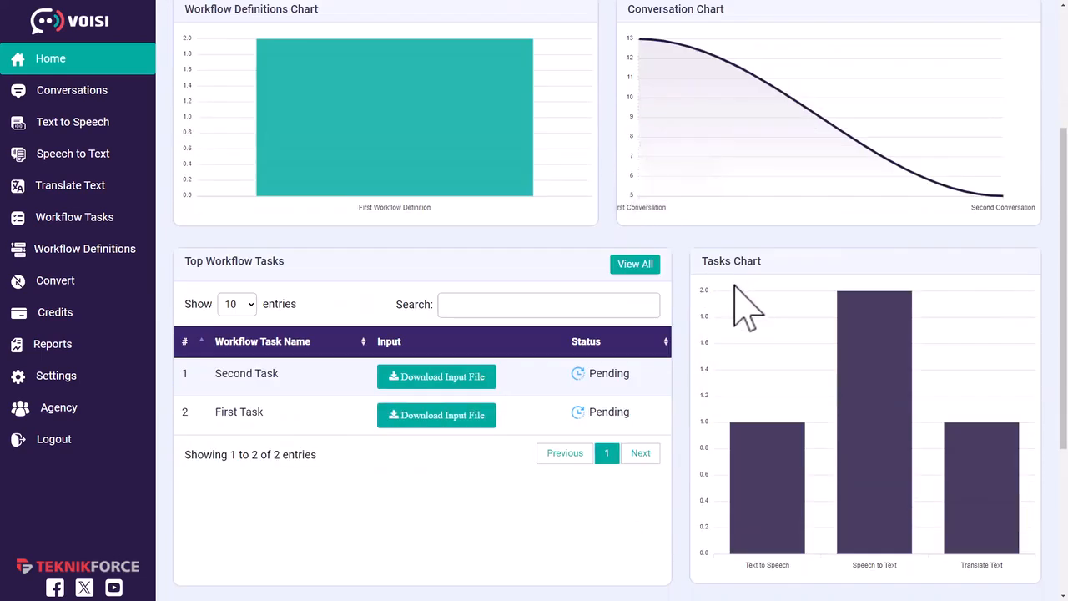
{"action": "scroll", "coordinate": [338, 346], "scroll_direction": "down", "scroll_amount": 1}
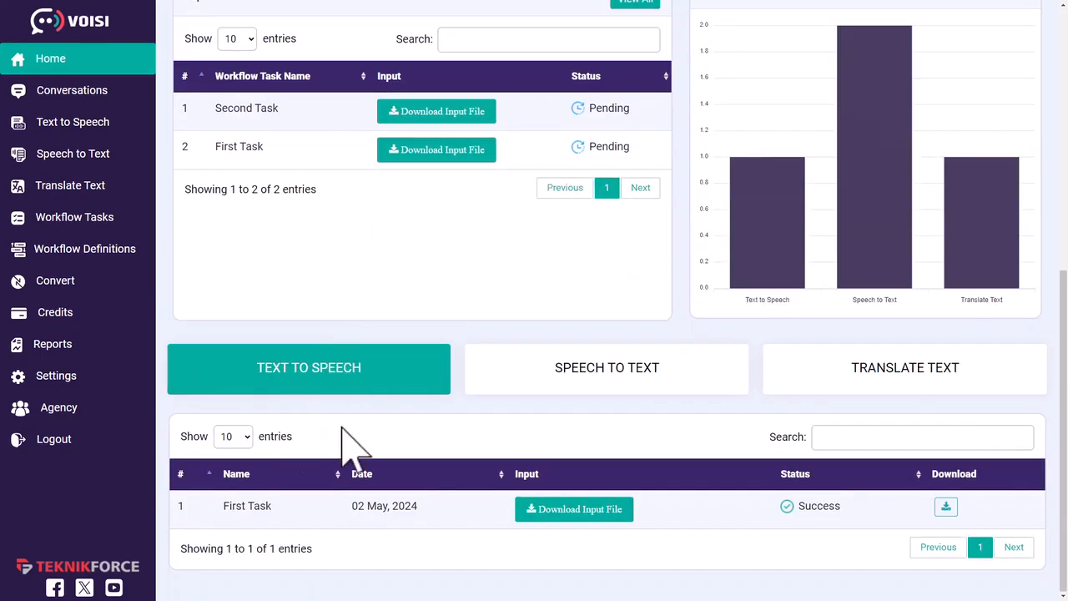
{"action": "left_click", "coordinate": [538, 383]}
{"action": "left_click", "coordinate": [868, 384]}
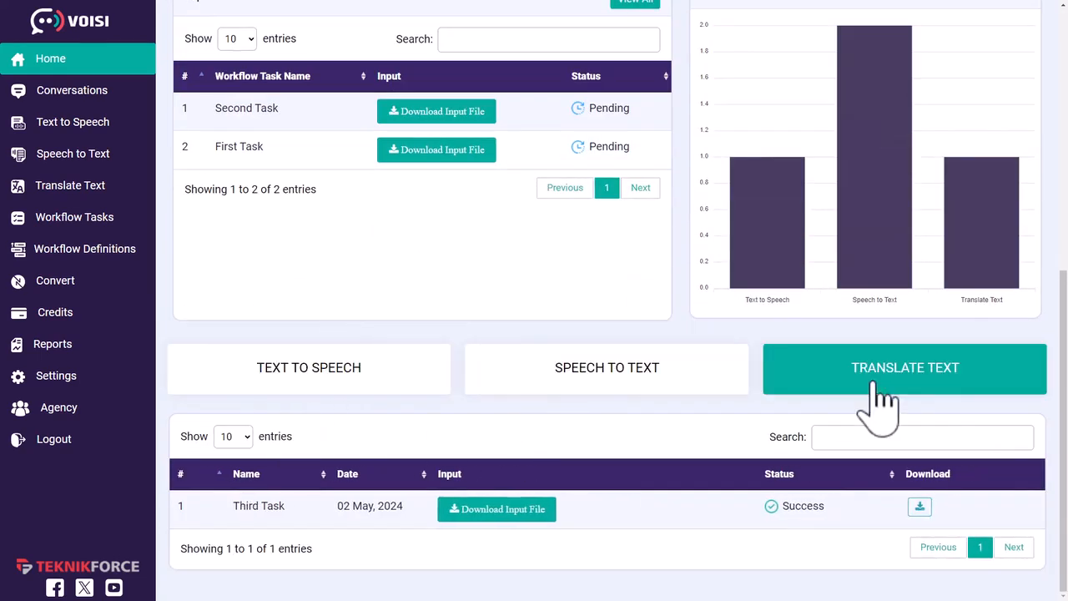
{"action": "left_click", "coordinate": [354, 388]}
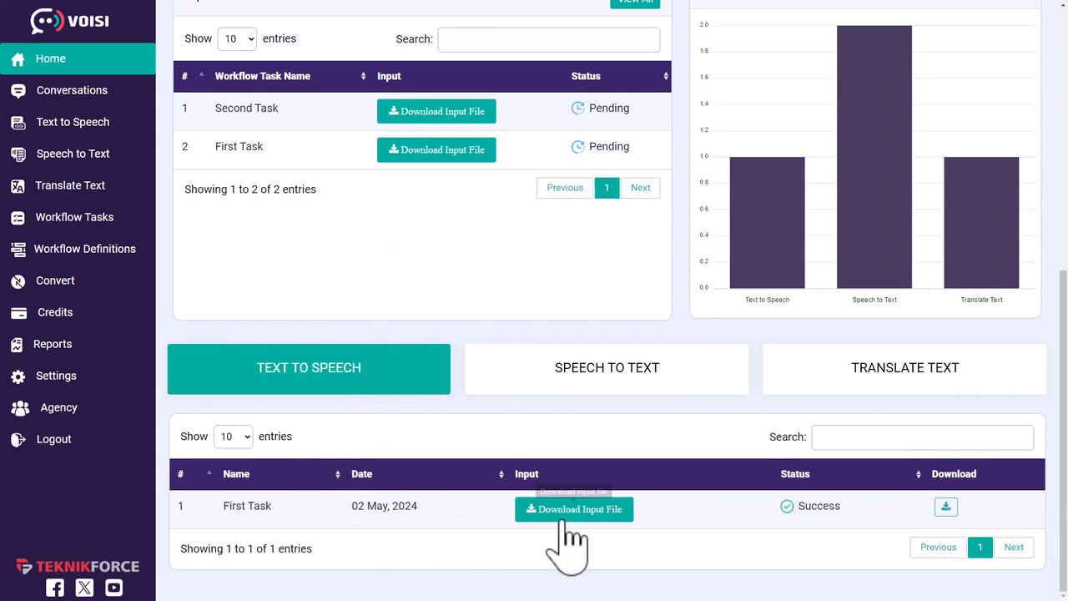
{"action": "left_click", "coordinate": [612, 383]}
{"action": "left_click", "coordinate": [874, 377]}
{"action": "left_click", "coordinate": [367, 386]}
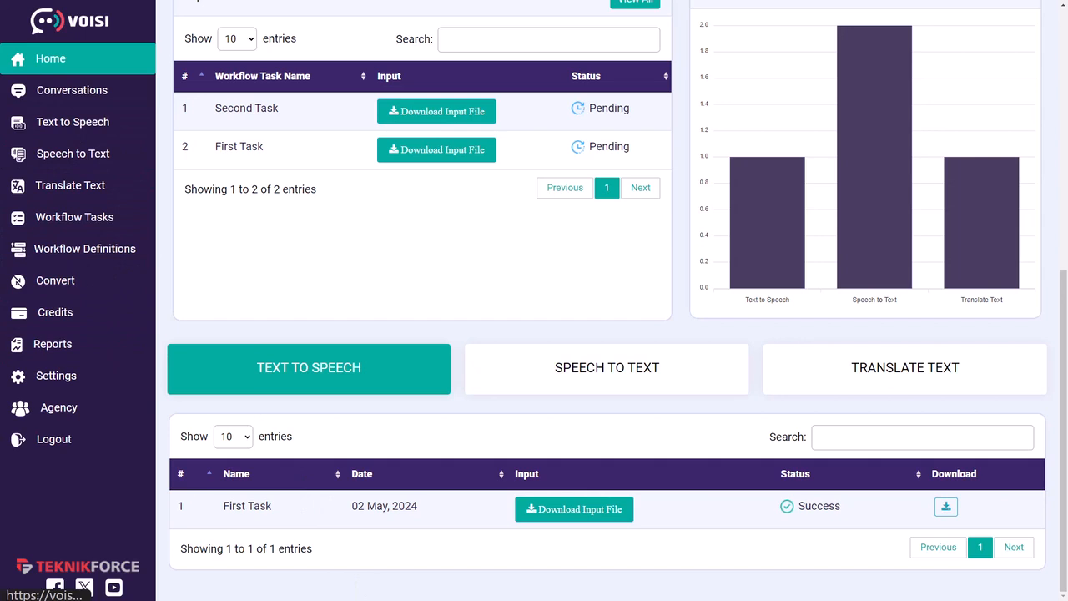
Start a new conversation named "Friends Convo 01" and proceed to the dialogs setup
{"action": "left_click", "coordinate": [82, 93]}
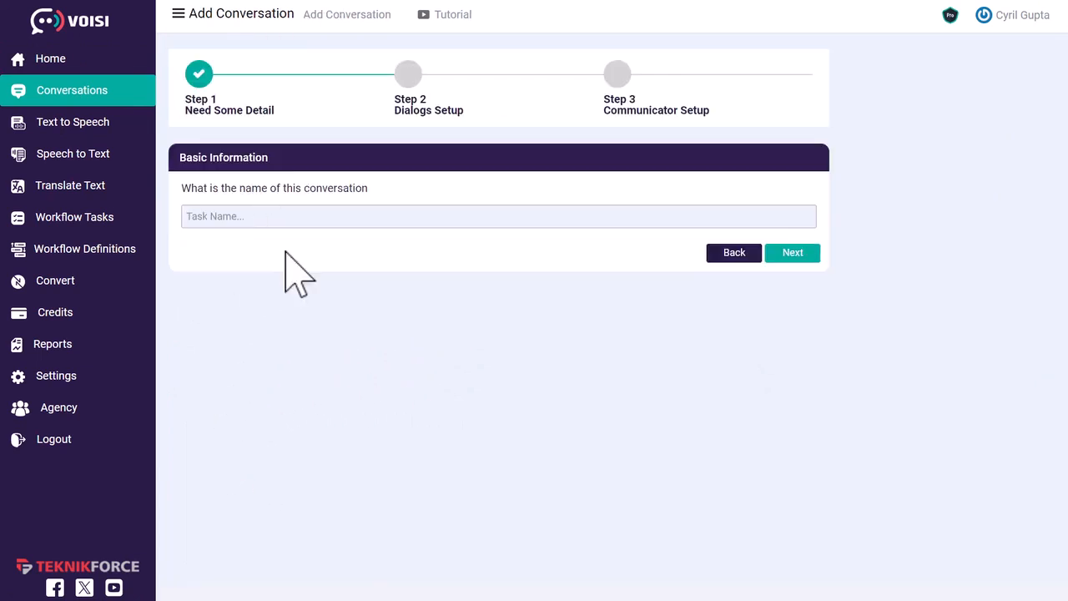
{"action": "left_click", "coordinate": [373, 222]}
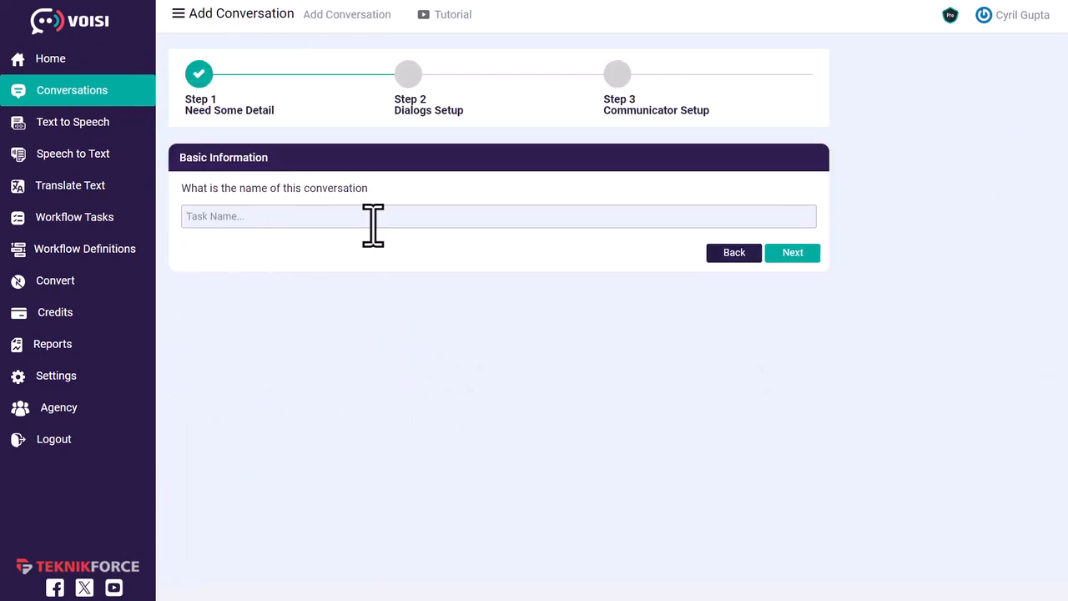
{"action": "type", "text": "Friends Convo 01"}
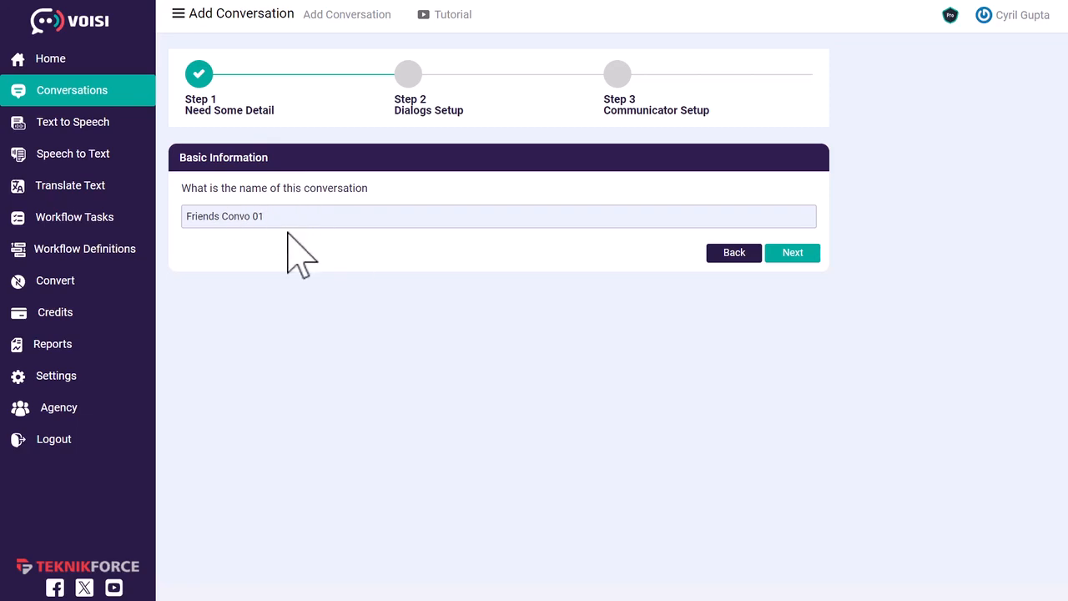
{"action": "left_click_drag", "start_coordinate": [263, 219], "coordinate": [192, 214]}
{"action": "left_click", "coordinate": [763, 289]}
{"action": "left_click", "coordinate": [817, 254]}
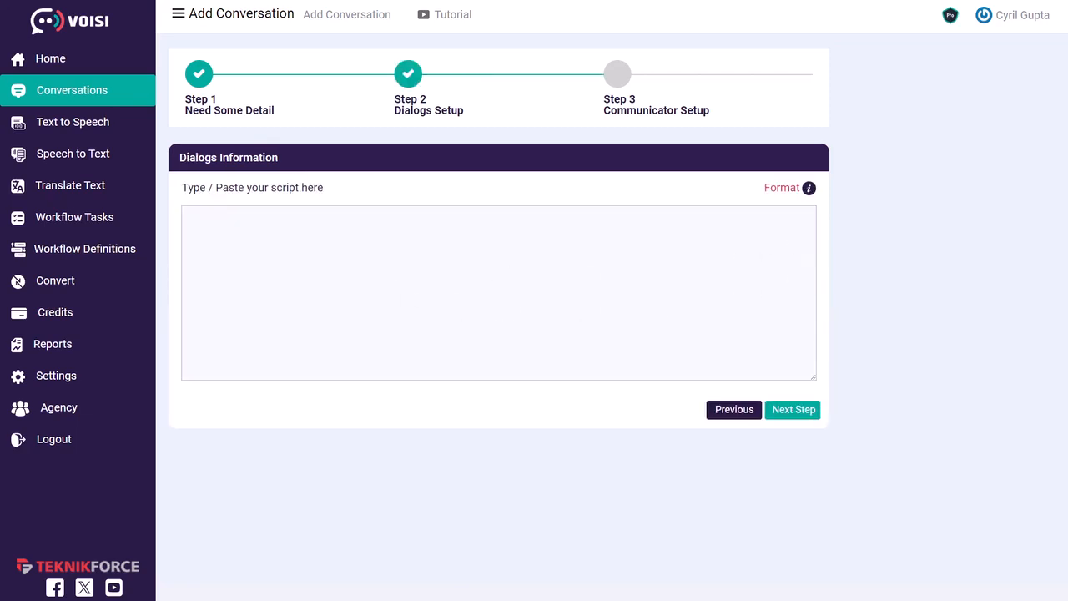
Enter the seven-line script from "Joey: Hey! Where's Ross?" to "Rachel: Yeah! He's angry at me." and proceed to the communicator setup
{"action": "left_click", "coordinate": [443, 360]}
{"action": "type", "text": "Joey: Hey! Where's Ross? Monica: I don't know. He's out. Joey: When's he coming back? Phoebe: I don't think he's coming back. Joey: Why?! Why isn't he coming back? Monica: Cause he's angry. Rachel: Yeah! He's angry at me."}
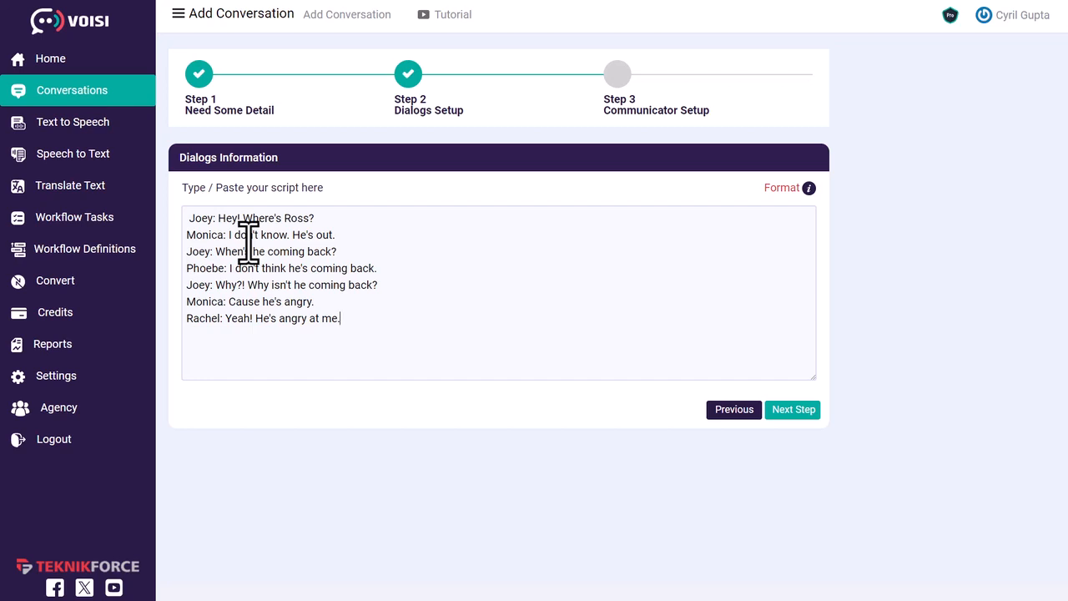
{"action": "left_click_drag", "start_coordinate": [376, 317], "coordinate": [187, 215]}
{"action": "left_click", "coordinate": [213, 226]}
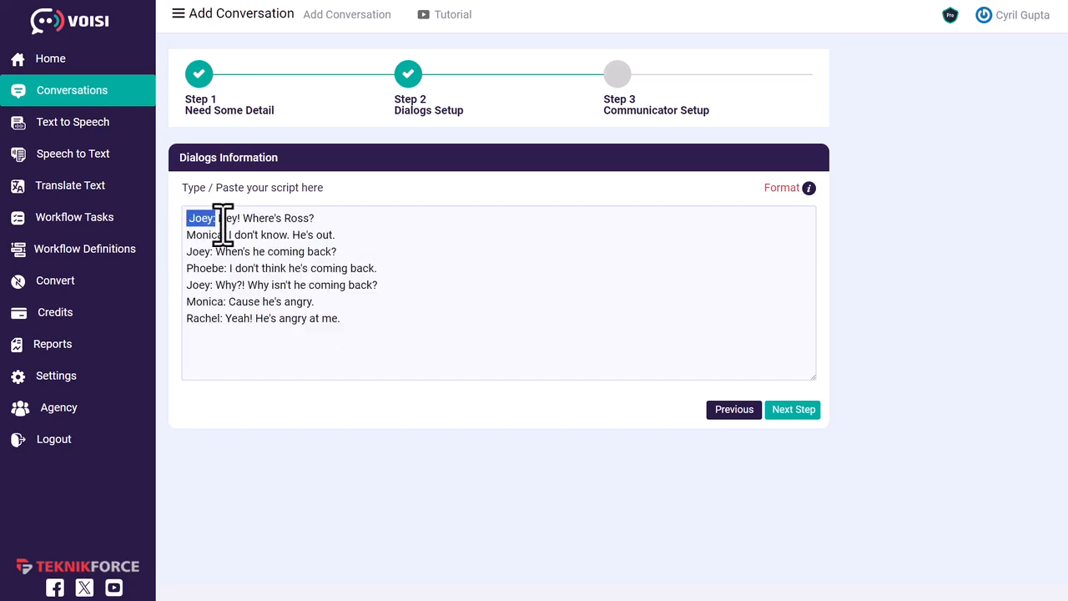
{"action": "left_click_drag", "start_coordinate": [215, 221], "coordinate": [289, 214]}
{"action": "left_click", "coordinate": [338, 251]}
{"action": "left_click_drag", "start_coordinate": [348, 317], "coordinate": [179, 203]}
{"action": "left_click", "coordinate": [458, 264]}
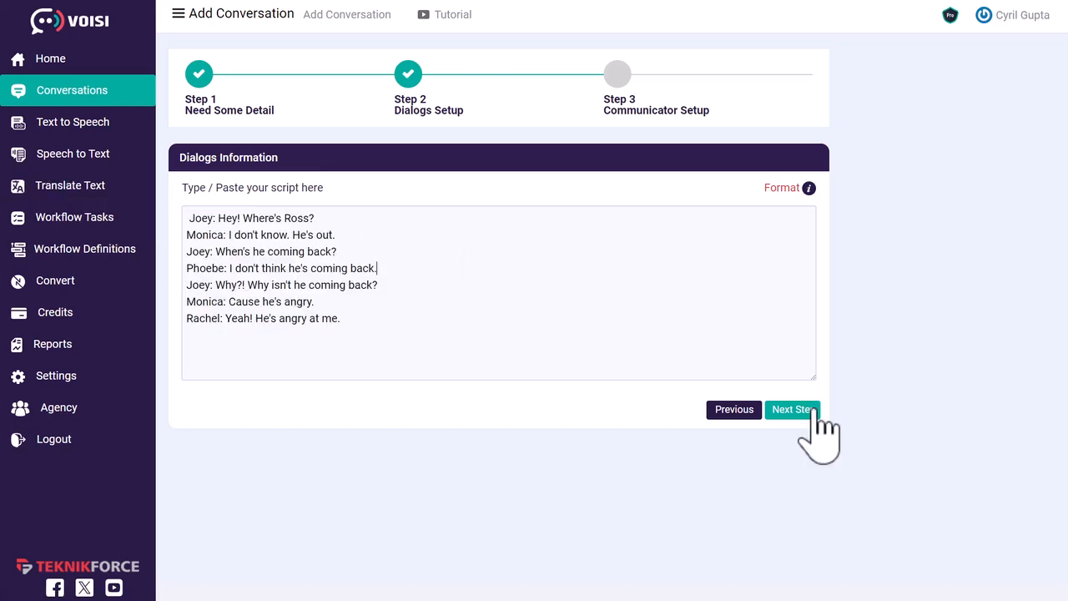
{"action": "left_click", "coordinate": [797, 409]}
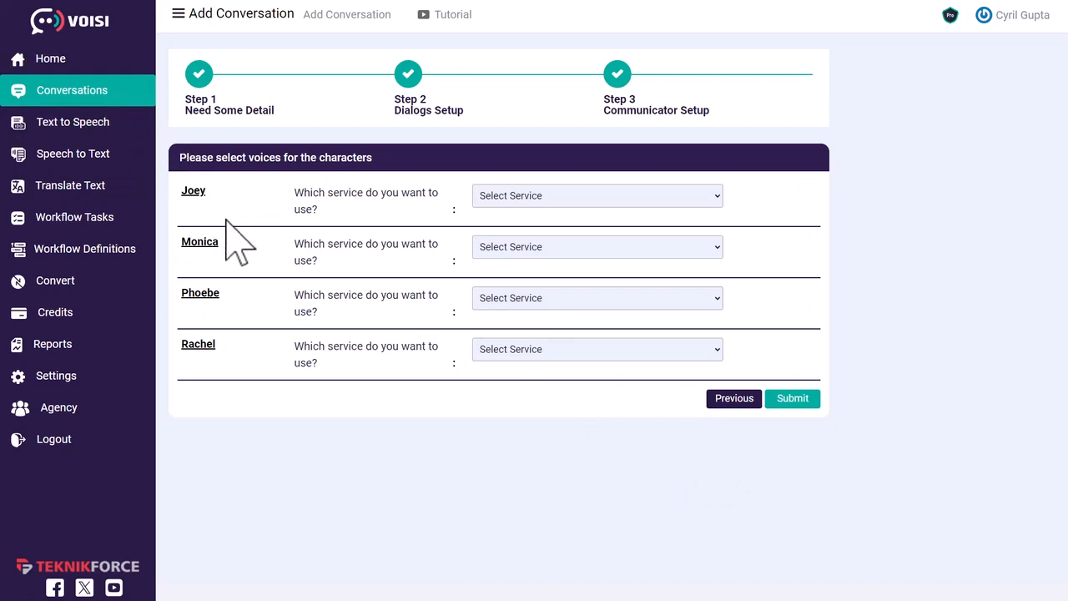
Set Joey's voice service to Open AI and the text language to English
{"action": "left_click", "coordinate": [583, 200]}
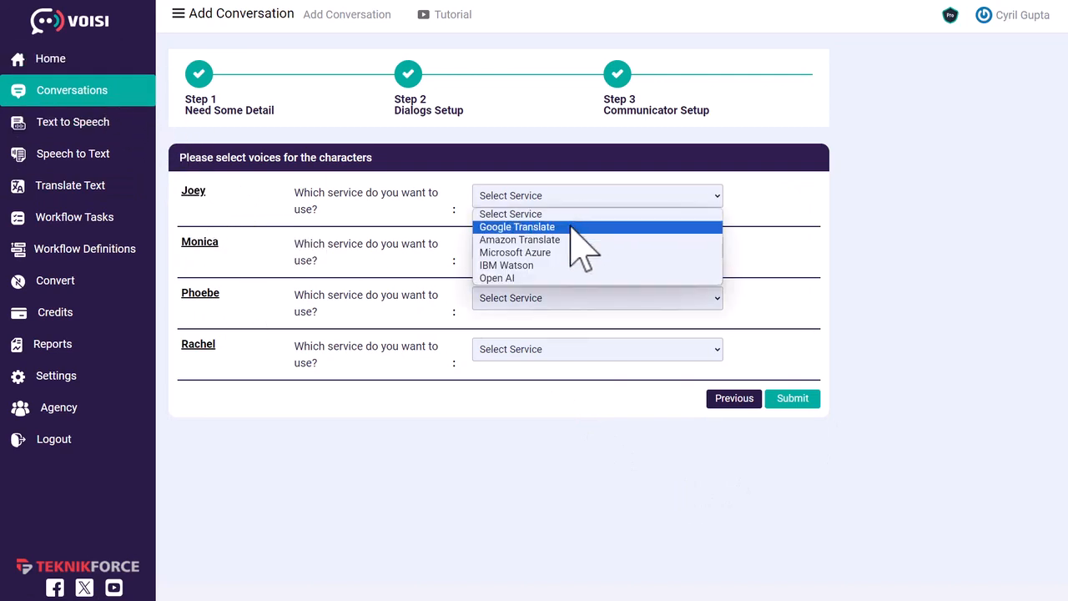
{"action": "left_click", "coordinate": [505, 278]}
{"action": "left_click", "coordinate": [517, 238]}
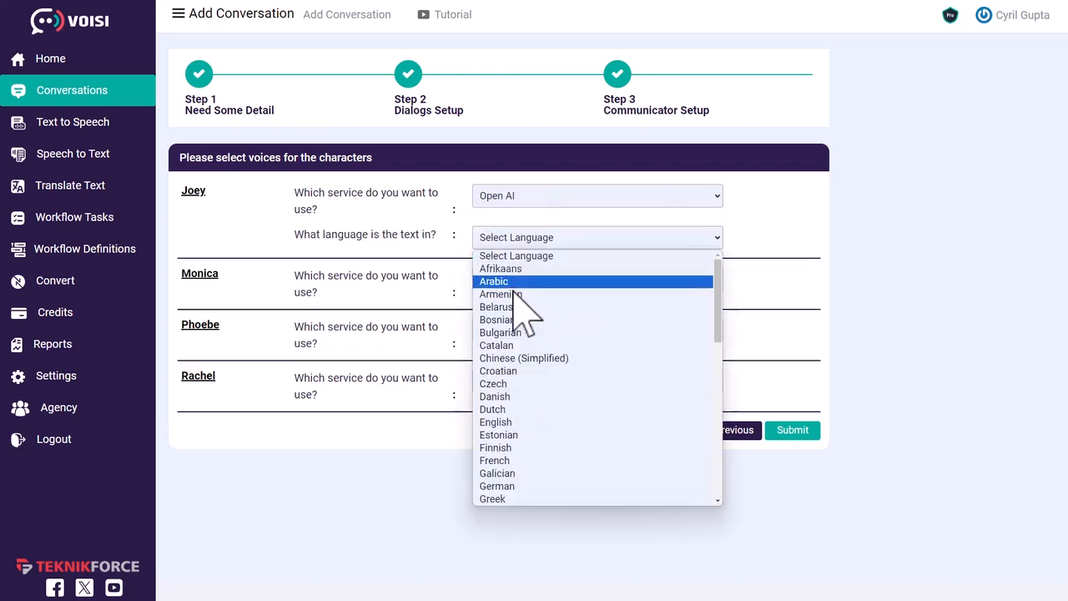
{"action": "left_click", "coordinate": [507, 422]}
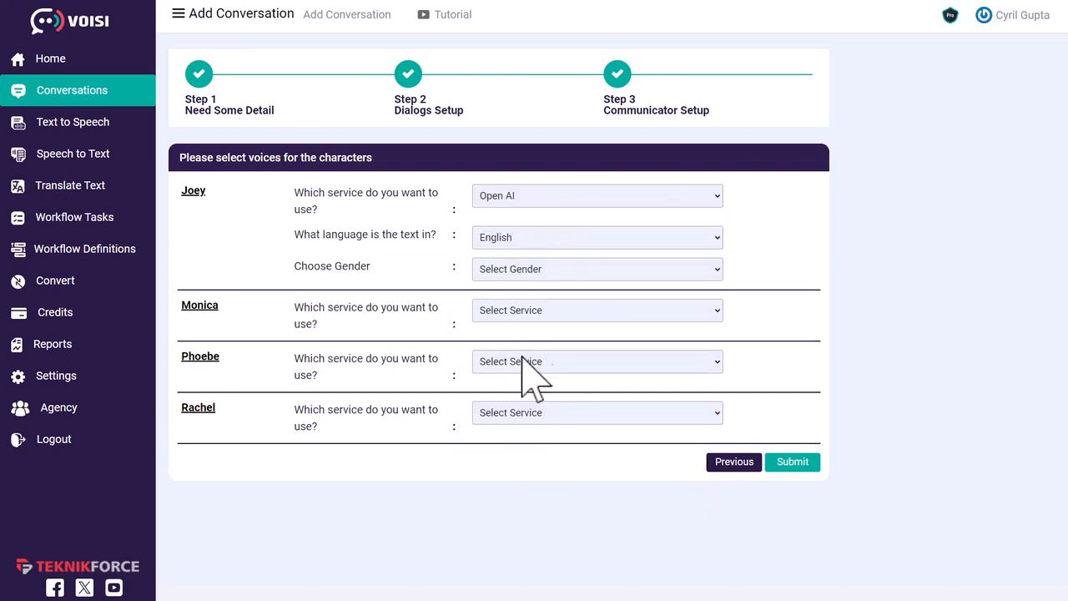
Set Joey's gender to Female and look through the available female voices
{"action": "left_click", "coordinate": [523, 272]}
{"action": "left_click", "coordinate": [501, 313]}
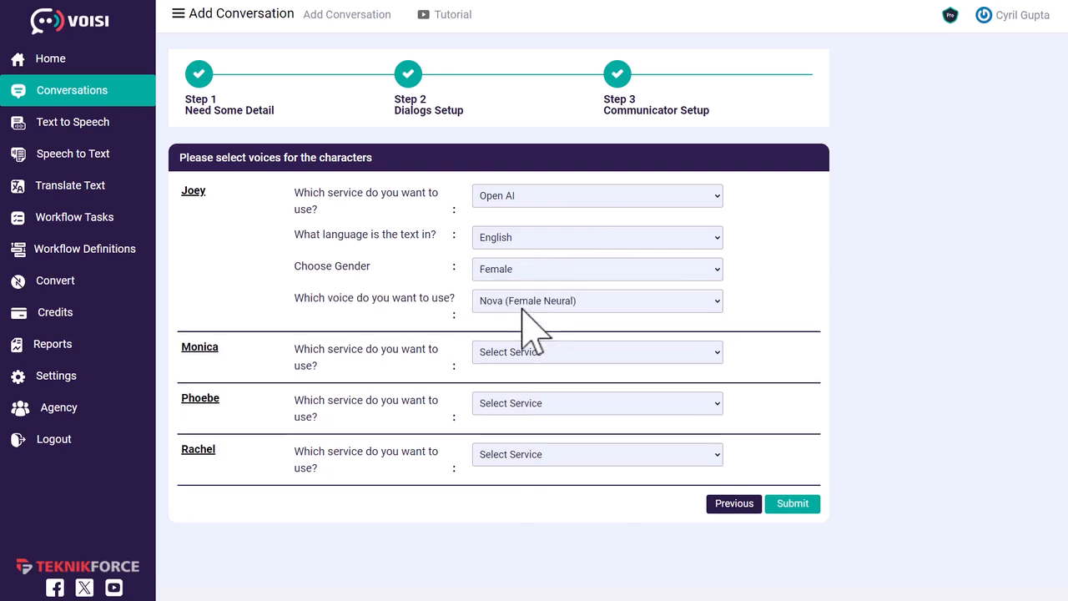
{"action": "left_click", "coordinate": [524, 302]}
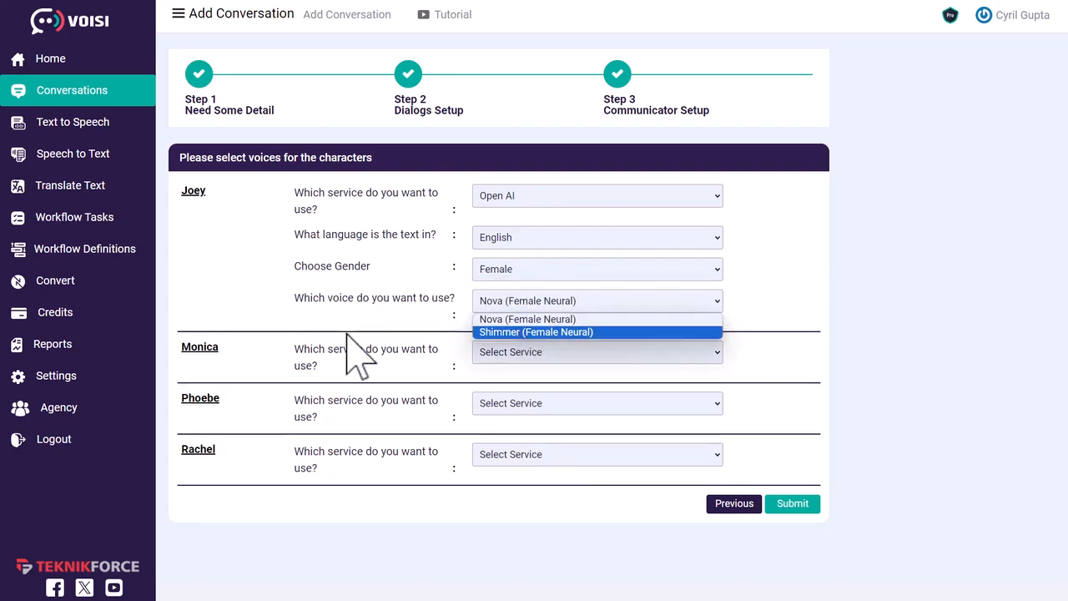
Set Joey's gender to Male with the Echo (Male Neural) voice, and listen to the voice sample
{"action": "left_click", "coordinate": [536, 274]}
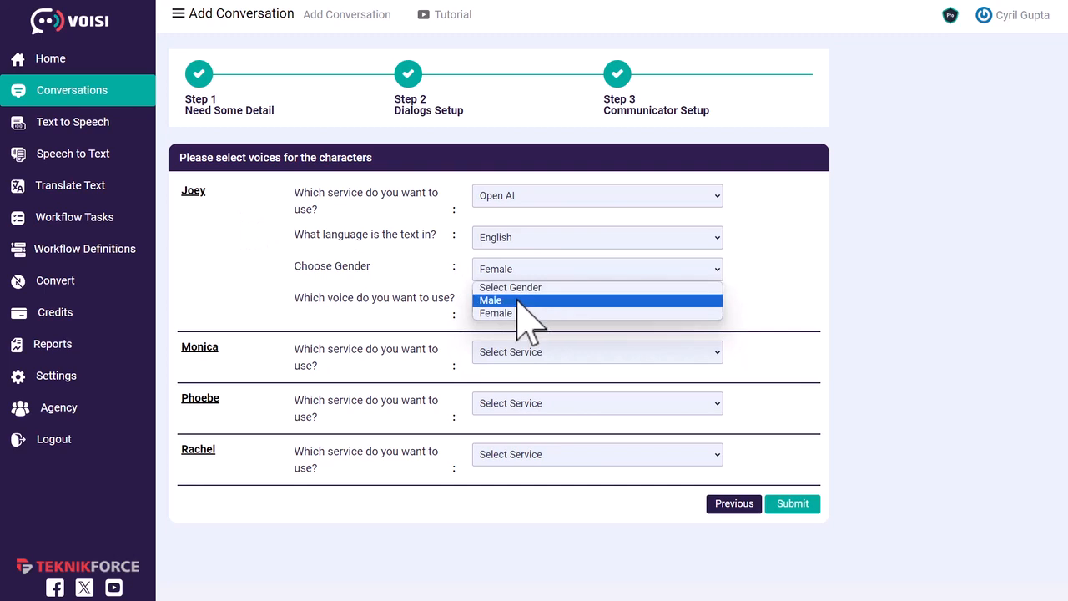
{"action": "left_click", "coordinate": [524, 298]}
{"action": "left_click", "coordinate": [515, 307]}
{"action": "left_click", "coordinate": [511, 332]}
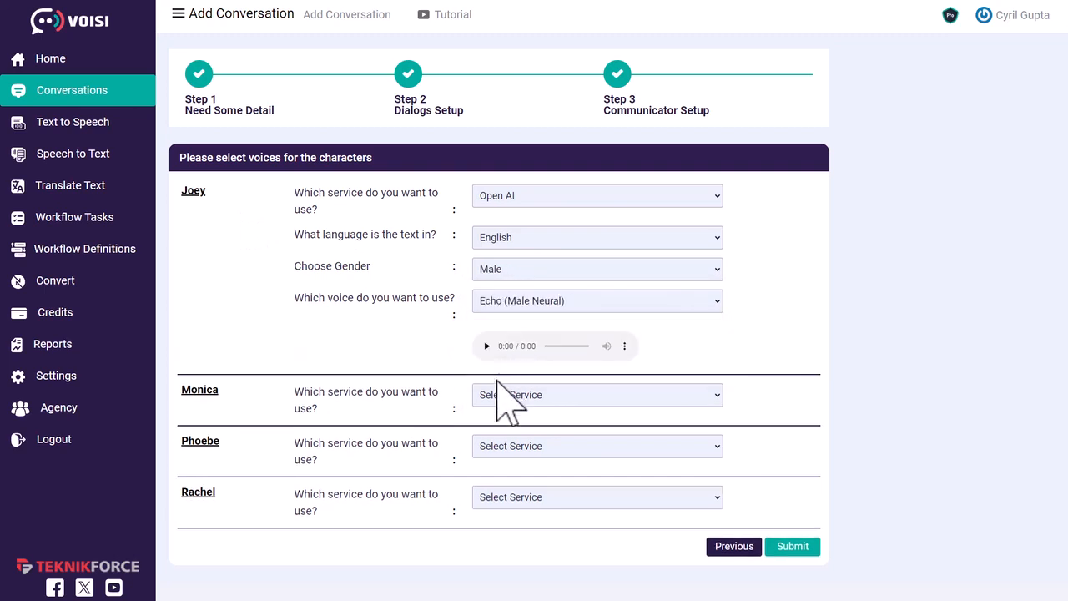
{"action": "left_click", "coordinate": [487, 346]}
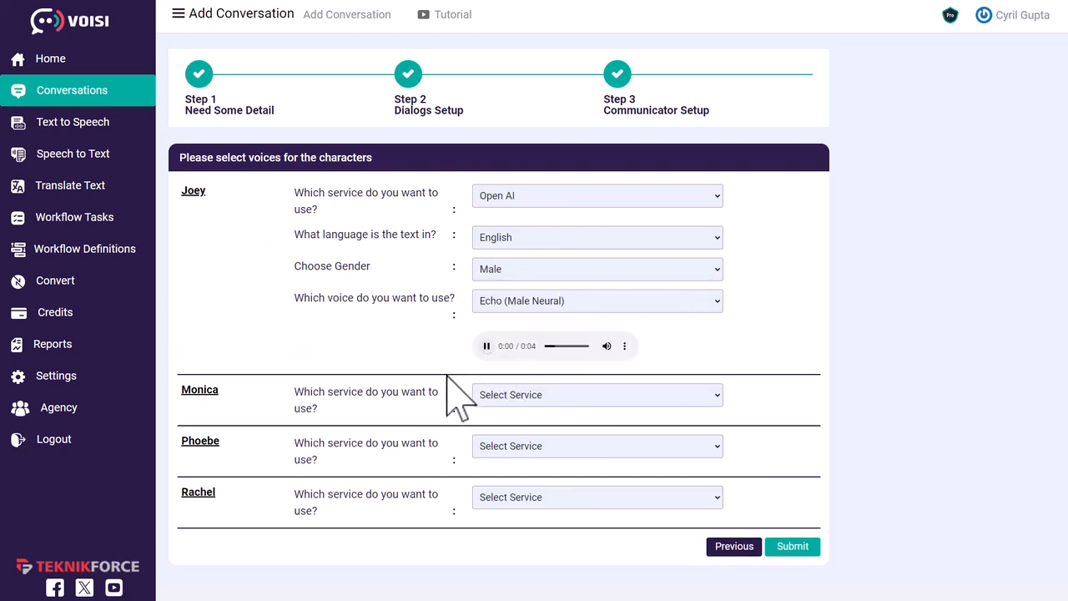
{"action": "left_click", "coordinate": [487, 345]}
Try the Fable (Male Neural) voice for Joey, and return the selection to Echo (Male Neural)
{"action": "left_click", "coordinate": [504, 306]}
{"action": "left_click", "coordinate": [501, 345]}
{"action": "left_click", "coordinate": [510, 301]}
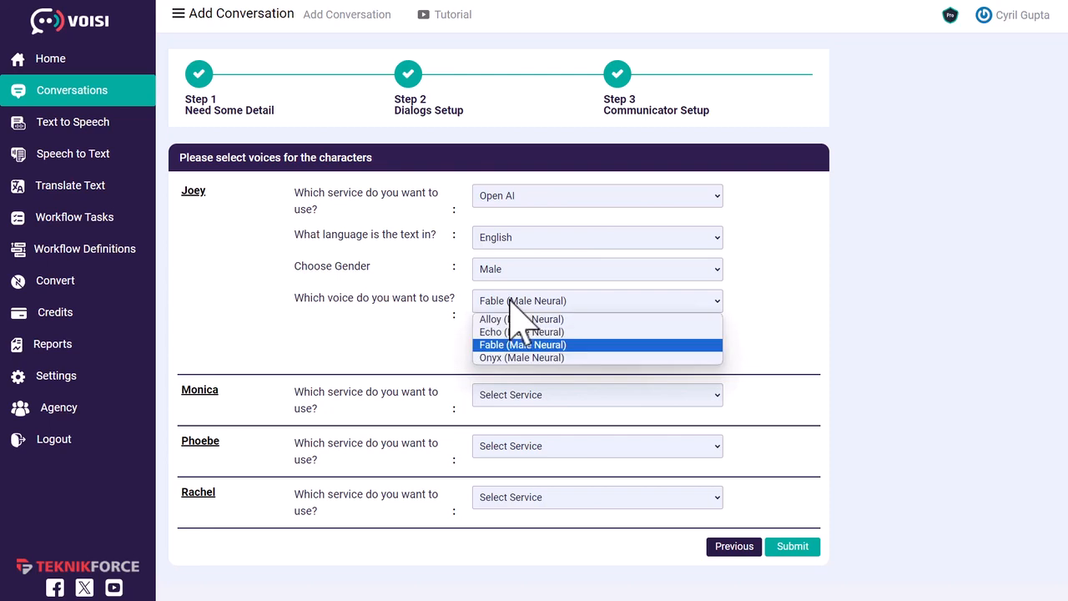
{"action": "left_click", "coordinate": [509, 332]}
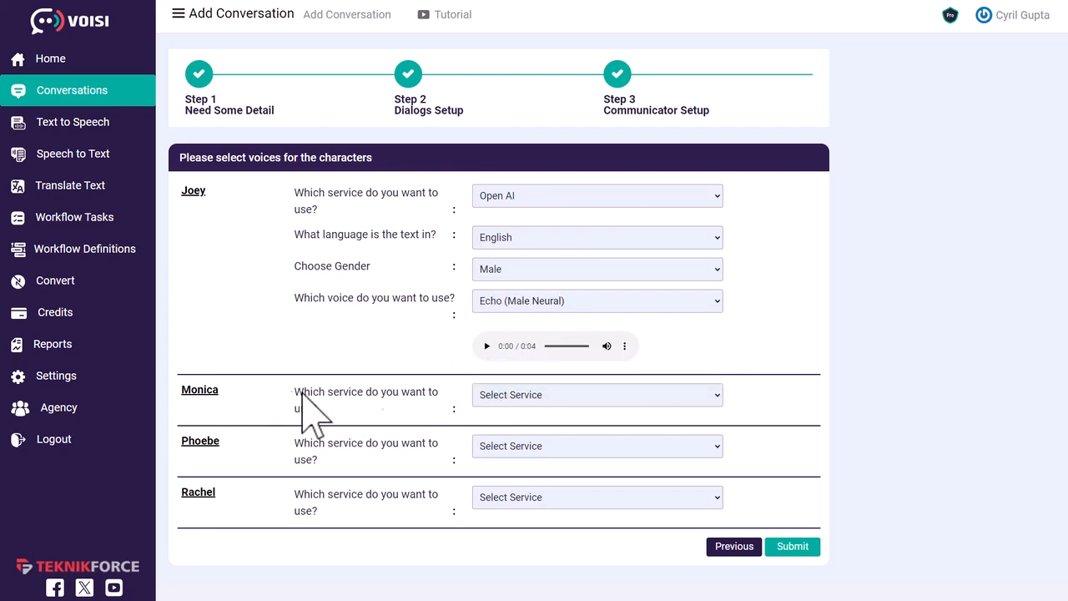
Set Monica's voice service to Open AI and the text language to English
{"action": "left_click", "coordinate": [492, 395]}
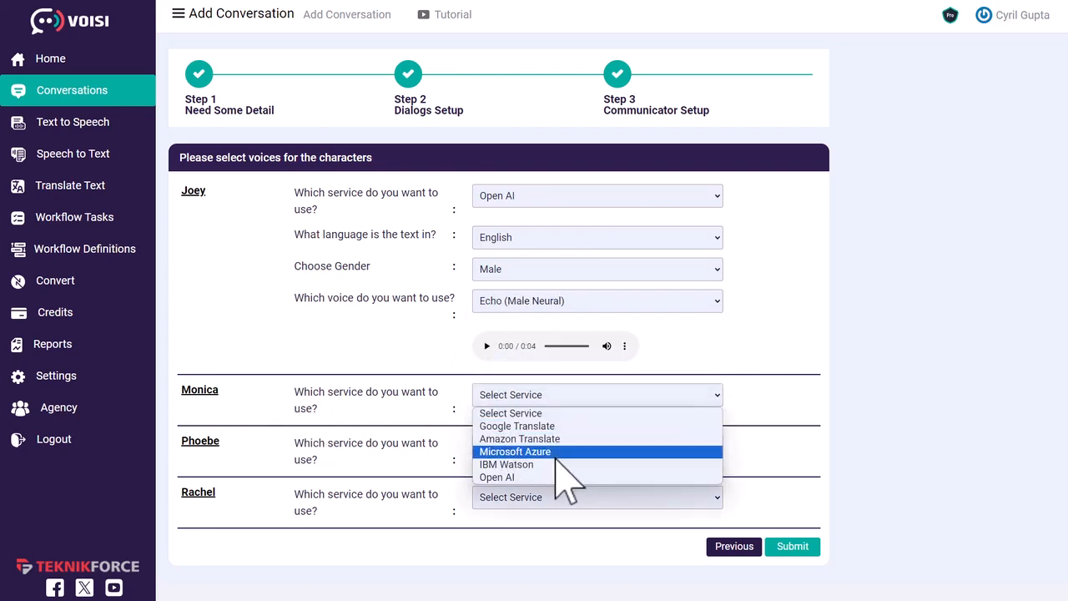
{"action": "left_click", "coordinate": [534, 478]}
{"action": "left_click", "coordinate": [526, 425]}
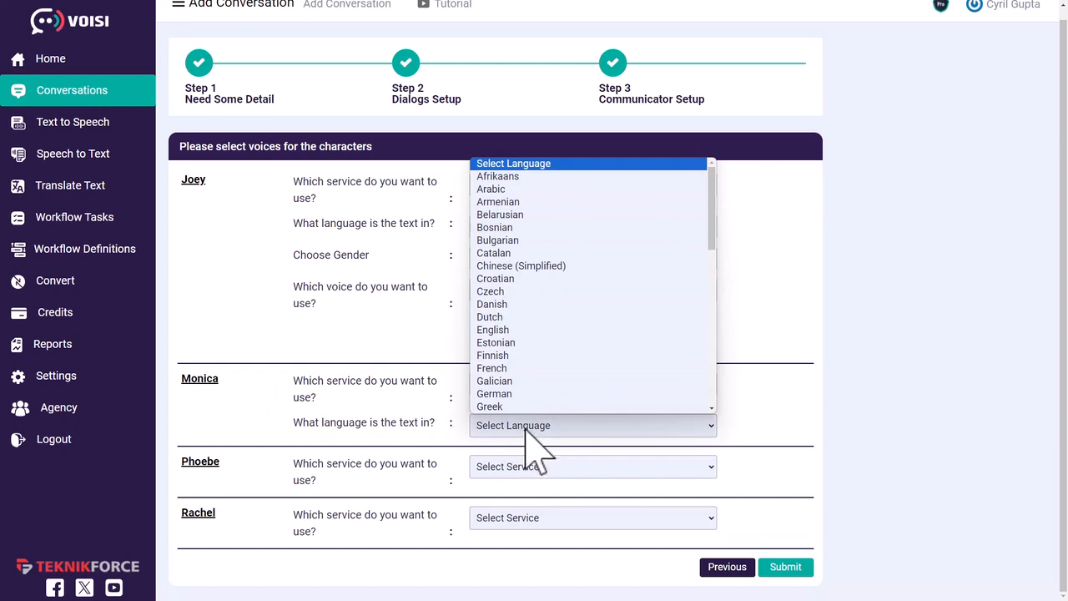
{"action": "left_click", "coordinate": [510, 330]}
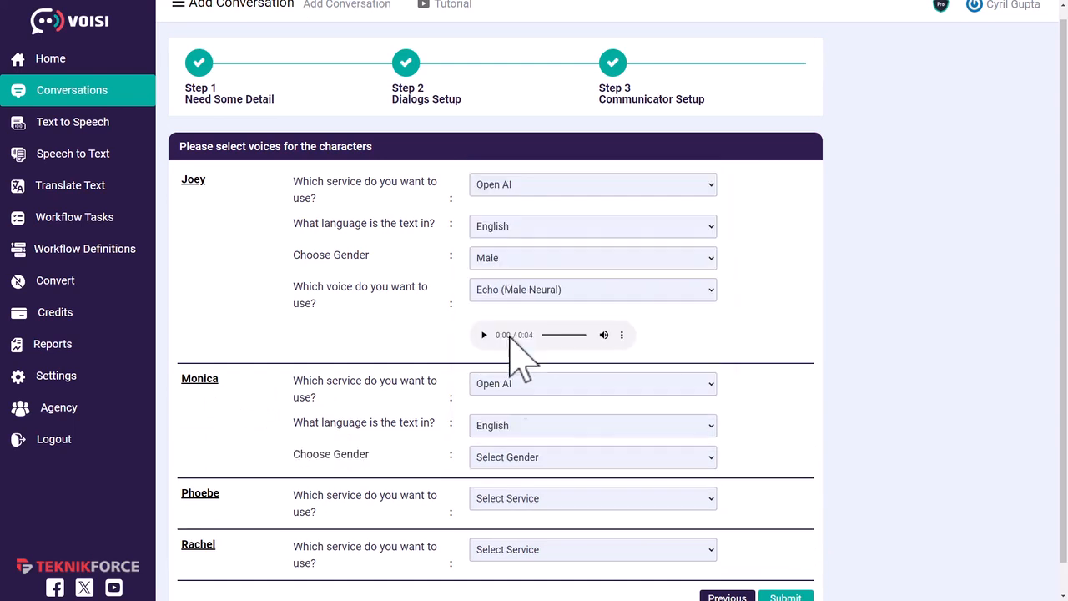
Set Monica's gender to Female with the Shimmer (Female Neural) voice, and play the voice sample
{"action": "left_click", "coordinate": [512, 464]}
{"action": "left_click", "coordinate": [512, 500]}
{"action": "left_click", "coordinate": [514, 461]}
{"action": "left_click", "coordinate": [509, 501]}
{"action": "left_click", "coordinate": [507, 491]}
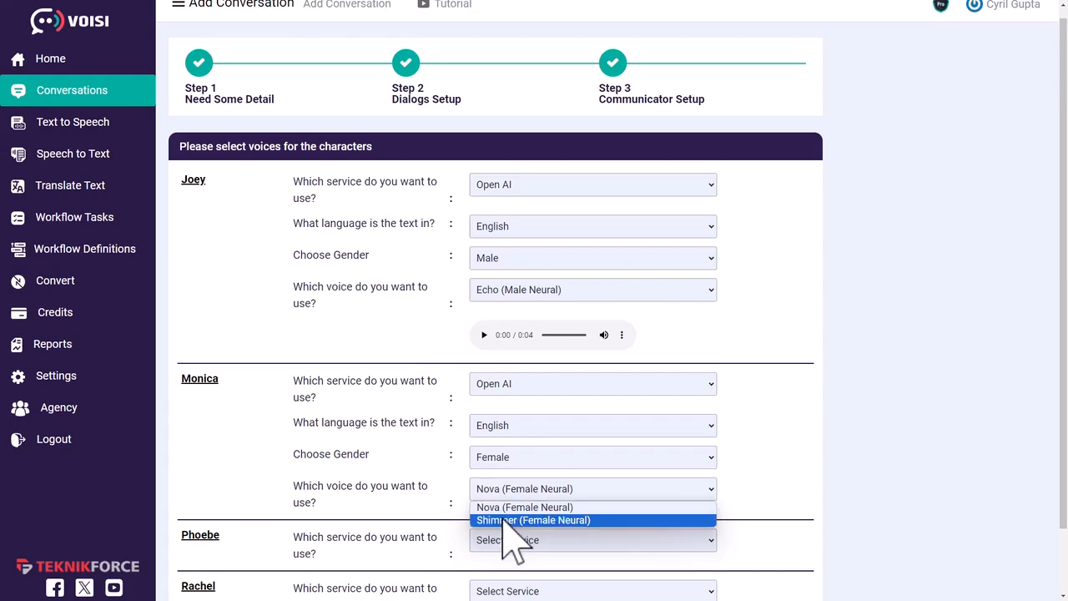
{"action": "left_click", "coordinate": [509, 520]}
{"action": "scroll", "coordinate": [768, 476], "scroll_direction": "down", "scroll_amount": 2}
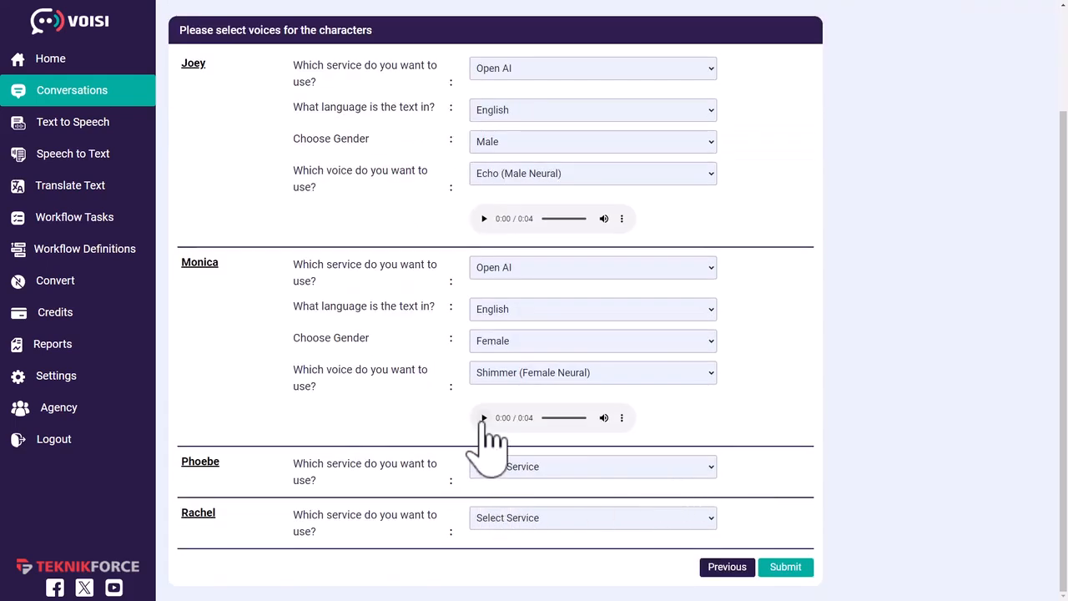
{"action": "left_click", "coordinate": [484, 417]}
Configure Phoebe with the Amazon Translate service, English (US), Female gender and the Danielle*** (Female Neural) voice
{"action": "left_click", "coordinate": [512, 469]}
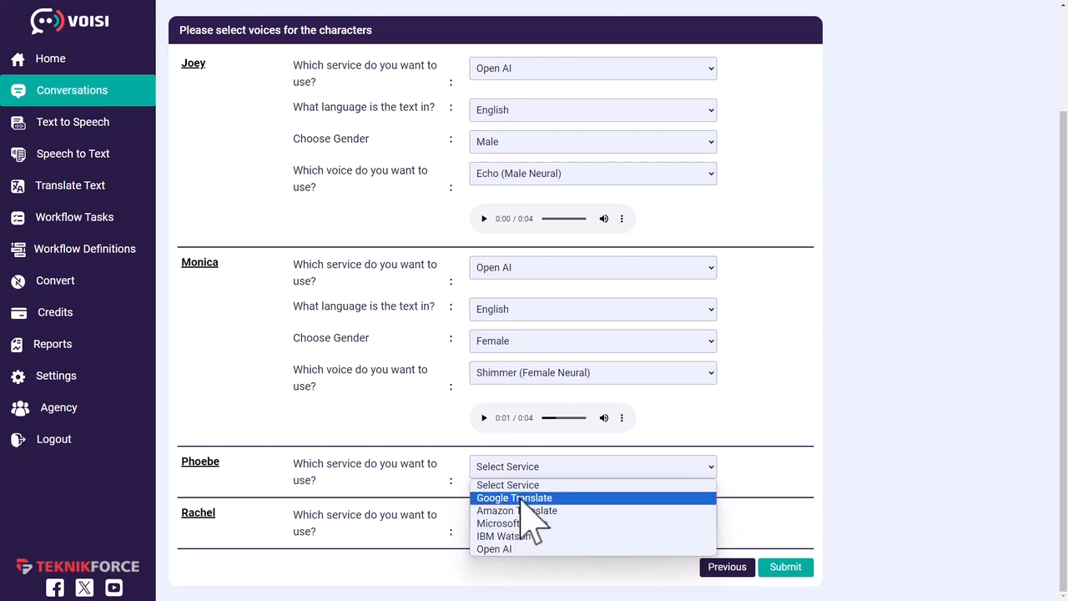
{"action": "left_click", "coordinate": [526, 512]}
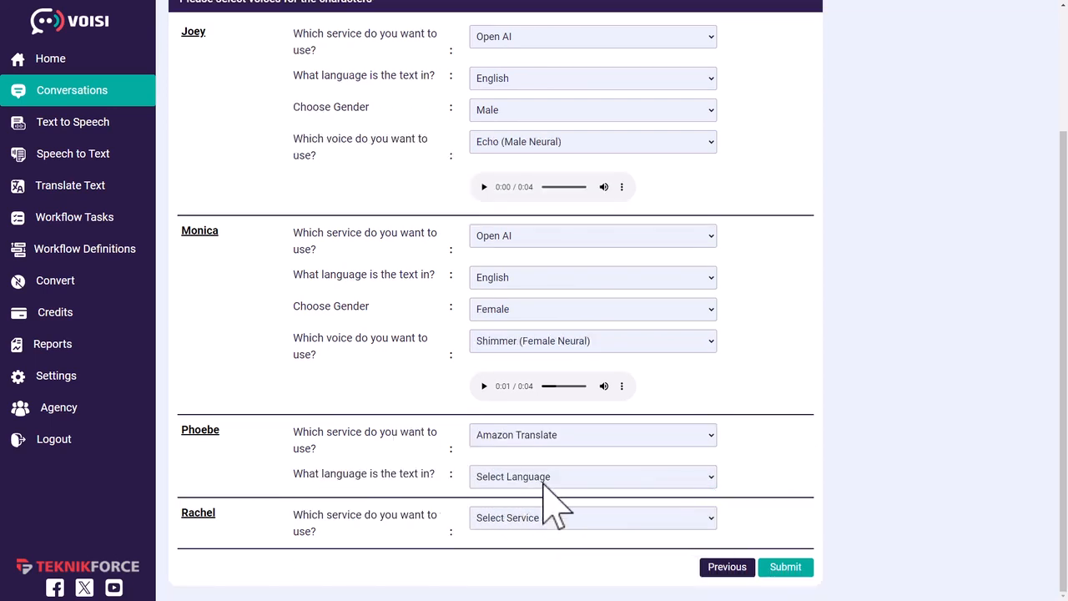
{"action": "left_click", "coordinate": [544, 481]}
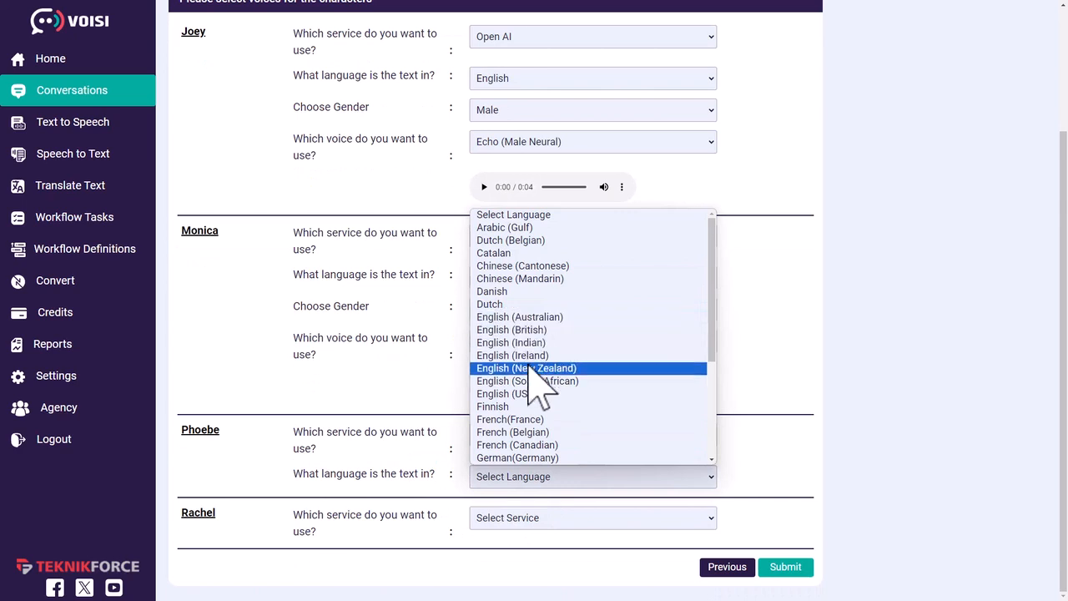
{"action": "left_click", "coordinate": [527, 397]}
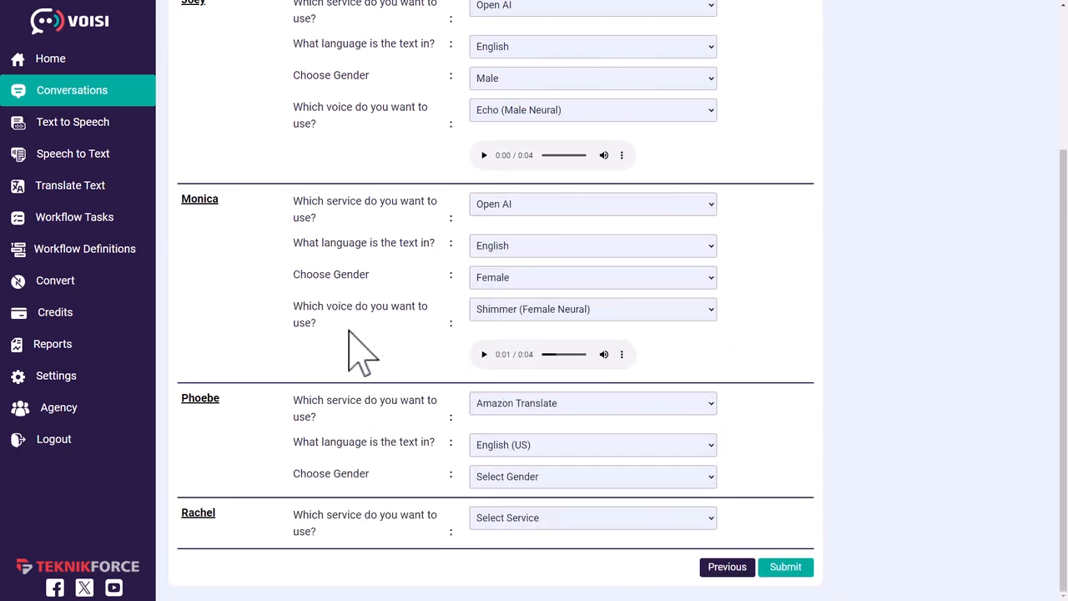
{"action": "left_click", "coordinate": [488, 483]}
{"action": "left_click", "coordinate": [507, 529]}
{"action": "left_click", "coordinate": [507, 471]}
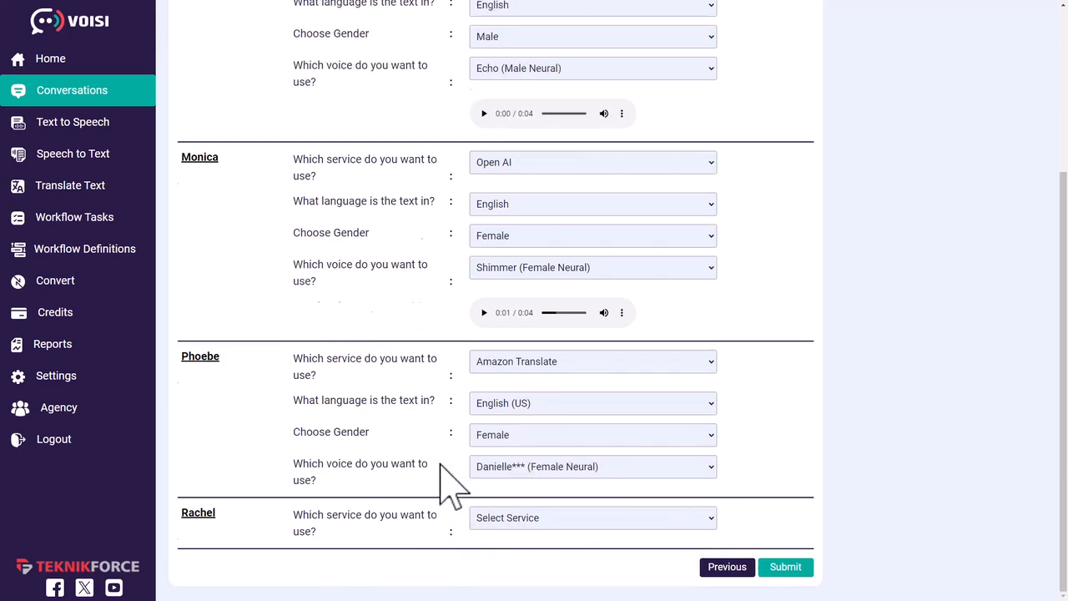
{"action": "left_click", "coordinate": [505, 484]}
Configure Rachel with the Open AI service, English, Female gender and the Nova (Female Neural) voice
{"action": "left_click", "coordinate": [526, 519]}
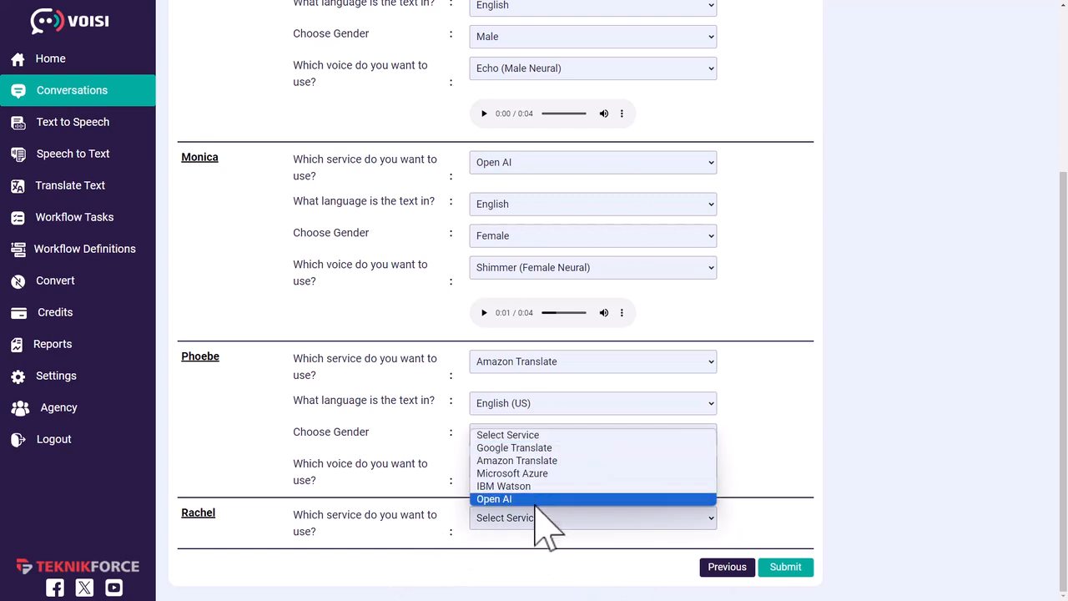
{"action": "left_click", "coordinate": [538, 499]}
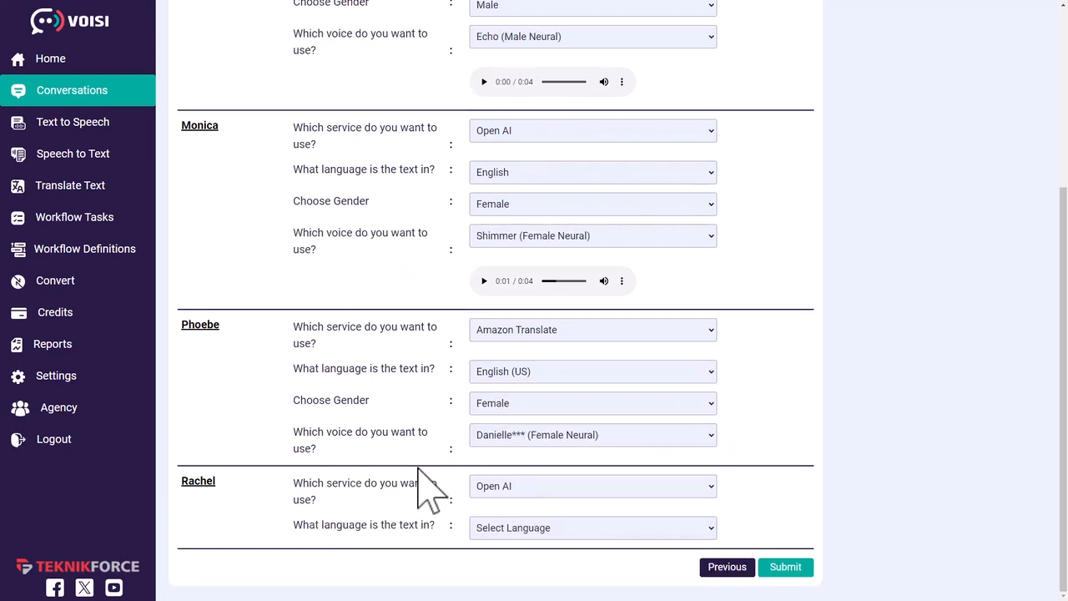
{"action": "left_click", "coordinate": [532, 528]}
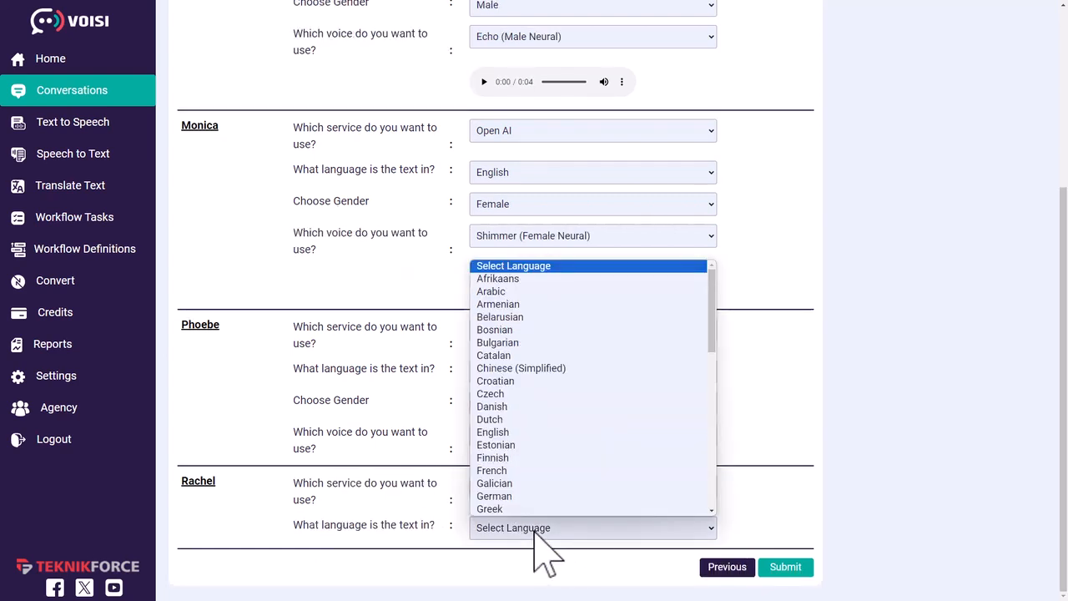
{"action": "left_click", "coordinate": [529, 432]}
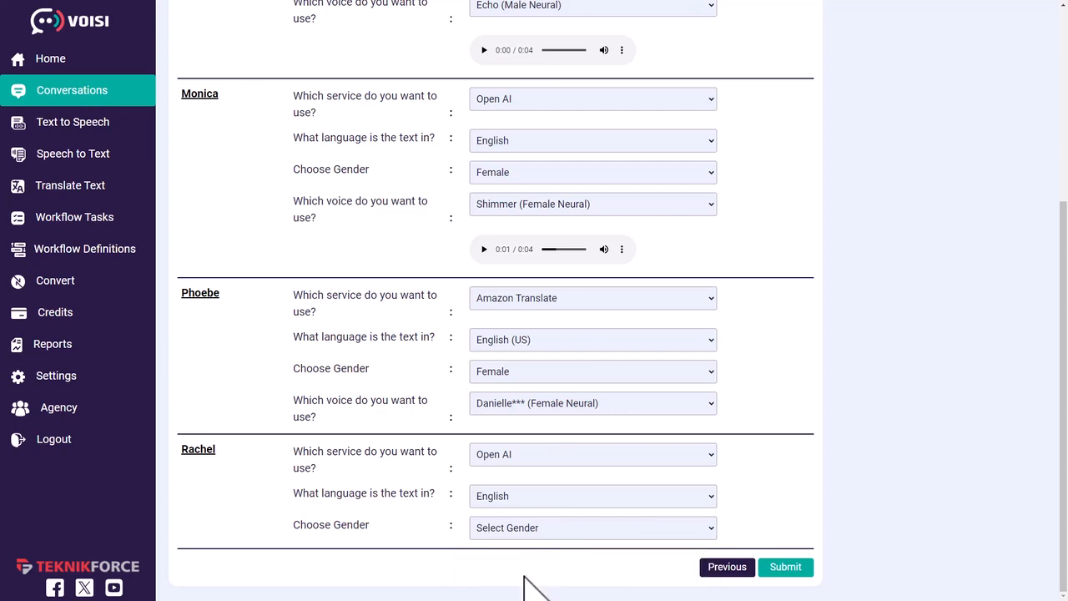
{"action": "left_click", "coordinate": [534, 529]}
{"action": "left_click", "coordinate": [539, 573]}
{"action": "left_click", "coordinate": [564, 574]}
{"action": "left_click", "coordinate": [675, 555]}
{"action": "scroll", "coordinate": [776, 509], "scroll_direction": "down", "scroll_amount": 1}
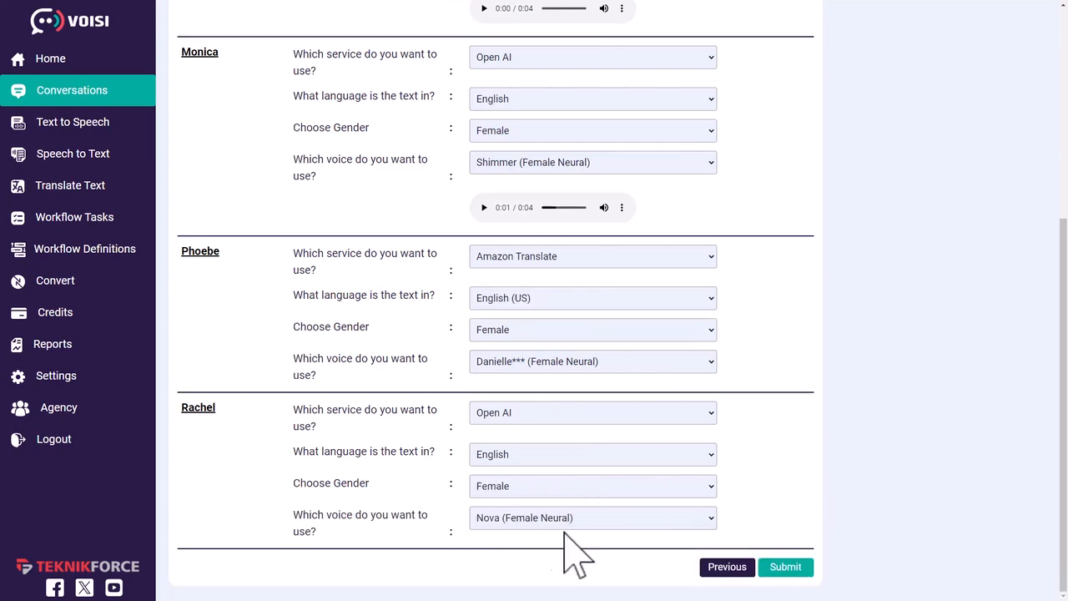
Review the voice settings of all four characters and submit the conversation
{"action": "scroll", "coordinate": [470, 341], "scroll_direction": "up", "scroll_amount": 4}
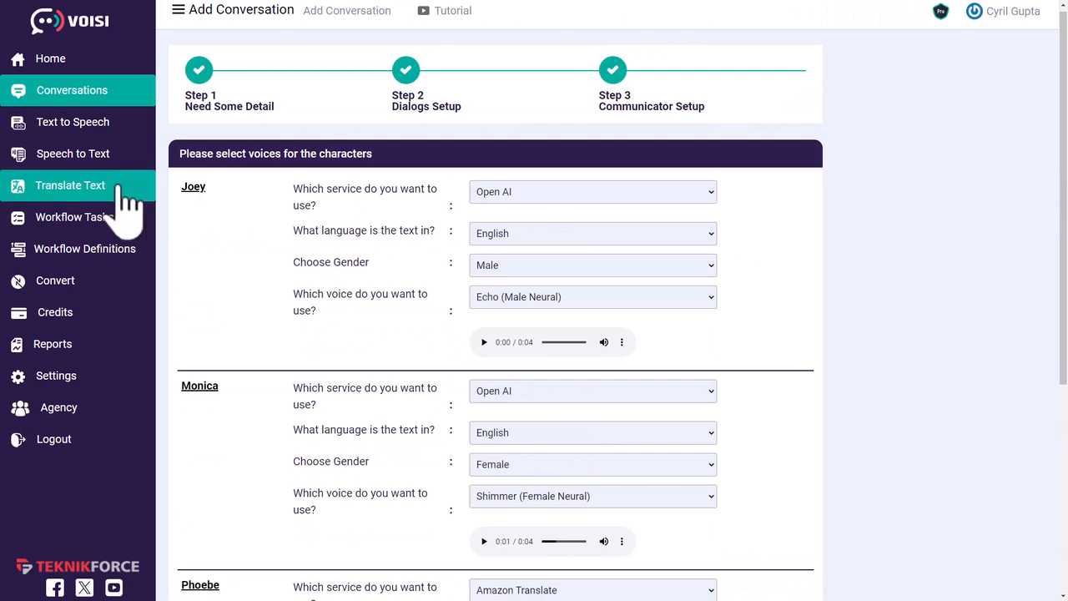
{"action": "scroll", "coordinate": [291, 232], "scroll_direction": "down", "scroll_amount": 4}
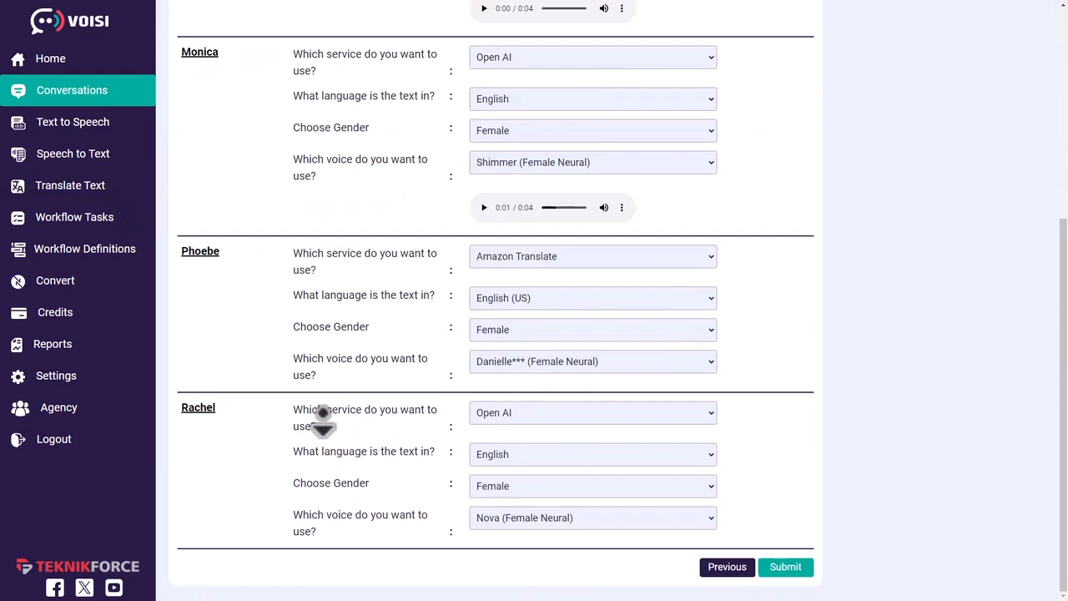
{"action": "left_click", "coordinate": [805, 569]}
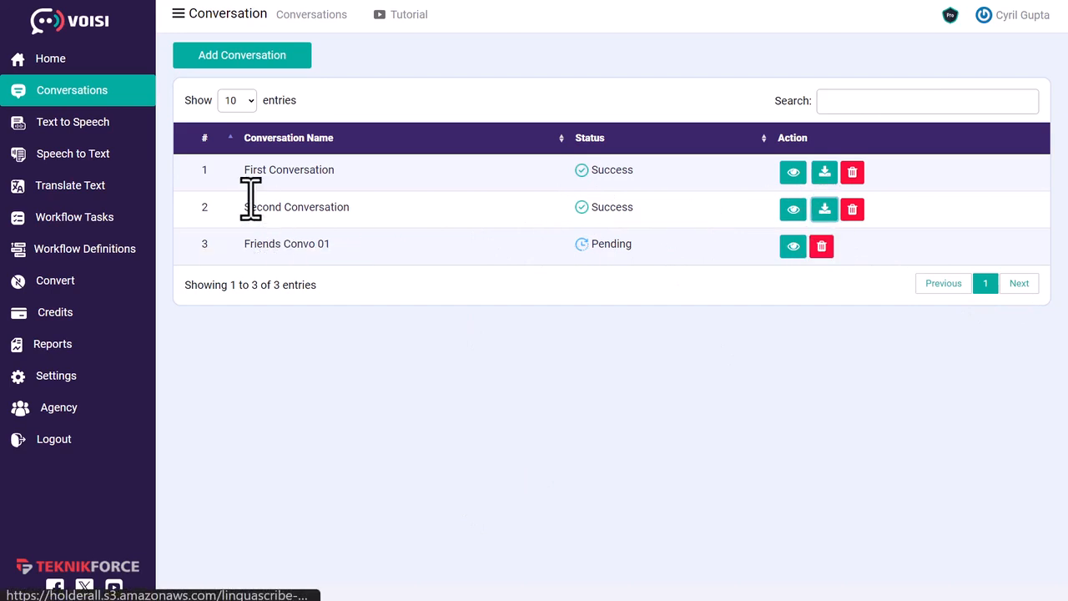
Open the generated audio of Second Conversation from the conversation list
{"action": "left_click_drag", "start_coordinate": [251, 207], "coordinate": [388, 231]}
{"action": "left_click_drag", "start_coordinate": [258, 207], "coordinate": [376, 212]}
{"action": "left_click", "coordinate": [376, 211]}
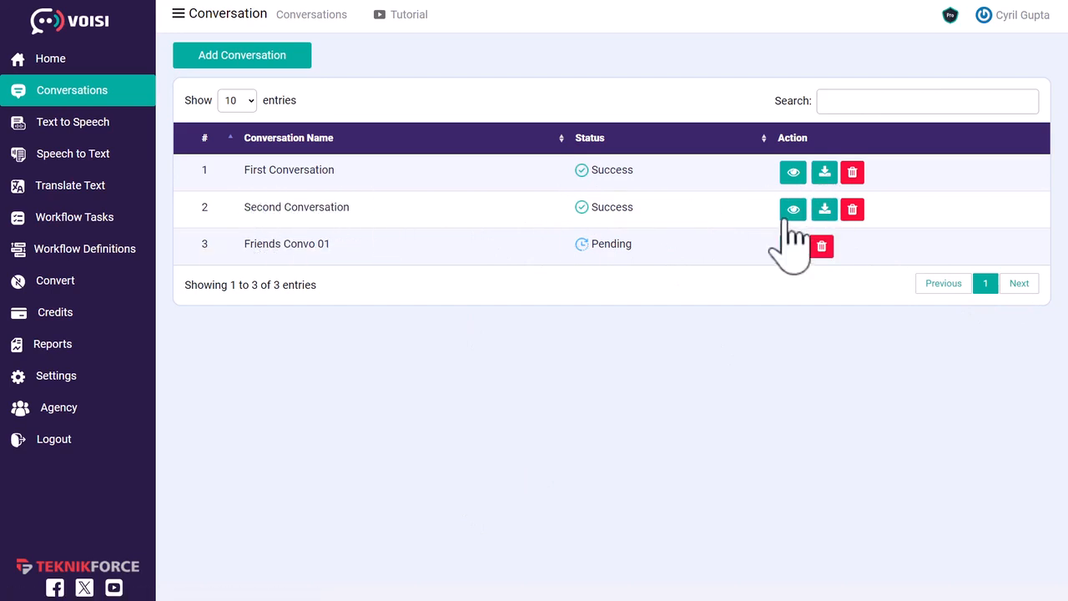
{"action": "left_click", "coordinate": [823, 211]}
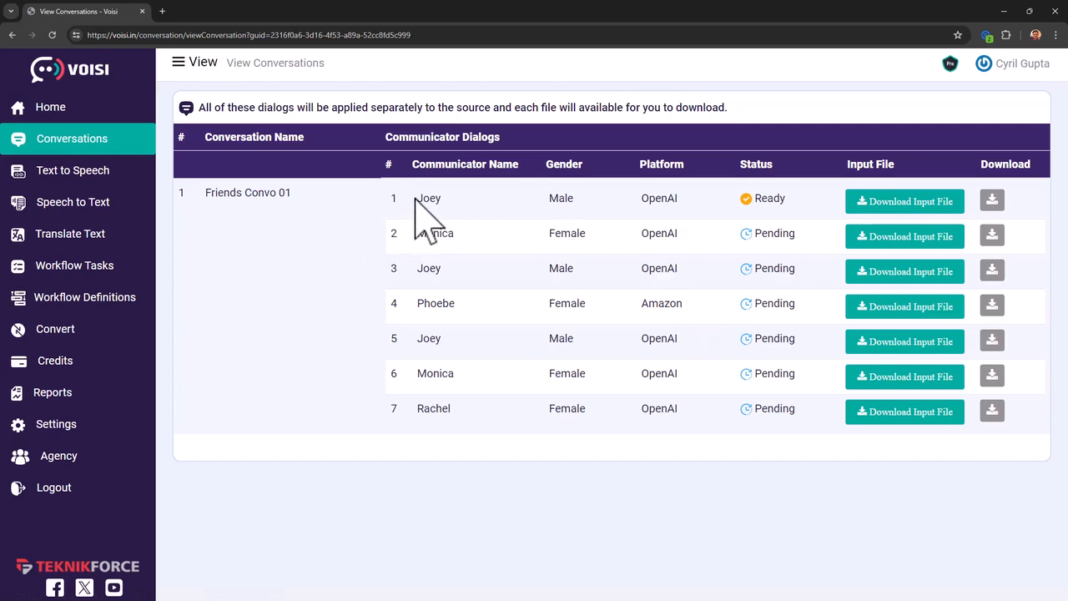
Examine the processing status of each character's dialog in Friends Convo 01, and return to the conversation list
{"action": "left_click_drag", "start_coordinate": [416, 198], "coordinate": [715, 428]}
{"action": "left_click", "coordinate": [726, 448]}
{"action": "left_click_drag", "start_coordinate": [433, 186], "coordinate": [825, 443]}
{"action": "left_click", "coordinate": [810, 445]}
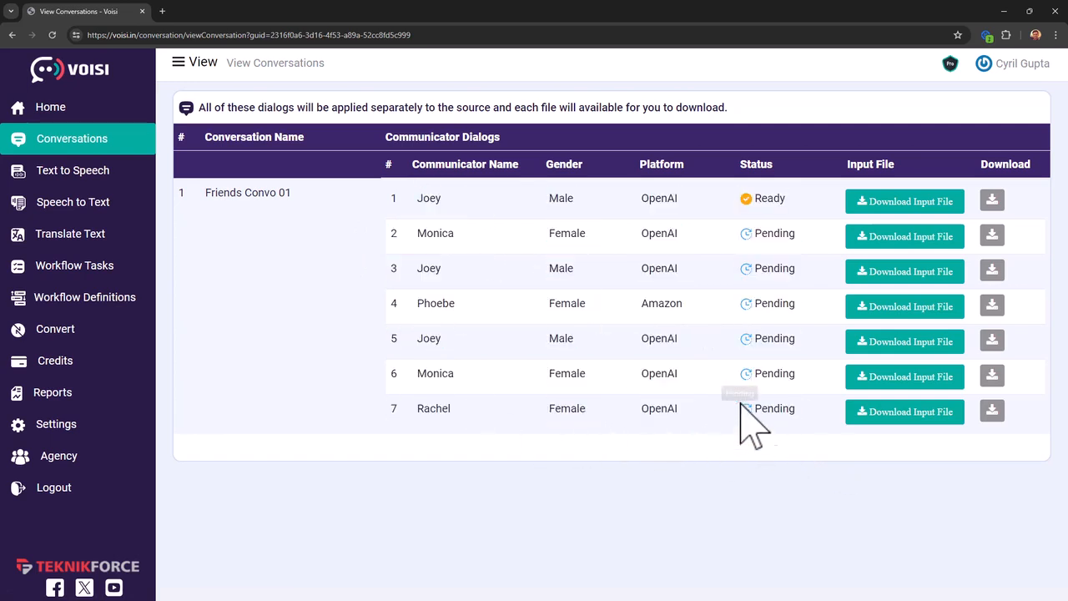
{"action": "left_click_drag", "start_coordinate": [414, 237], "coordinate": [495, 243]}
{"action": "left_click", "coordinate": [584, 306]}
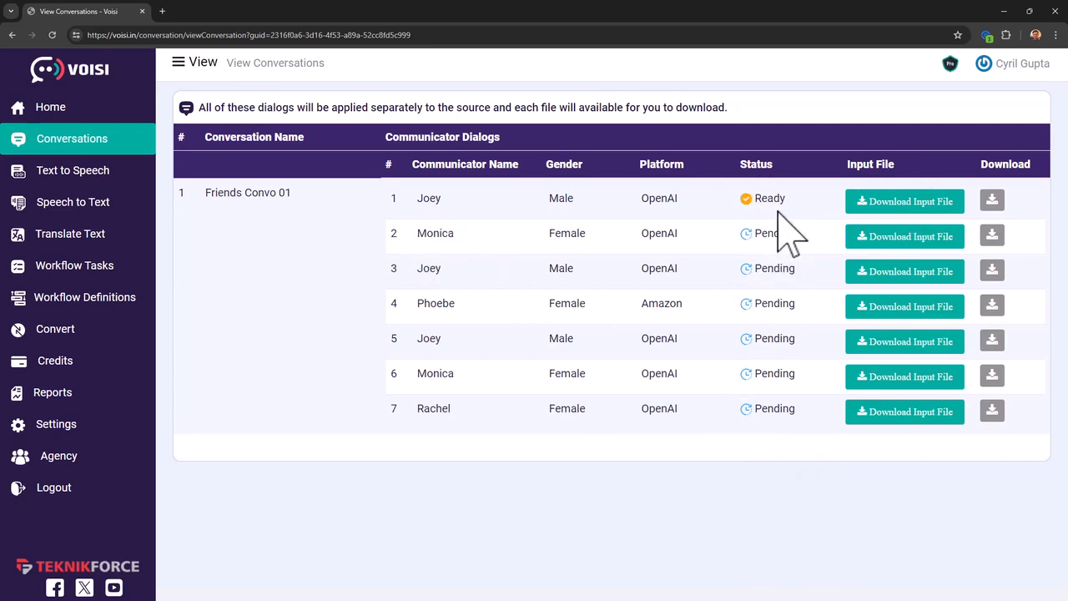
{"action": "left_click_drag", "start_coordinate": [771, 202], "coordinate": [810, 436]}
{"action": "right_click", "coordinate": [585, 261]}
{"action": "left_click", "coordinate": [608, 276]}
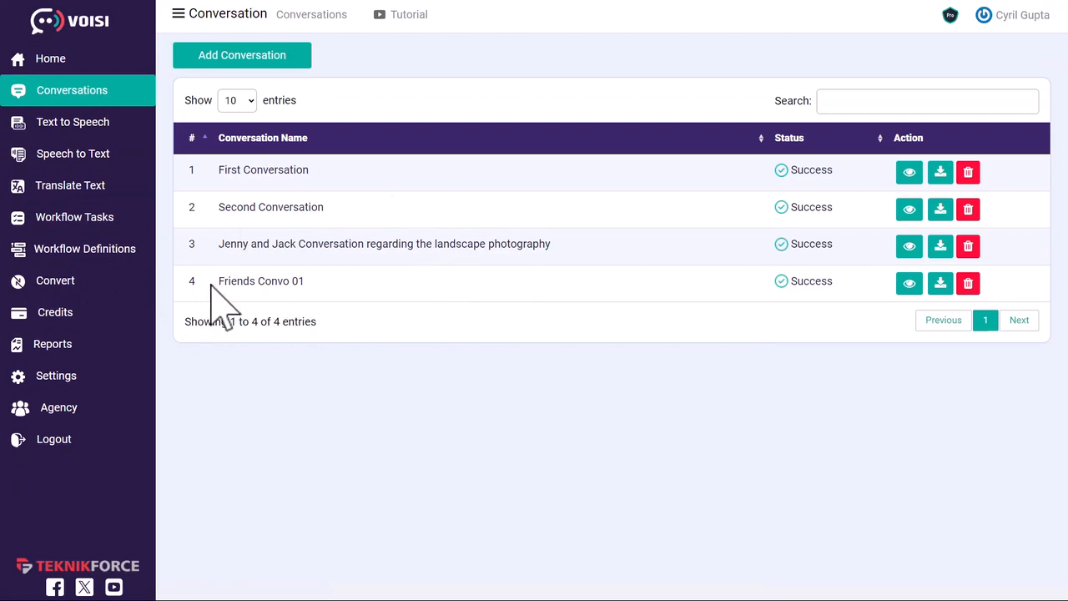
View the dialog details of the finished Friends Convo 01, and go back to the conversation list
{"action": "left_click_drag", "start_coordinate": [212, 283], "coordinate": [306, 281]}
{"action": "left_click", "coordinate": [427, 323]}
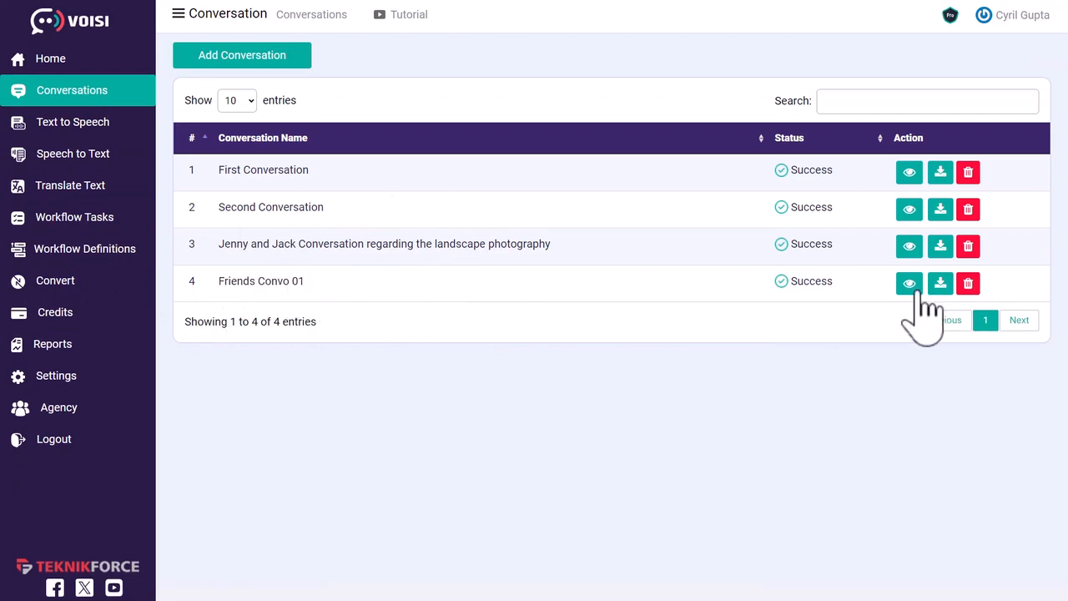
{"action": "left_click", "coordinate": [909, 283]}
{"action": "right_click", "coordinate": [299, 269]}
{"action": "left_click", "coordinate": [261, 226]}
{"action": "left_click", "coordinate": [276, 220]}
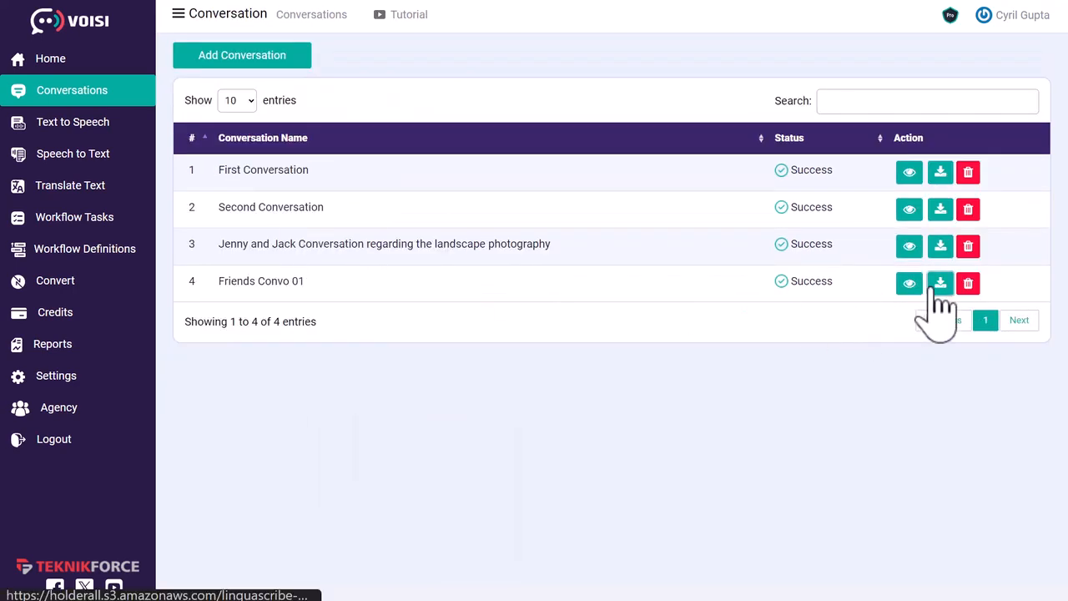
Play the generated audio of Friends Convo 01, and return to the conversation list
{"action": "left_click", "coordinate": [940, 286]}
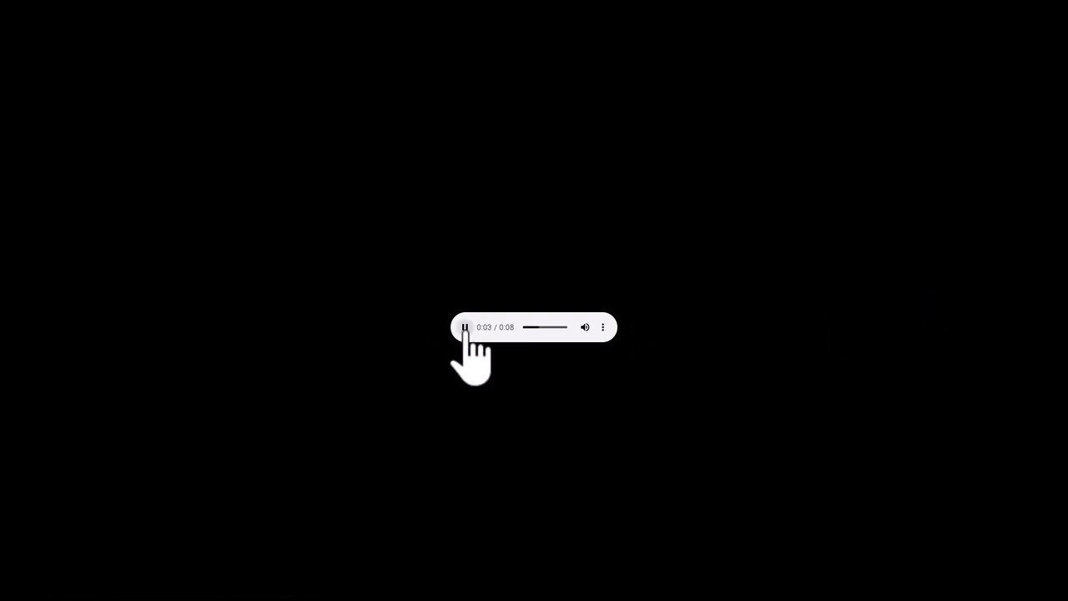
{"action": "right_click", "coordinate": [317, 365]}
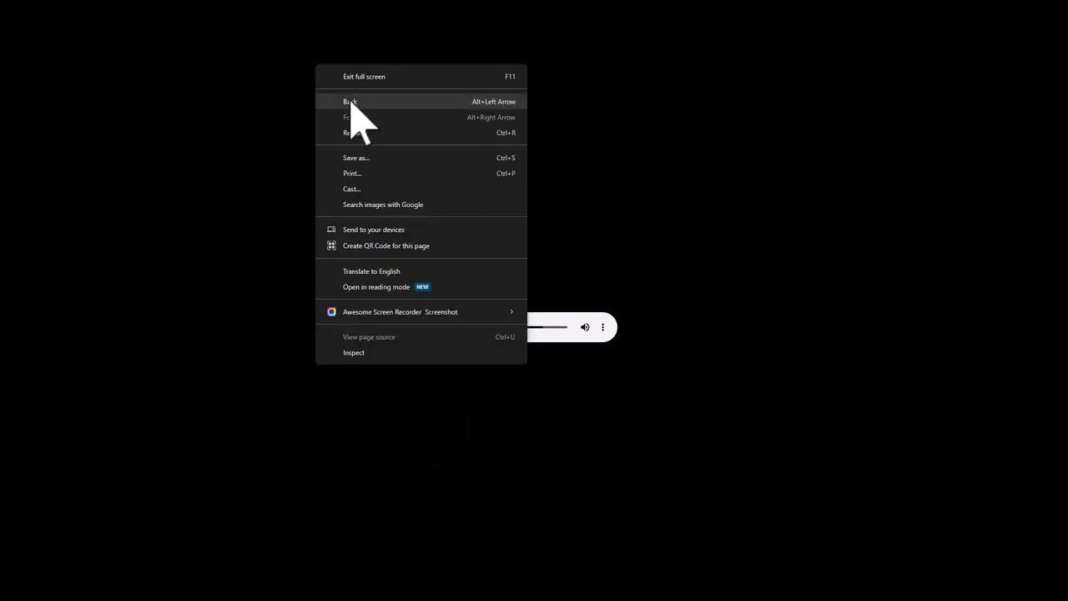
{"action": "left_click", "coordinate": [368, 102]}
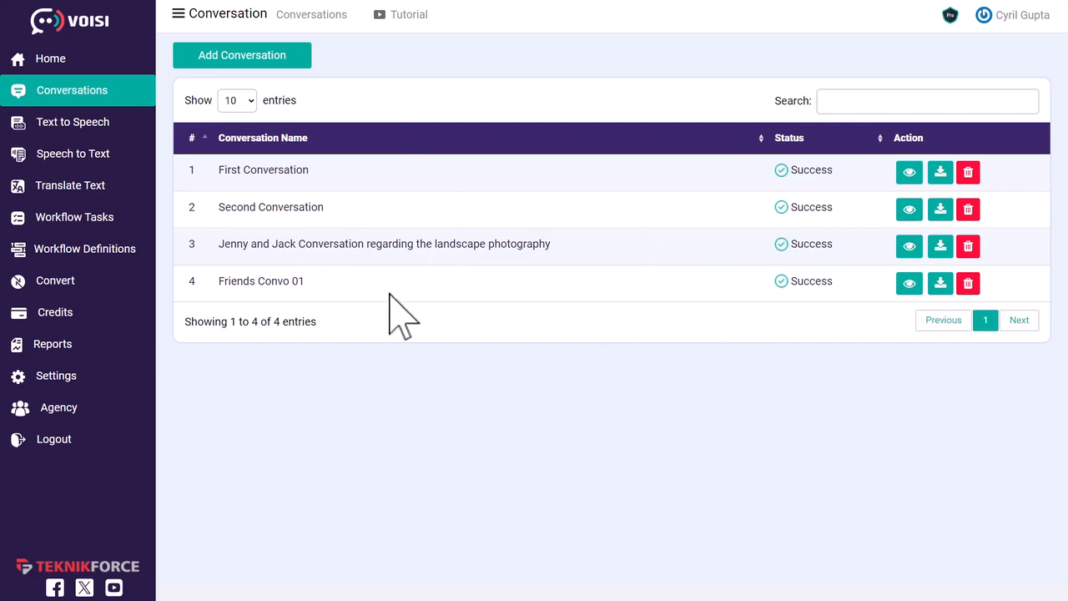
{"action": "left_click_drag", "start_coordinate": [328, 215], "coordinate": [544, 312]}
{"action": "left_click", "coordinate": [543, 312]}
{"action": "left_click_drag", "start_coordinate": [274, 288], "coordinate": [334, 288]}
{"action": "left_click", "coordinate": [237, 288]}
{"action": "left_click", "coordinate": [381, 288]}
{"action": "left_click_drag", "start_coordinate": [258, 284], "coordinate": [394, 282]}
{"action": "left_click", "coordinate": [503, 282]}
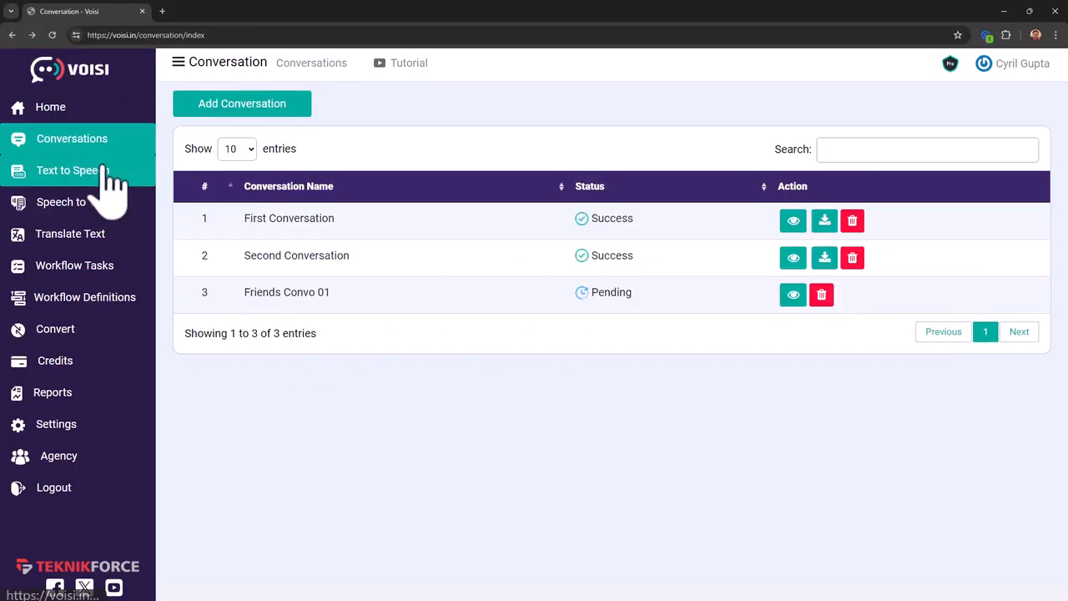
Start a new text-to-speech task named "Test 02" with the Google Translate service and English (UK) as the text language
{"action": "left_click", "coordinate": [104, 171]}
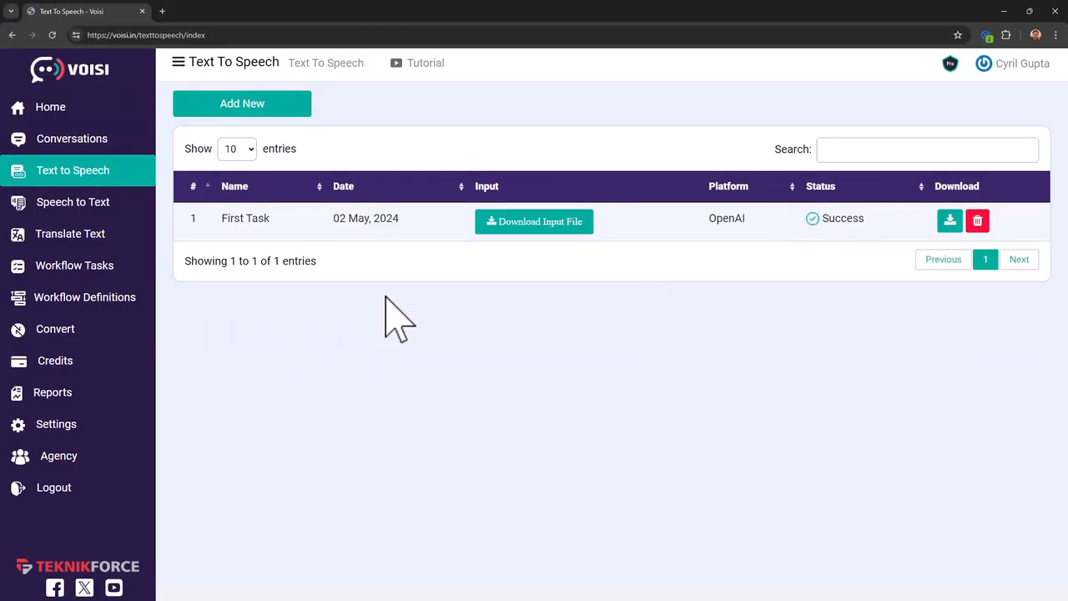
{"action": "left_click", "coordinate": [251, 103]}
{"action": "type", "text": "Test 02"}
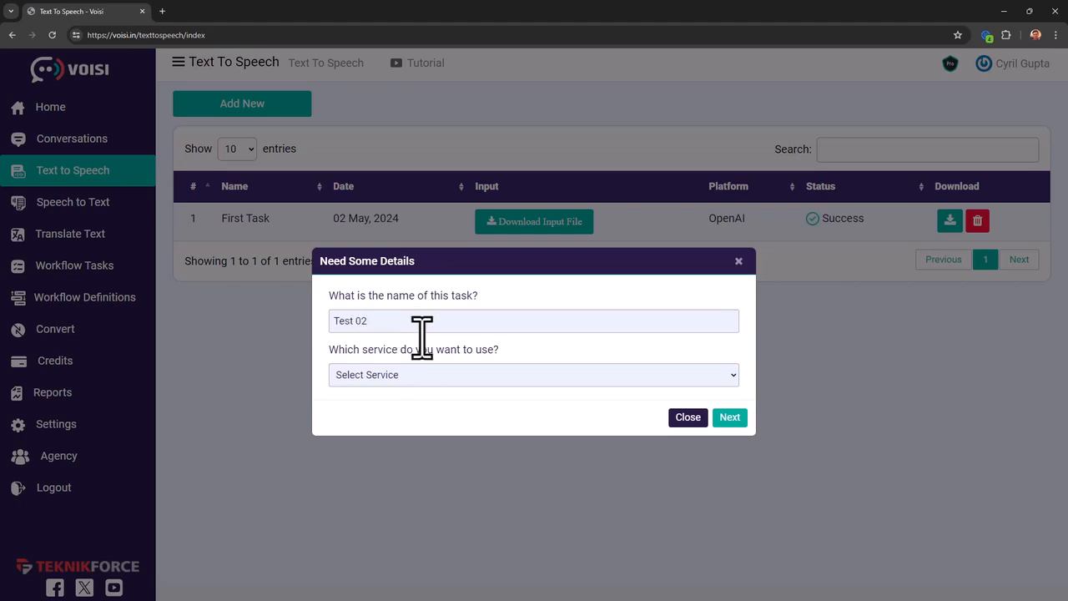
{"action": "left_click", "coordinate": [438, 373]}
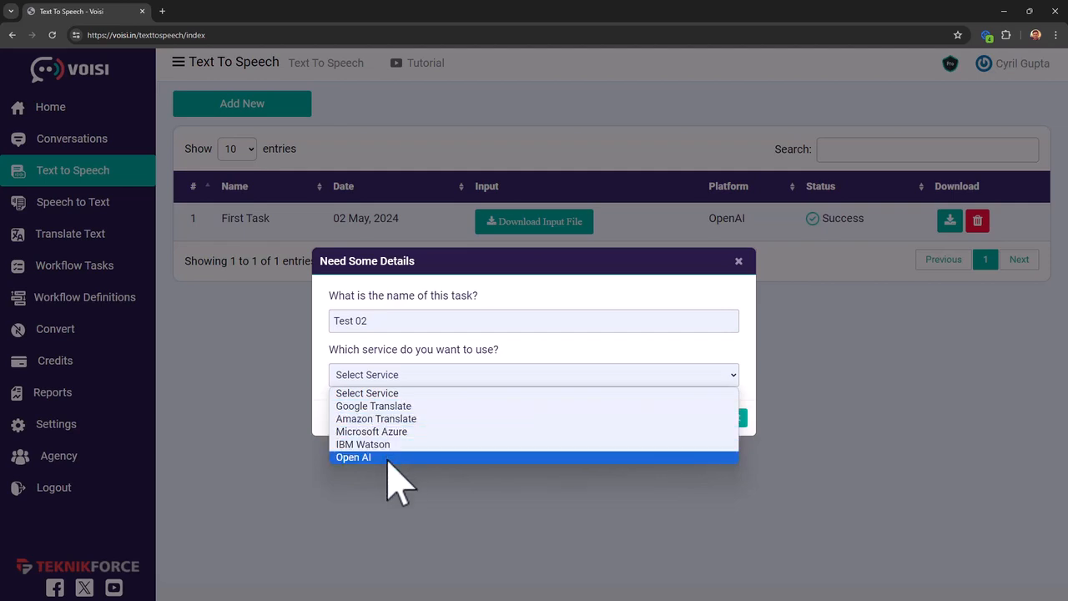
{"action": "left_click", "coordinate": [392, 408]}
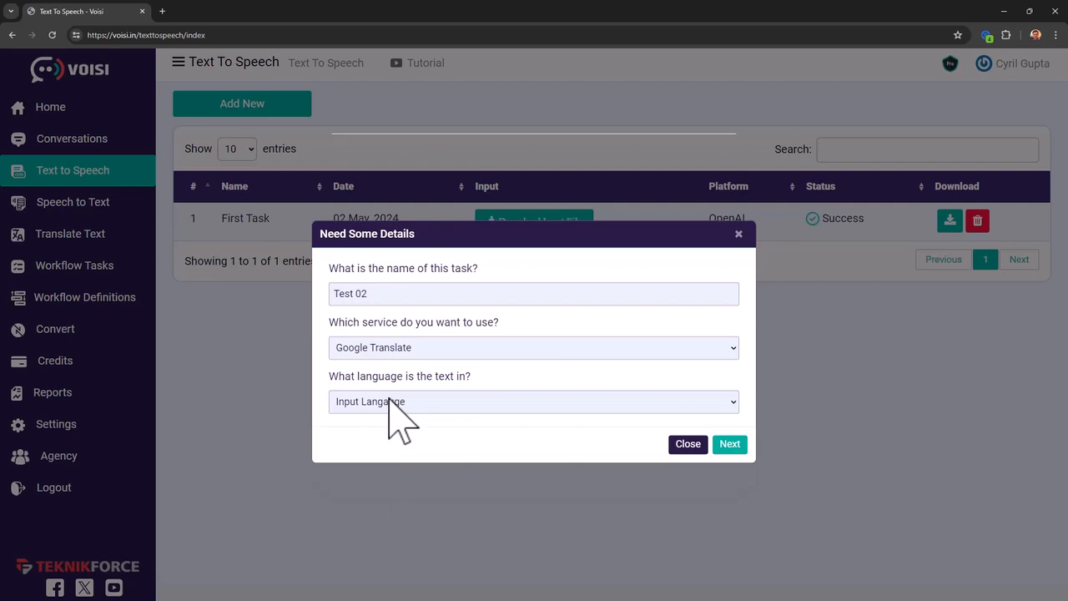
{"action": "left_click", "coordinate": [399, 404]}
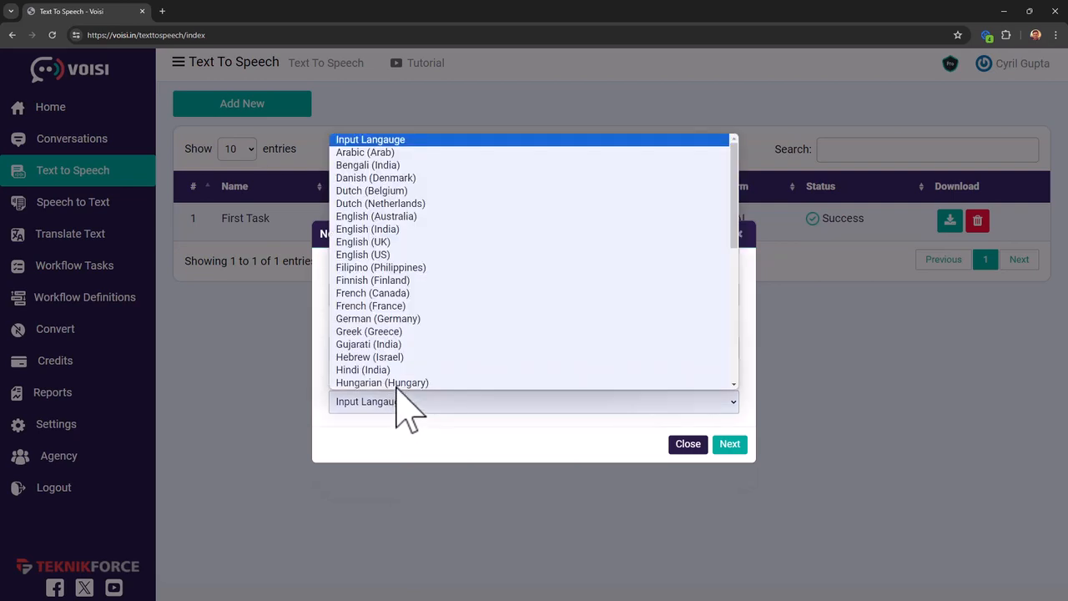
{"action": "left_click", "coordinate": [387, 241]}
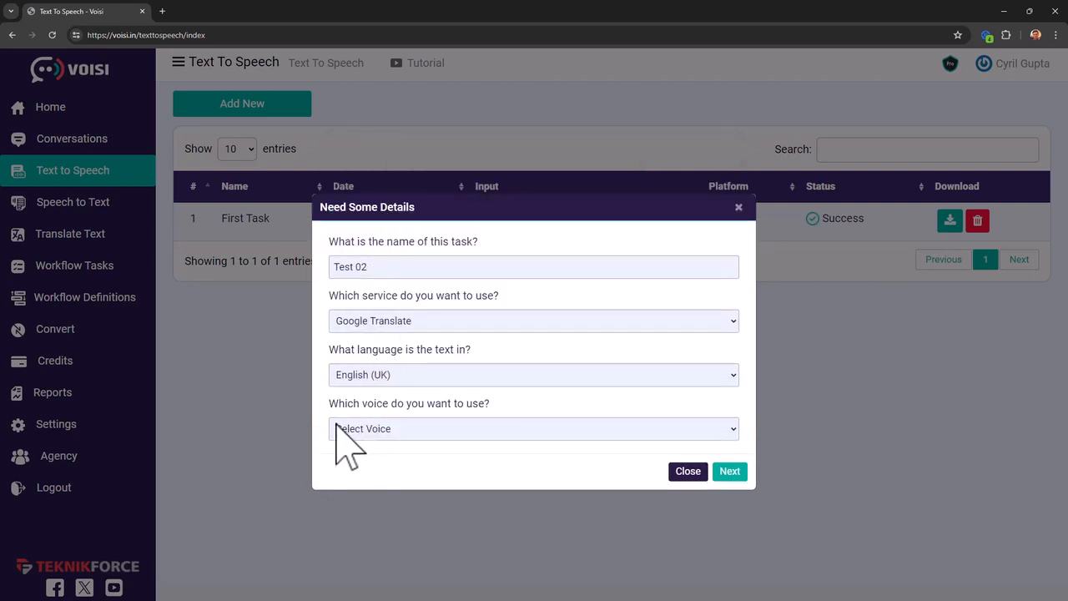
Try the en-GB-Neural2-A (Female Neural) and en-GB-Neural2-C (Female Neural) voices for the task
{"action": "left_click", "coordinate": [392, 430]}
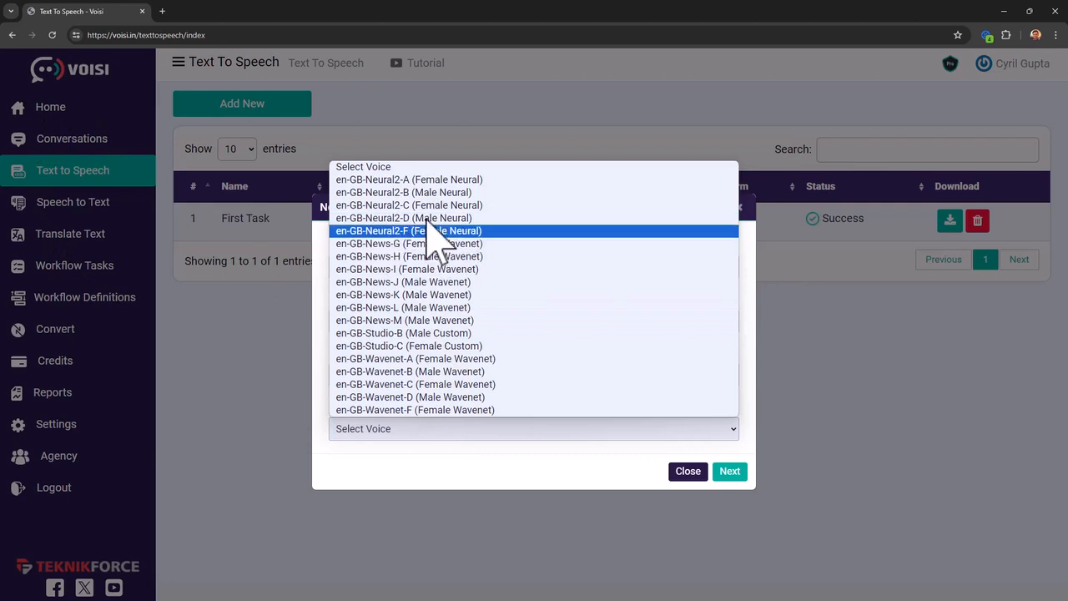
{"action": "left_click", "coordinate": [478, 179]}
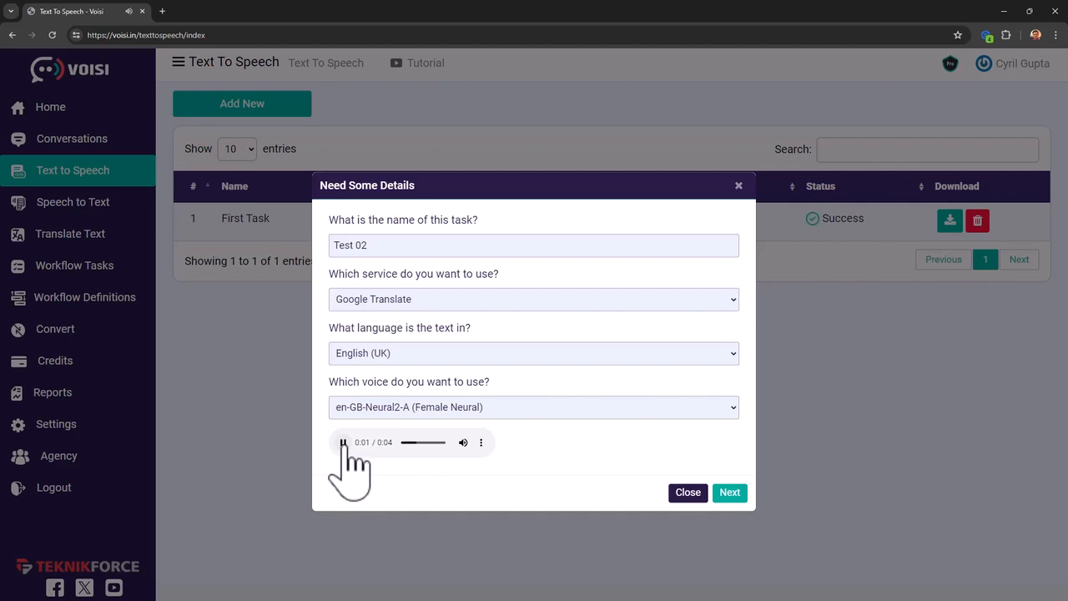
{"action": "left_click", "coordinate": [492, 408]}
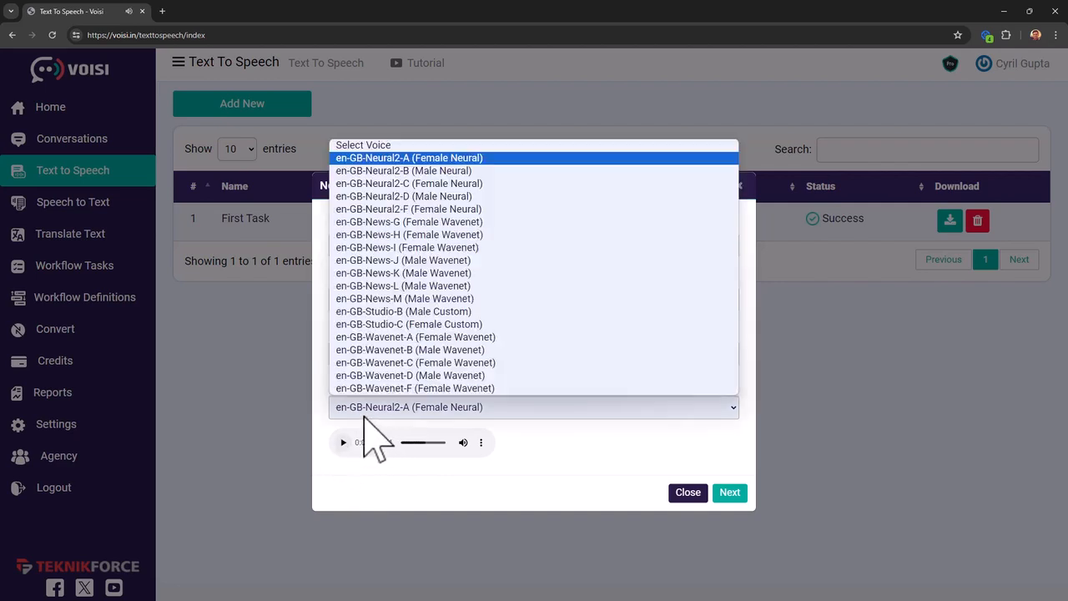
{"action": "left_click", "coordinate": [426, 186]}
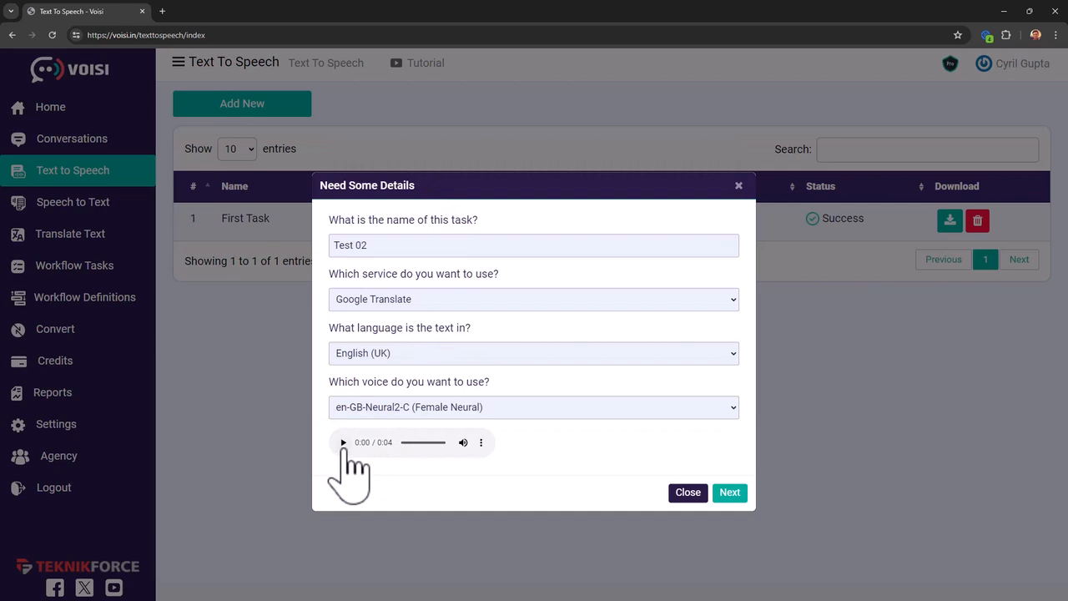
Choose the en-GB-News-G (Female Wavenet) voice for the task and play its sample
{"action": "left_click", "coordinate": [420, 409]}
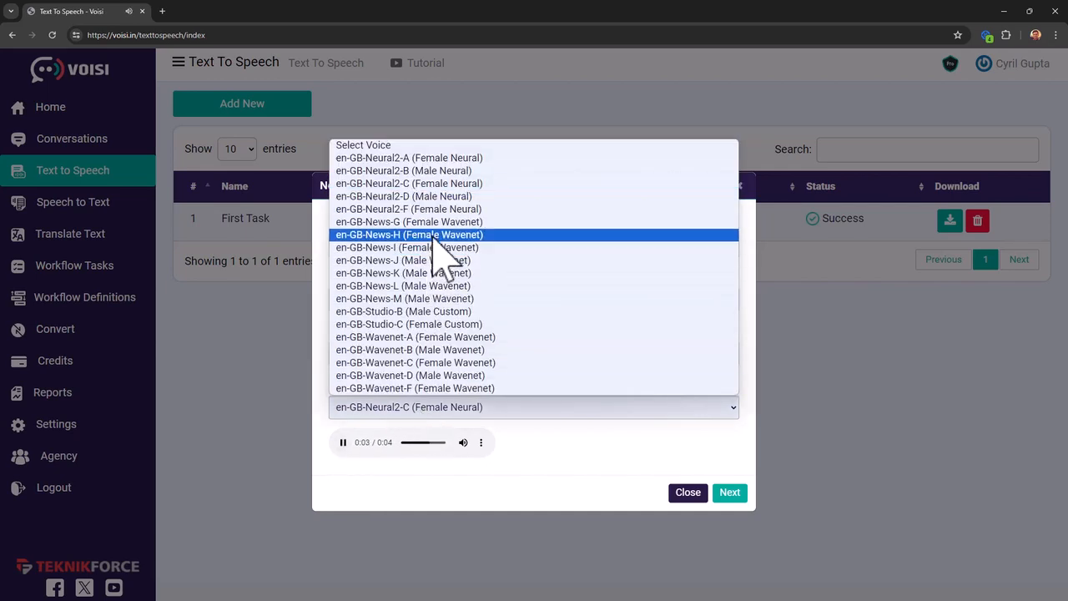
{"action": "left_click", "coordinate": [433, 222]}
{"action": "left_click", "coordinate": [343, 443]}
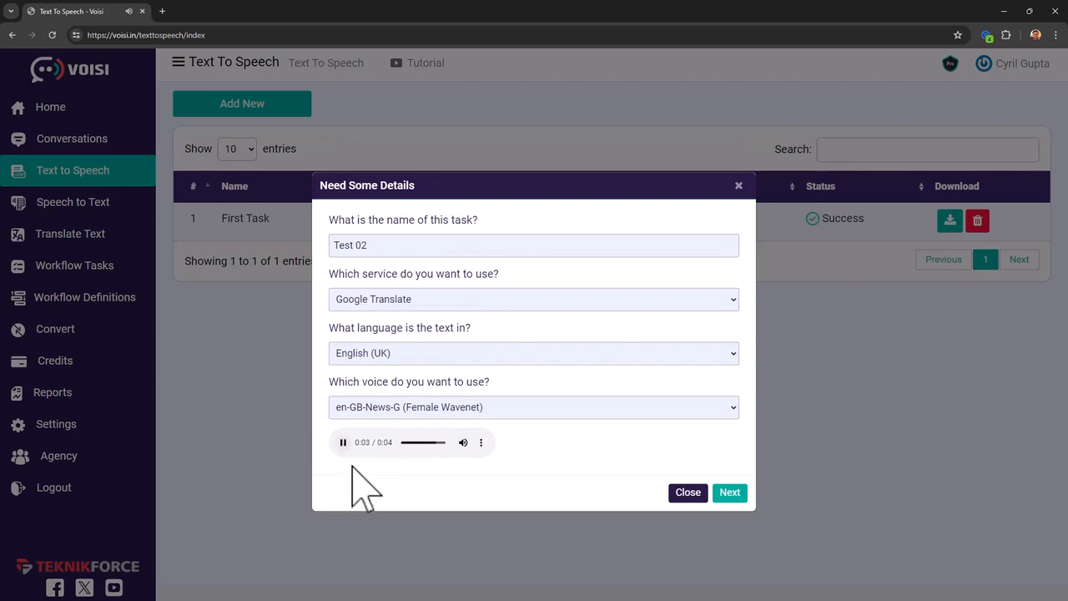
Continue to the content to convert and enter "Hi! My name is Rachel and I am an expert at Fashion."
{"action": "left_click", "coordinate": [729, 494]}
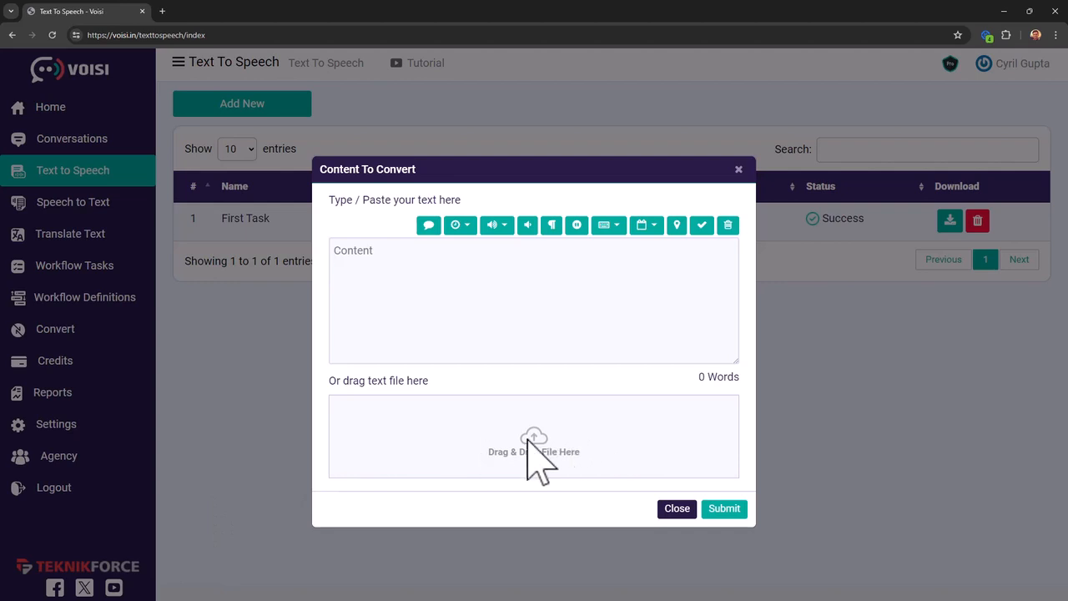
{"action": "type", "text": "Hi! My name is Rachel and I am an expert at Fashion."}
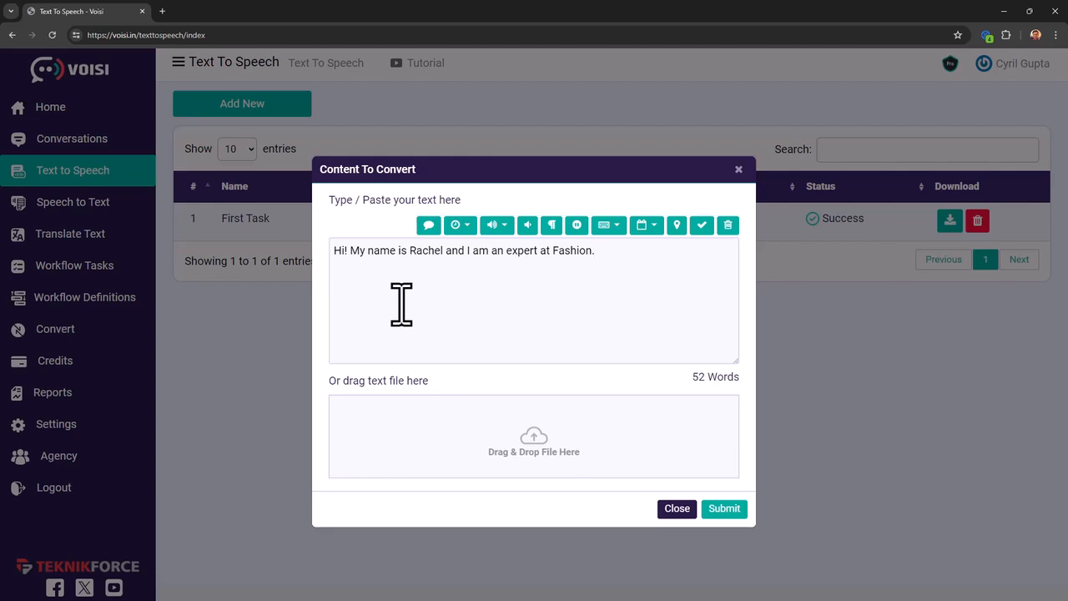
{"action": "left_click", "coordinate": [476, 229]}
{"action": "left_click", "coordinate": [457, 225]}
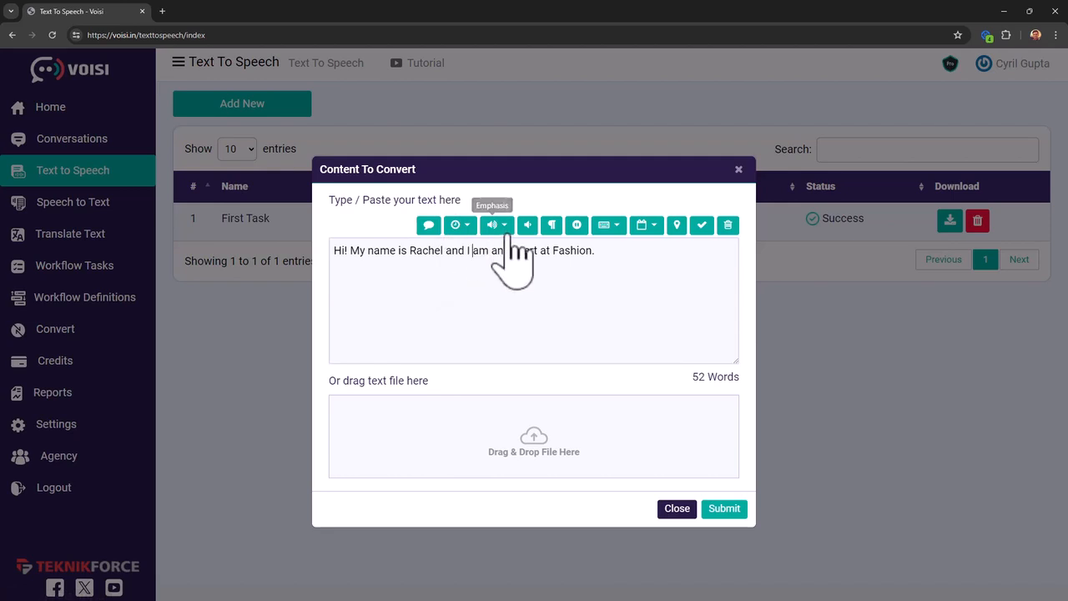
{"action": "left_click", "coordinate": [501, 230]}
{"action": "left_click_drag", "start_coordinate": [595, 252], "coordinate": [517, 263]}
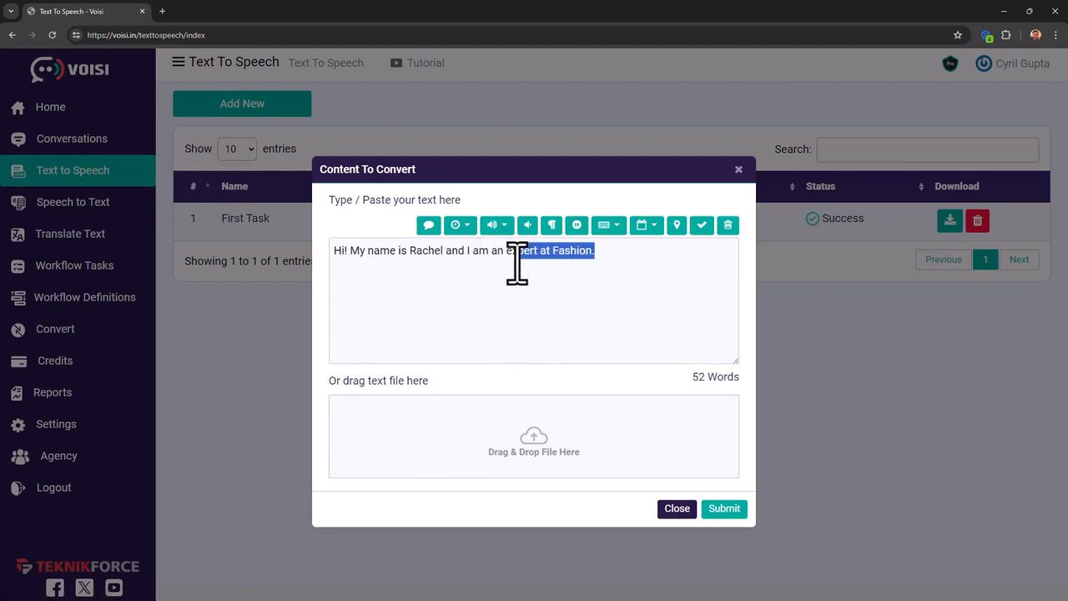
{"action": "left_click", "coordinate": [501, 232]}
{"action": "left_click", "coordinate": [586, 282]}
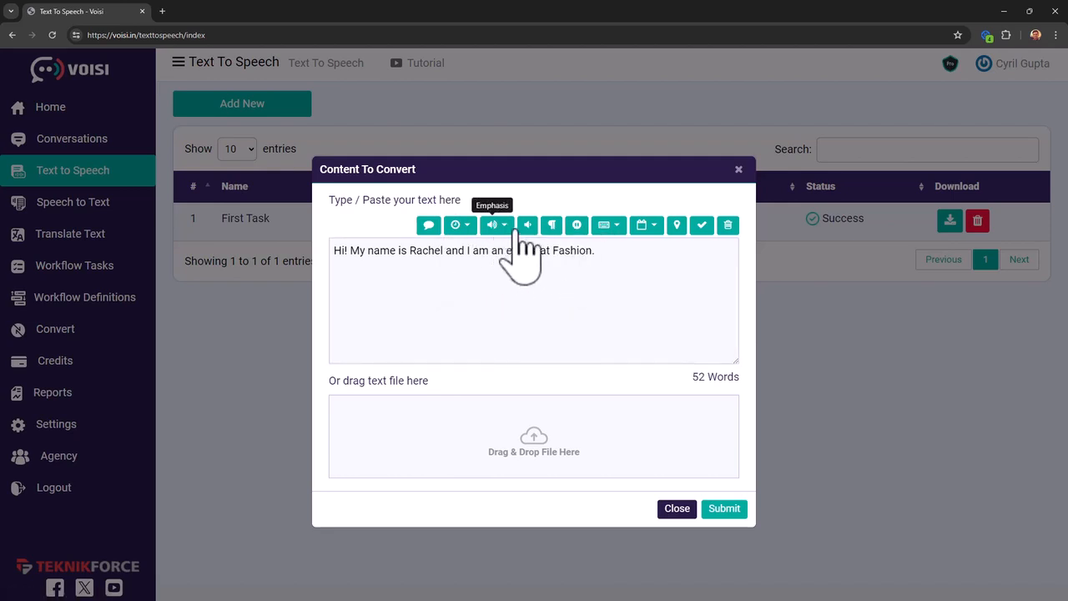
Apply the Whispering effect to the word "Fashion." in the text to convert
{"action": "left_click_drag", "start_coordinate": [596, 252], "coordinate": [551, 254]}
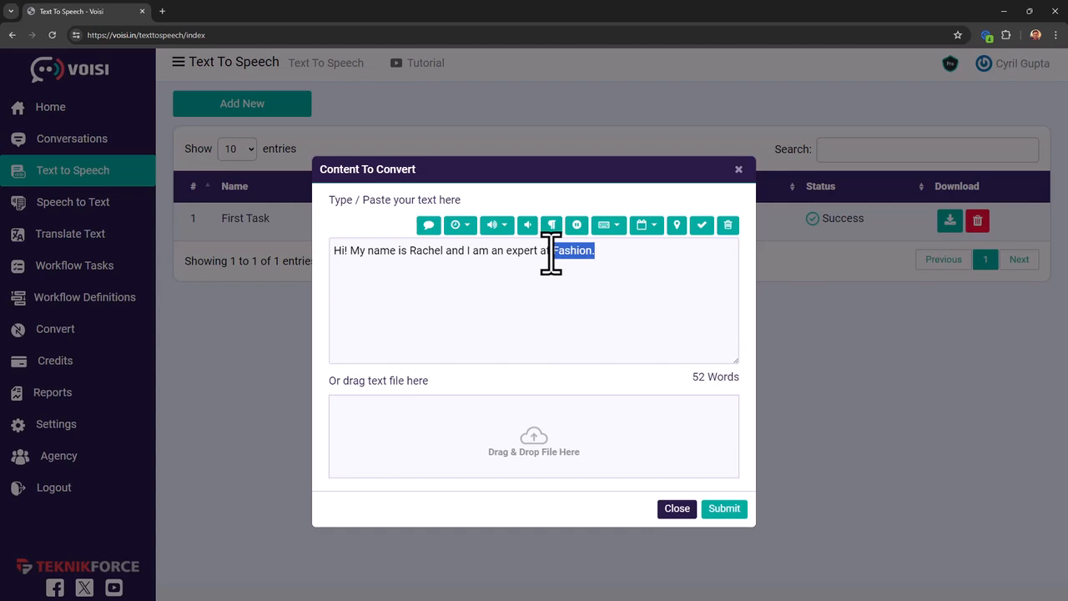
{"action": "left_click", "coordinate": [527, 226]}
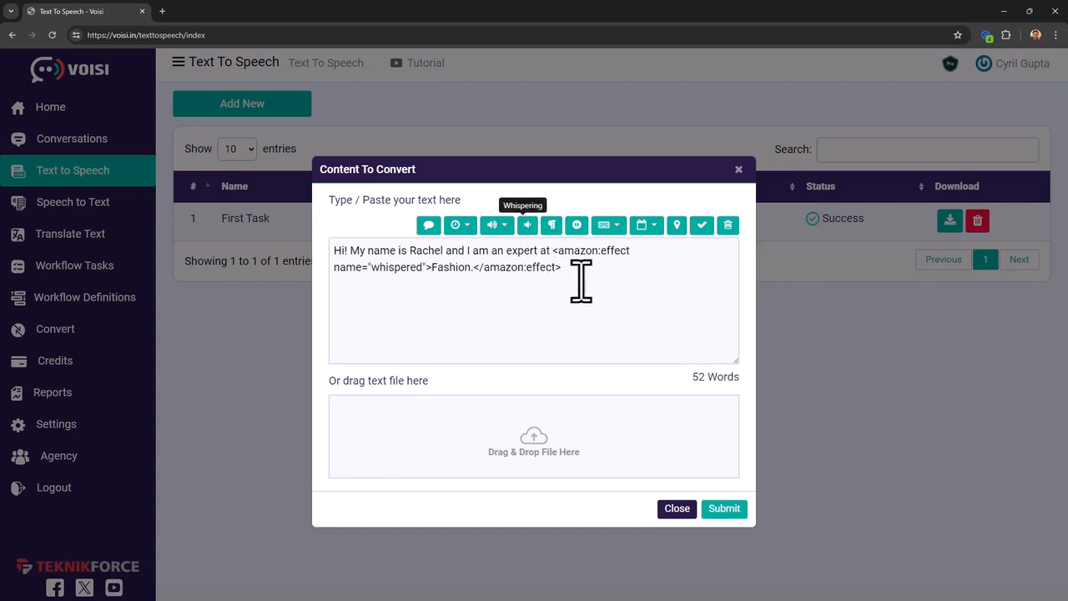
Remove the whispering markup from the text and restore the plain ending "Fashion."
{"action": "left_click", "coordinate": [570, 269]}
{"action": "type", "text": "Hi! My name is Rachel and I am an expert at Fashion."}
{"action": "key", "text": "ctrl+z"}
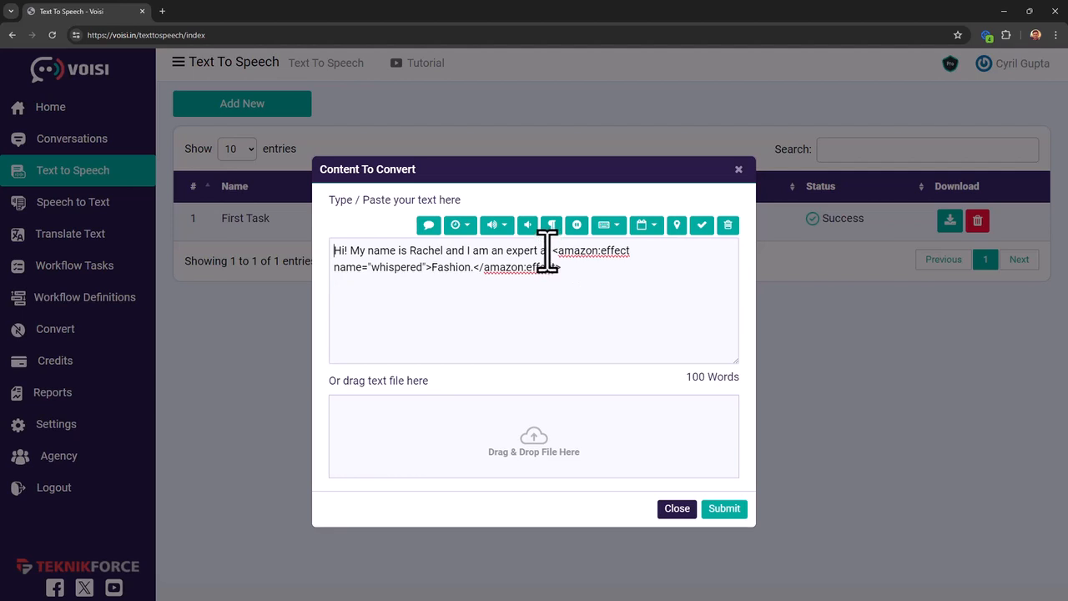
{"action": "left_click_drag", "start_coordinate": [552, 250], "coordinate": [615, 305]}
{"action": "type", "text": "Fas"}
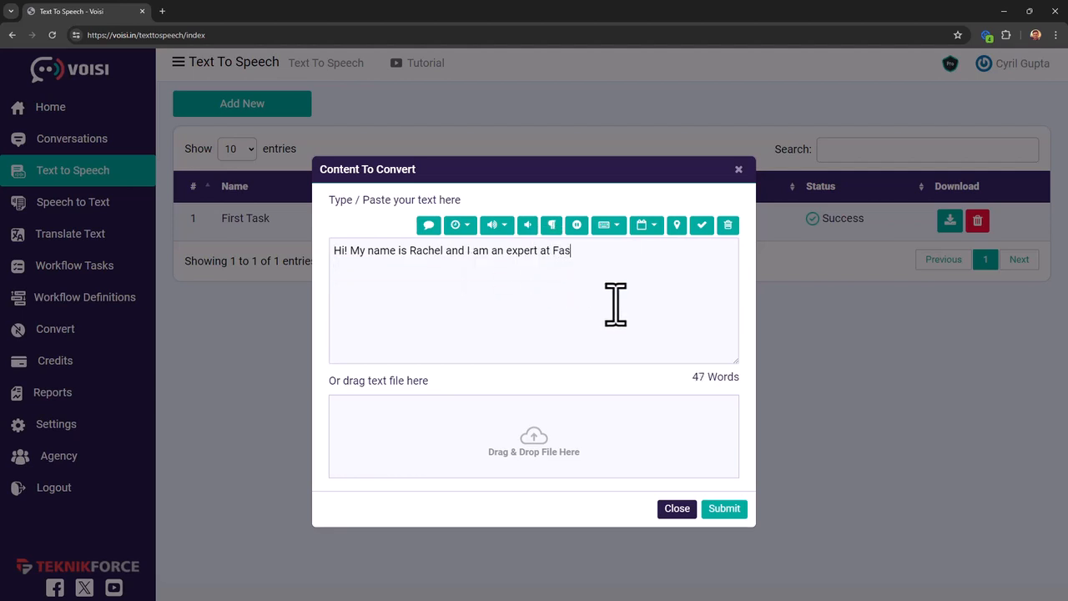
{"action": "type", "text": "hion."}
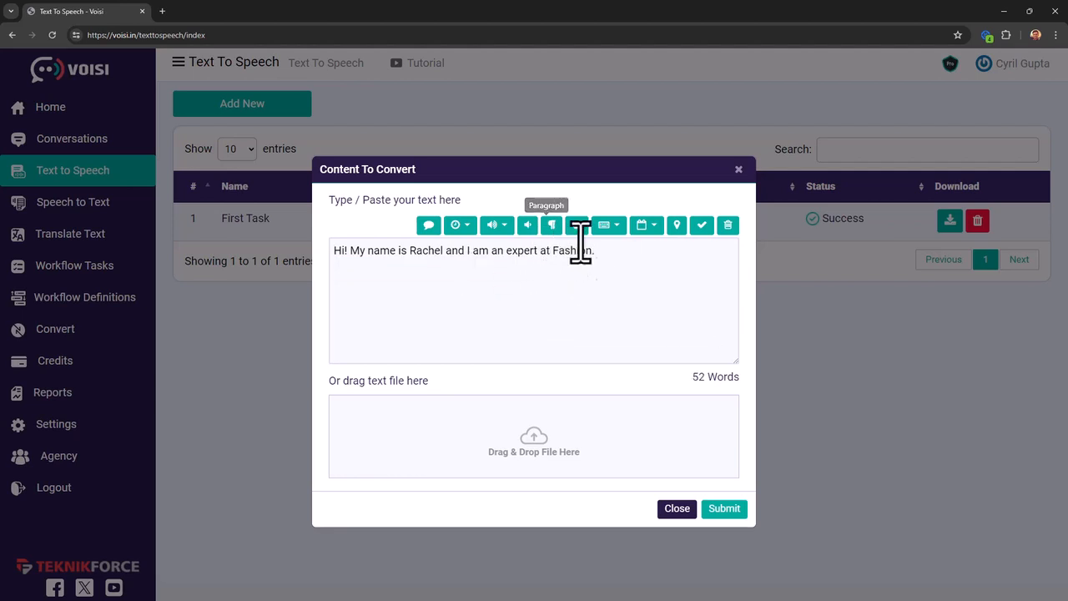
Look through the Say-as and Date speech formatting options for the sentence
{"action": "triple_click", "coordinate": [414, 259]}
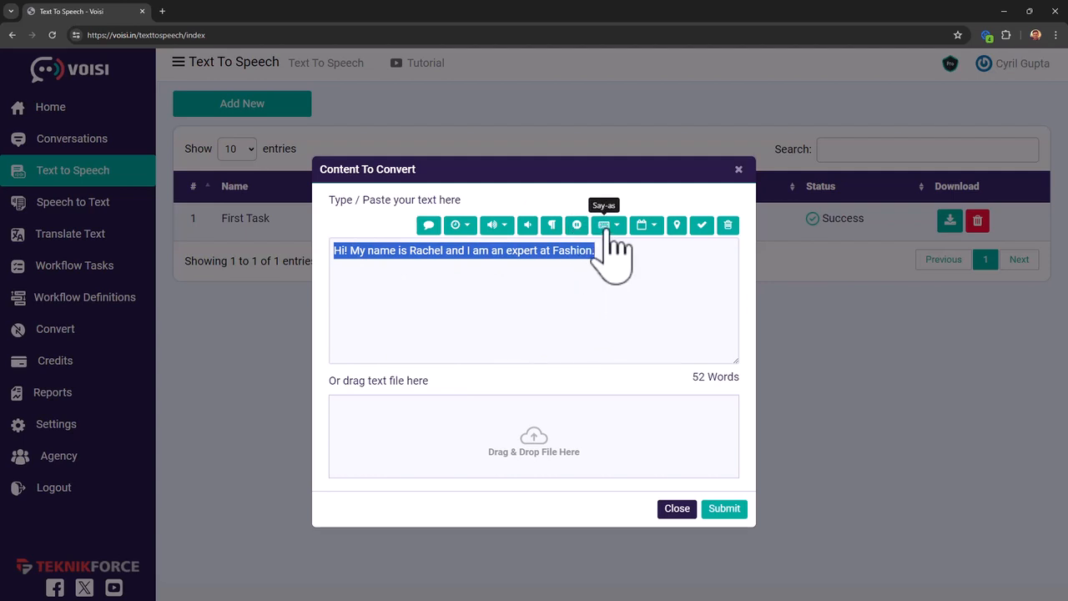
{"action": "left_click", "coordinate": [606, 227]}
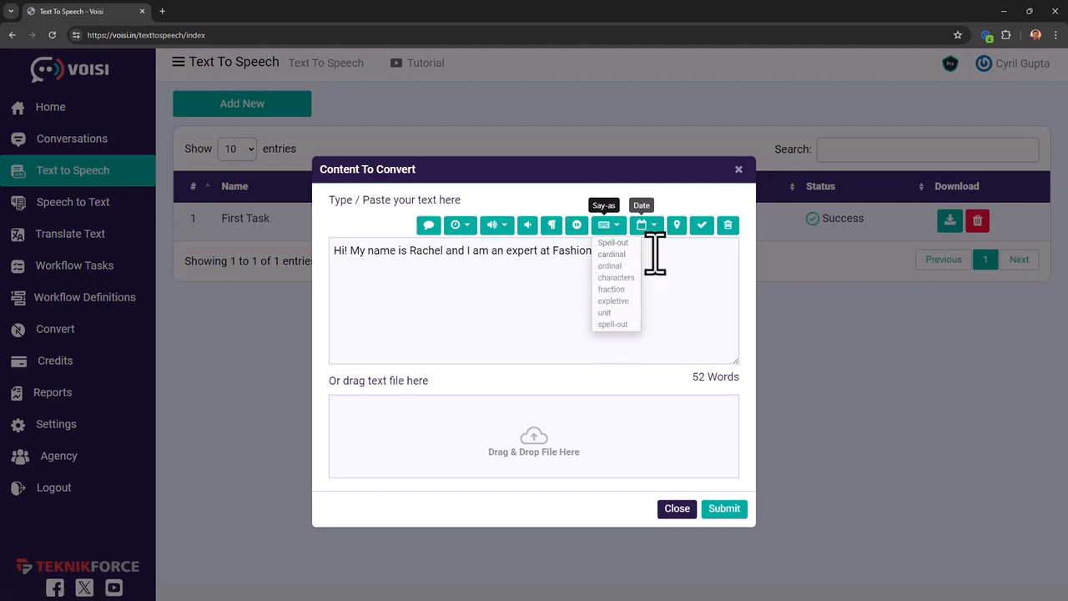
{"action": "key", "text": "ctrl+a"}
{"action": "left_click", "coordinate": [584, 250]}
{"action": "type", "text": "."}
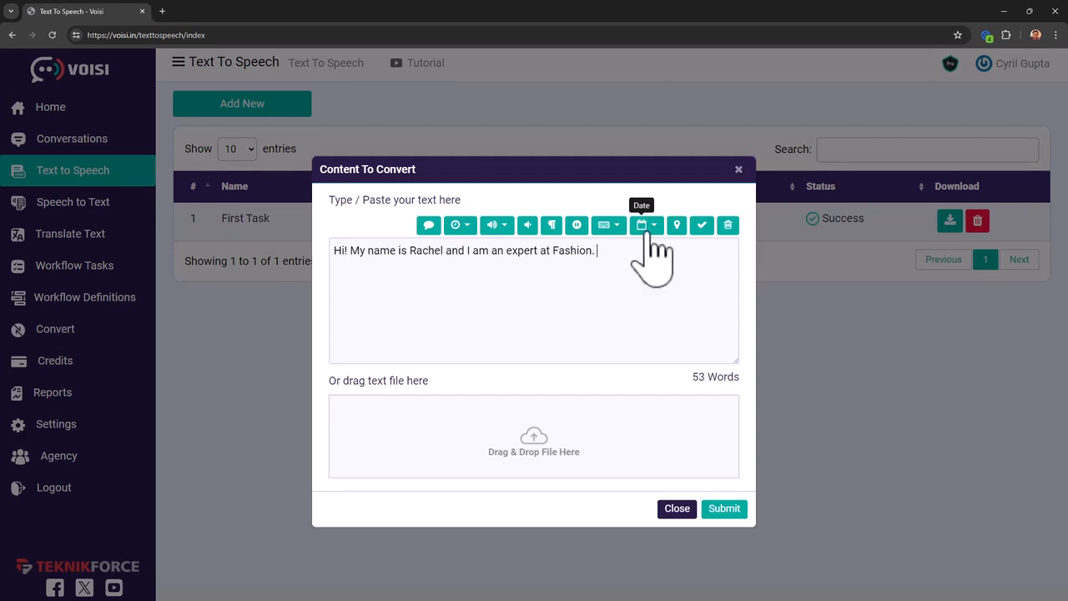
{"action": "left_click", "coordinate": [643, 229]}
Review the sentence and submit the "Test 02" text for conversion to speech
{"action": "left_click", "coordinate": [410, 252]}
{"action": "left_click_drag", "start_coordinate": [446, 254], "coordinate": [544, 259]}
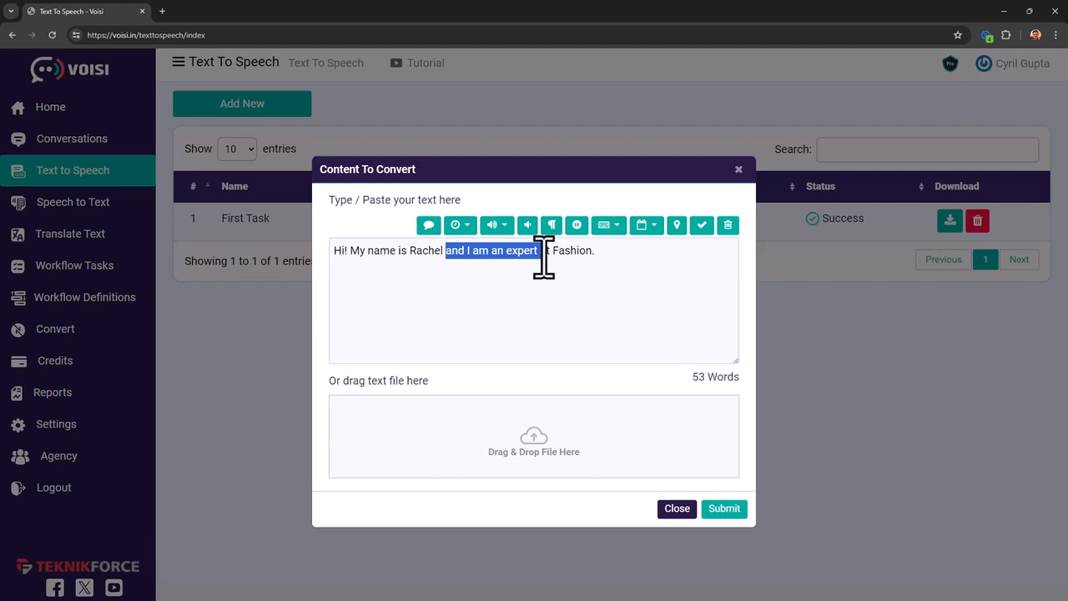
{"action": "left_click_drag", "start_coordinate": [617, 281], "coordinate": [403, 259]}
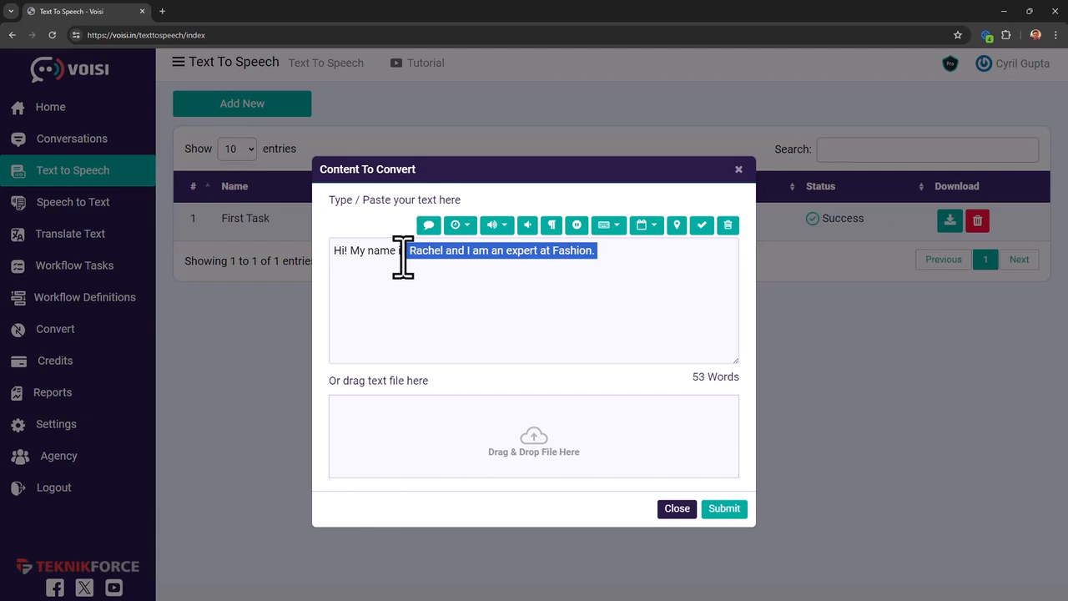
{"action": "left_click", "coordinate": [449, 319]}
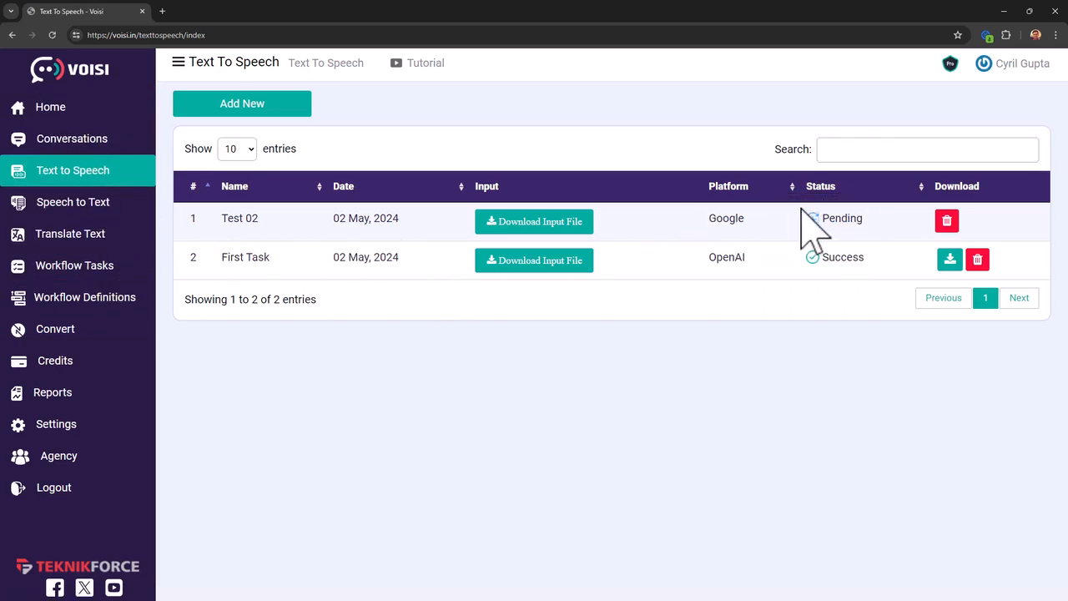
View the "Friends Convo 01" conversation and check the processing status of its dialogs
{"action": "left_click", "coordinate": [83, 142]}
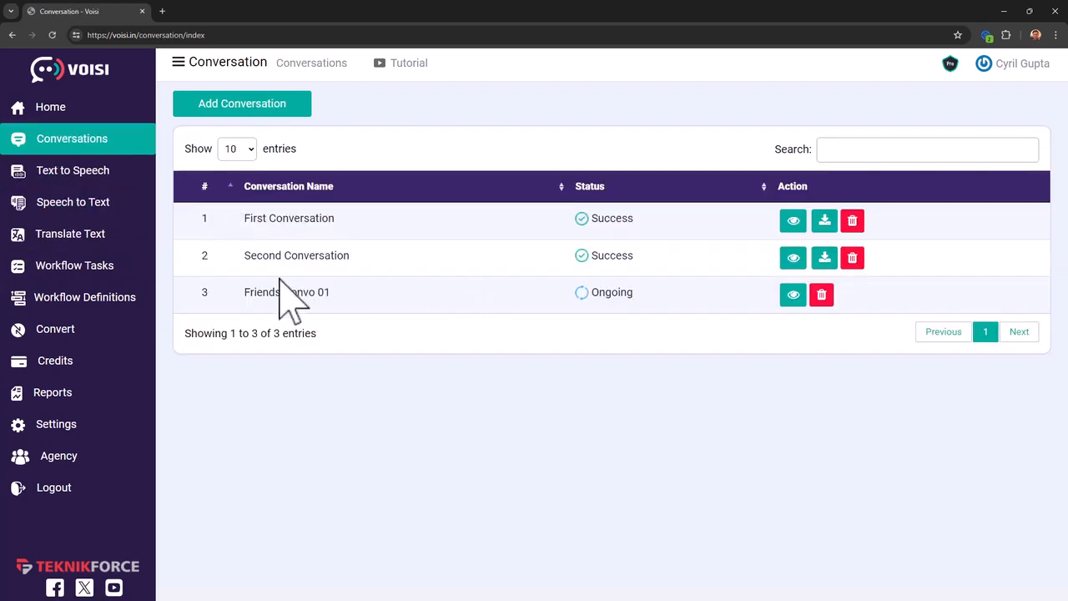
{"action": "left_click", "coordinate": [792, 295]}
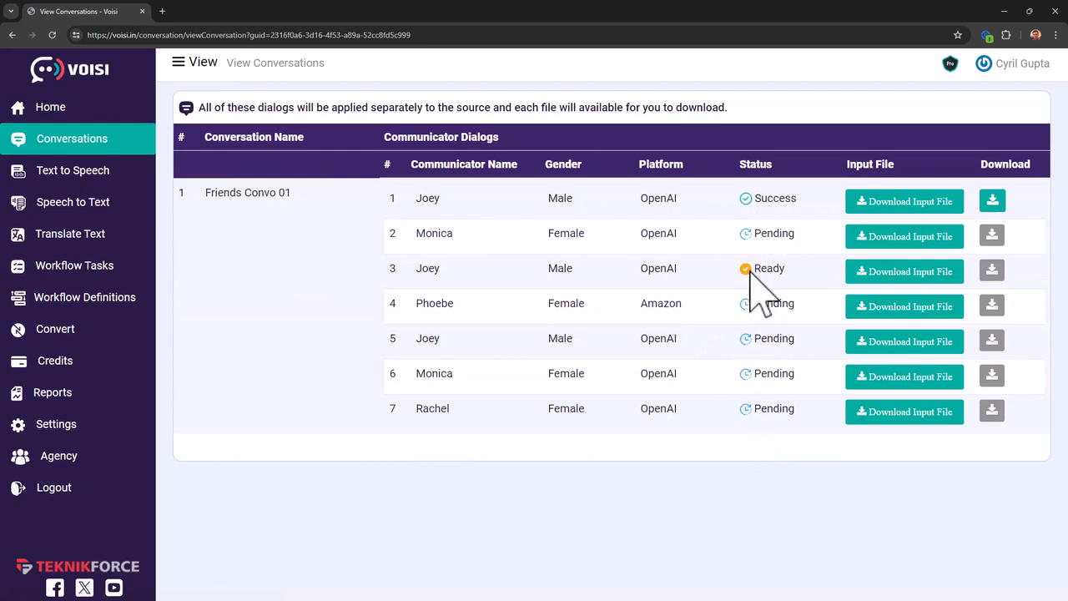
Start a new speech-to-text task named "Test 03" with the Open AI service and English as the audio language
{"action": "left_click", "coordinate": [96, 205]}
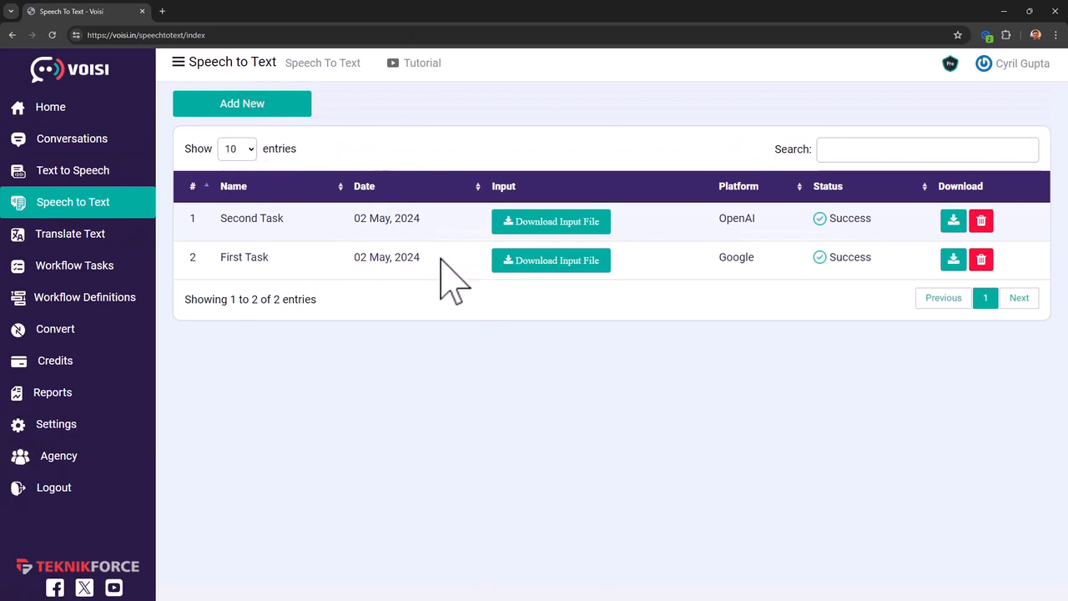
{"action": "left_click", "coordinate": [292, 111]}
{"action": "type", "text": "Test 03"}
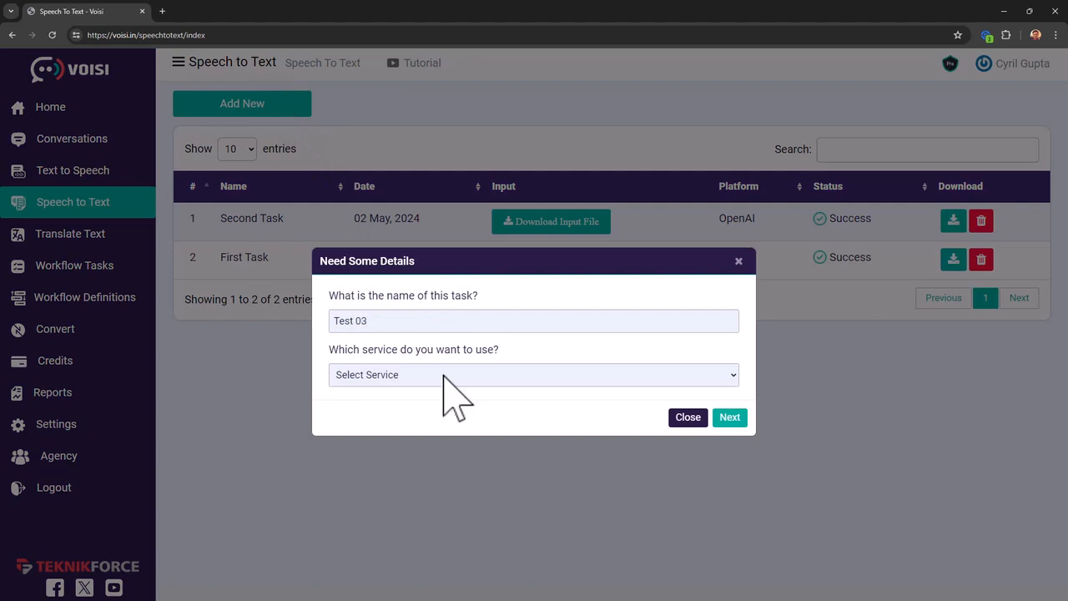
{"action": "left_click", "coordinate": [441, 373]}
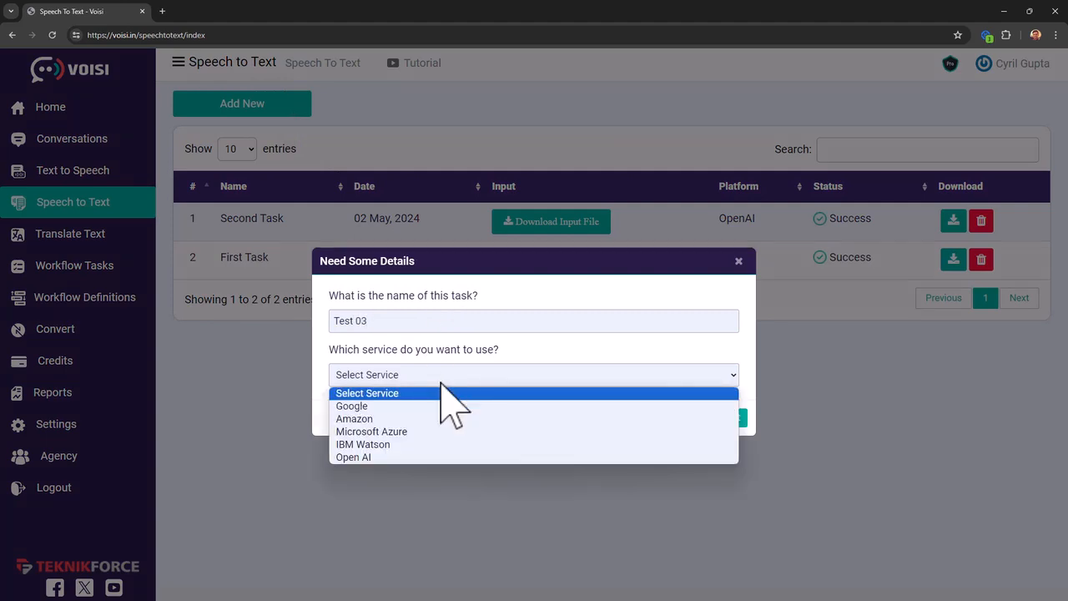
{"action": "left_click", "coordinate": [377, 458]}
{"action": "left_click", "coordinate": [409, 402]}
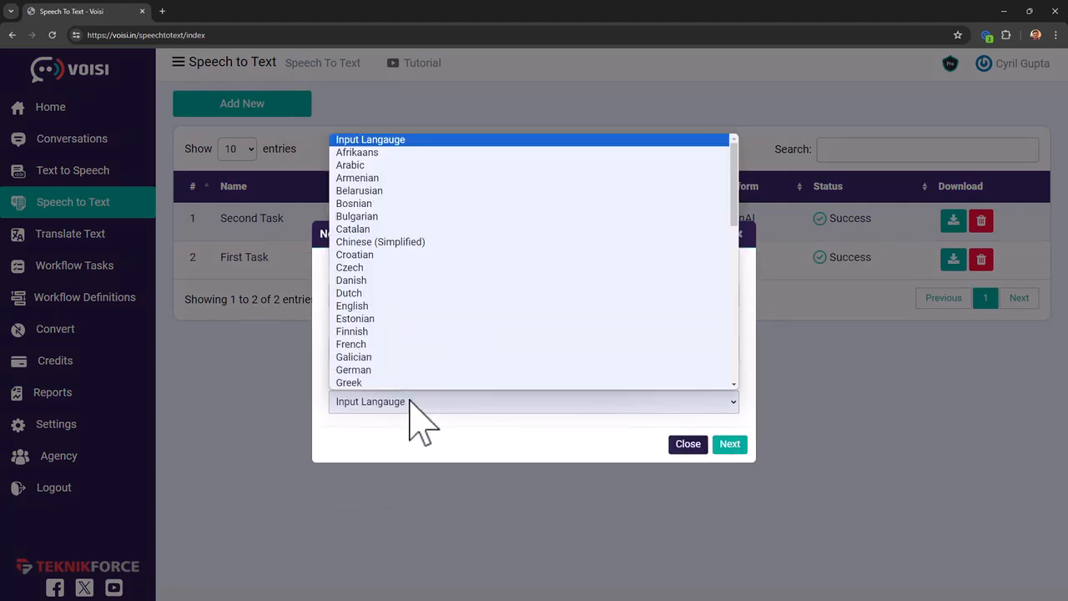
{"action": "left_click", "coordinate": [361, 306]}
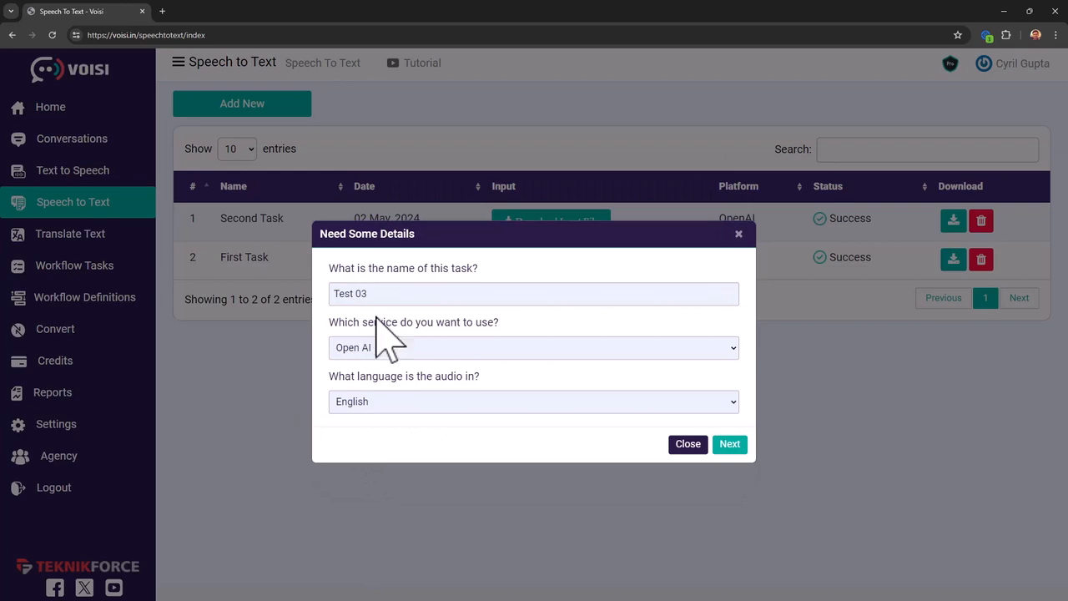
Continue to the audio to convert, add test.mp3 from the Downloads folder and submit the task
{"action": "left_click", "coordinate": [729, 444]}
{"action": "left_click", "coordinate": [505, 340]}
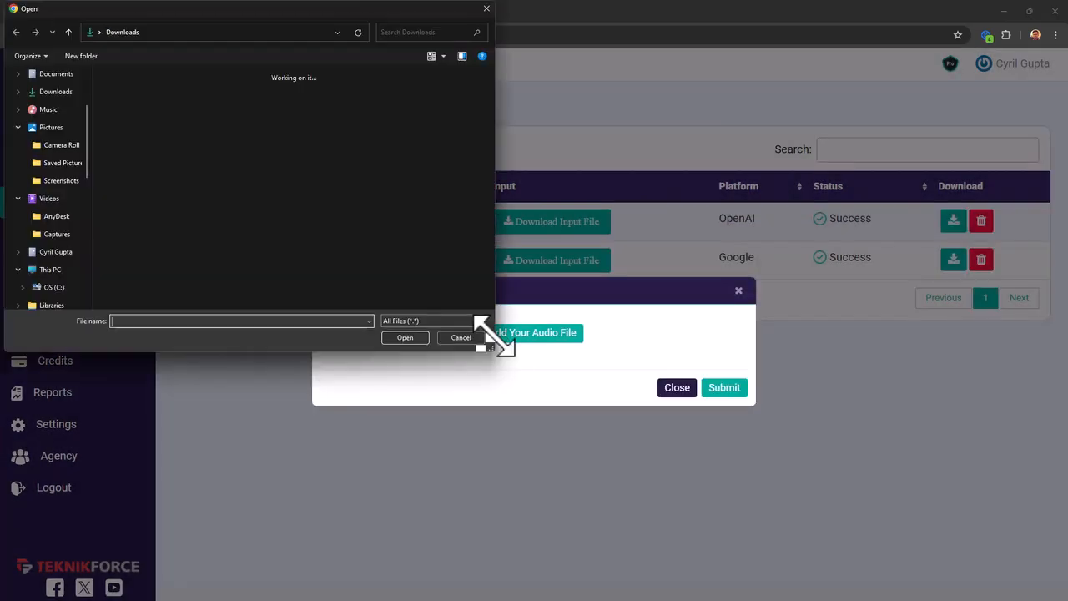
{"action": "left_click", "coordinate": [69, 95]}
{"action": "double_click", "coordinate": [219, 117]}
{"action": "left_click_drag", "start_coordinate": [554, 359], "coordinate": [670, 368]}
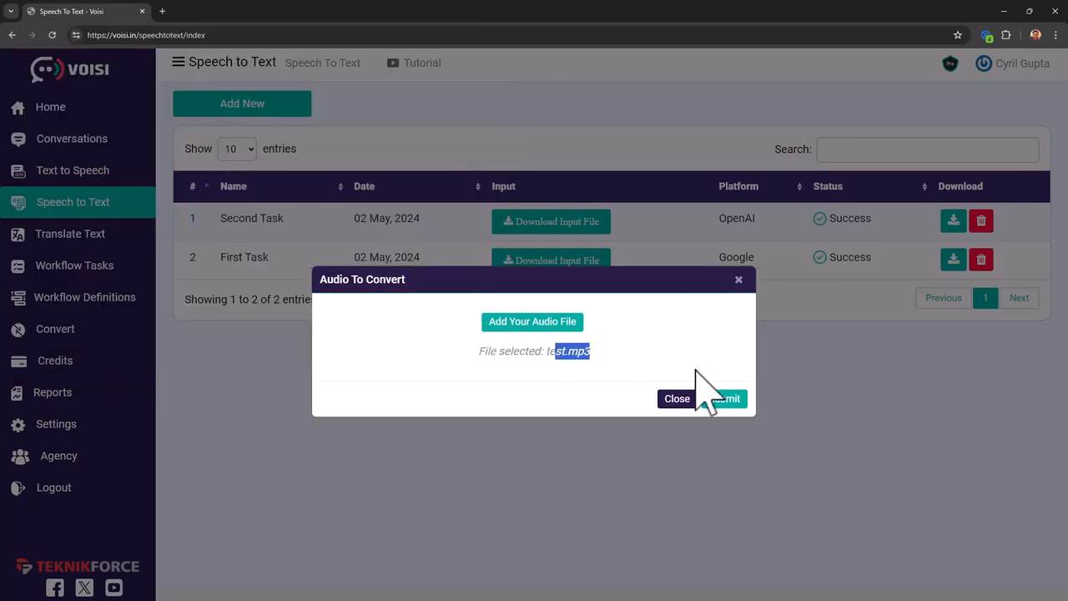
{"action": "left_click", "coordinate": [743, 402]}
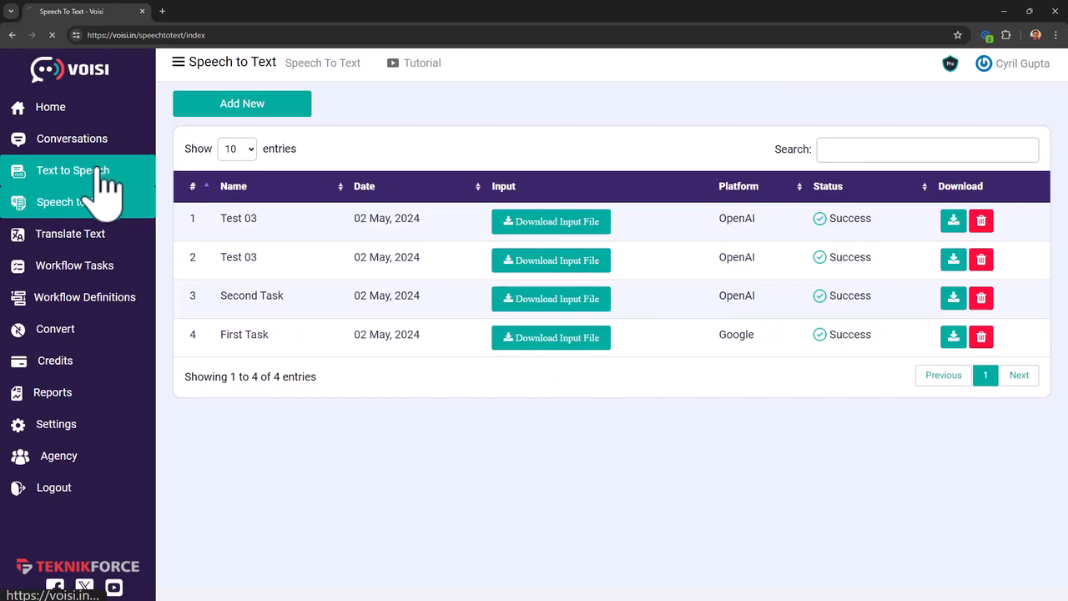
Play the converted audio of the "Test 02" text-to-speech task and return to the task list
{"action": "left_click", "coordinate": [58, 171]}
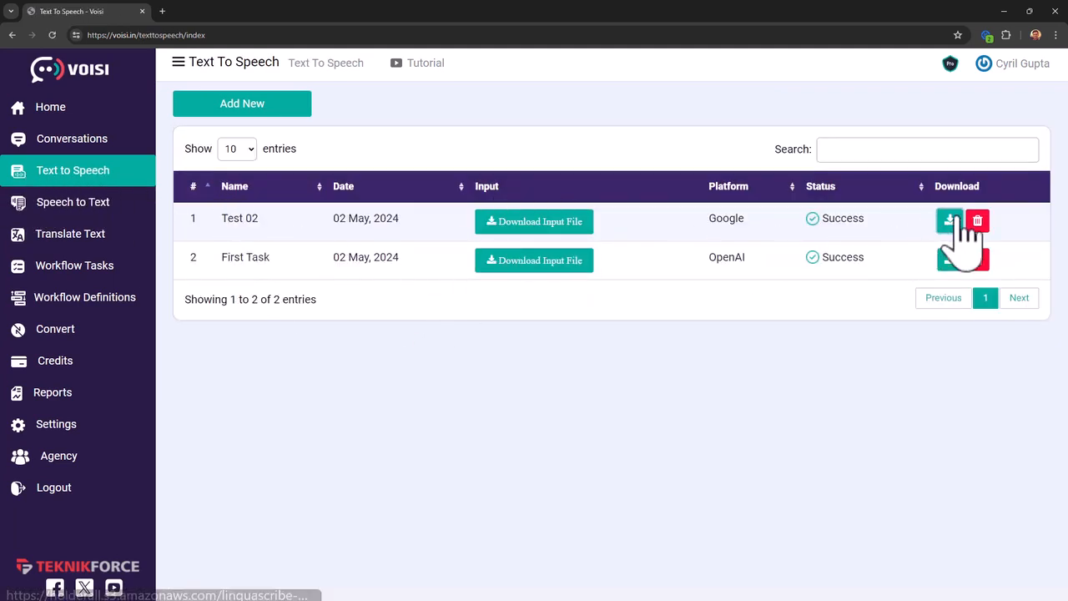
{"action": "left_click", "coordinate": [948, 222]}
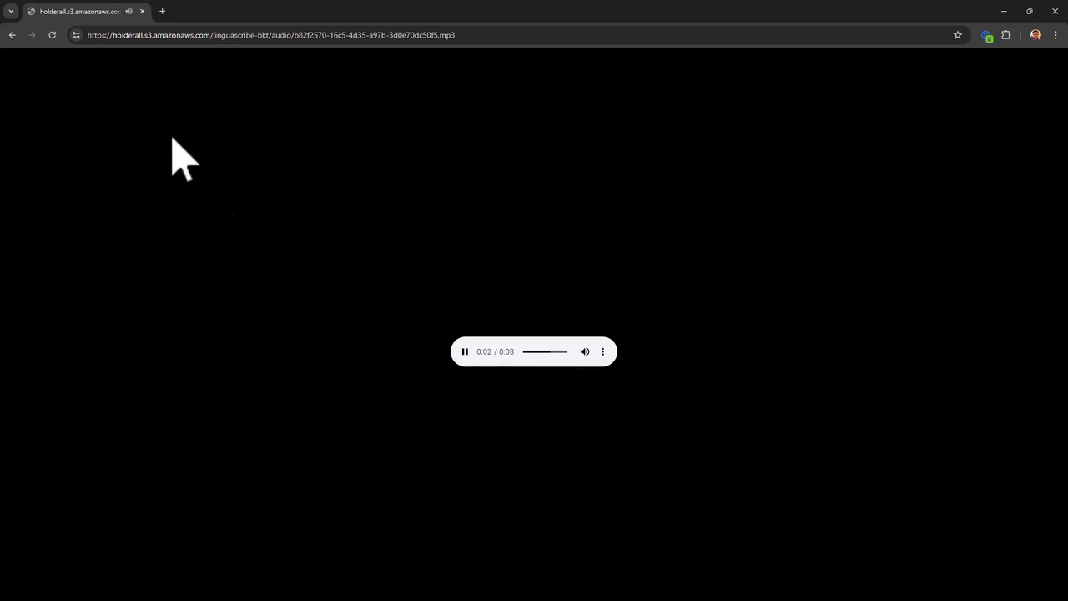
{"action": "left_click", "coordinate": [14, 36]}
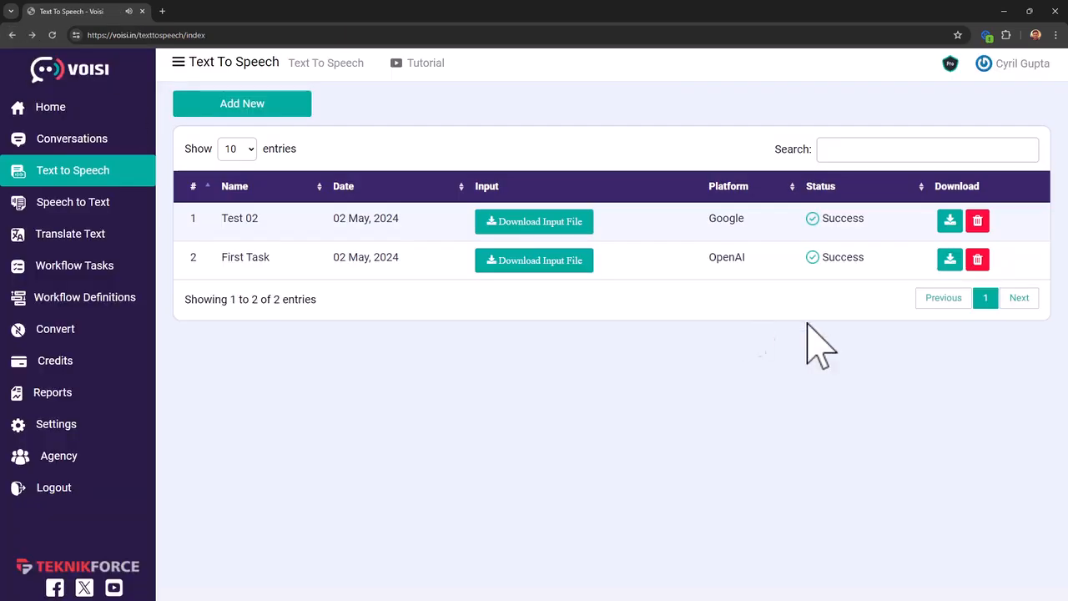
{"action": "right_click", "coordinate": [949, 215]}
{"action": "left_click", "coordinate": [839, 294]}
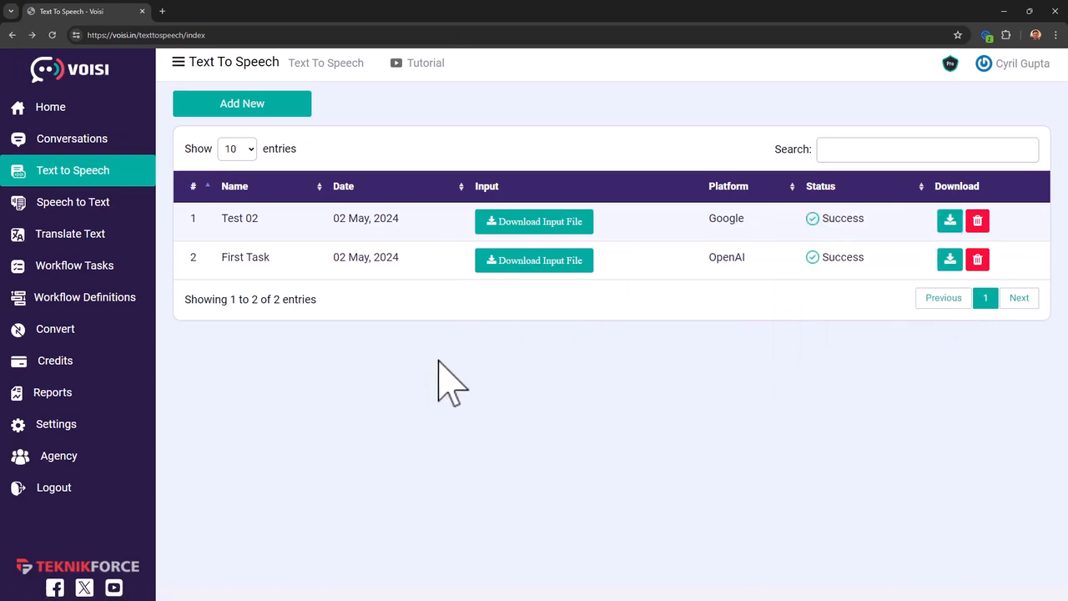
Download the transcript of the newest "Test 03" speech-to-text task and open the text file in Notepad
{"action": "left_click", "coordinate": [72, 201]}
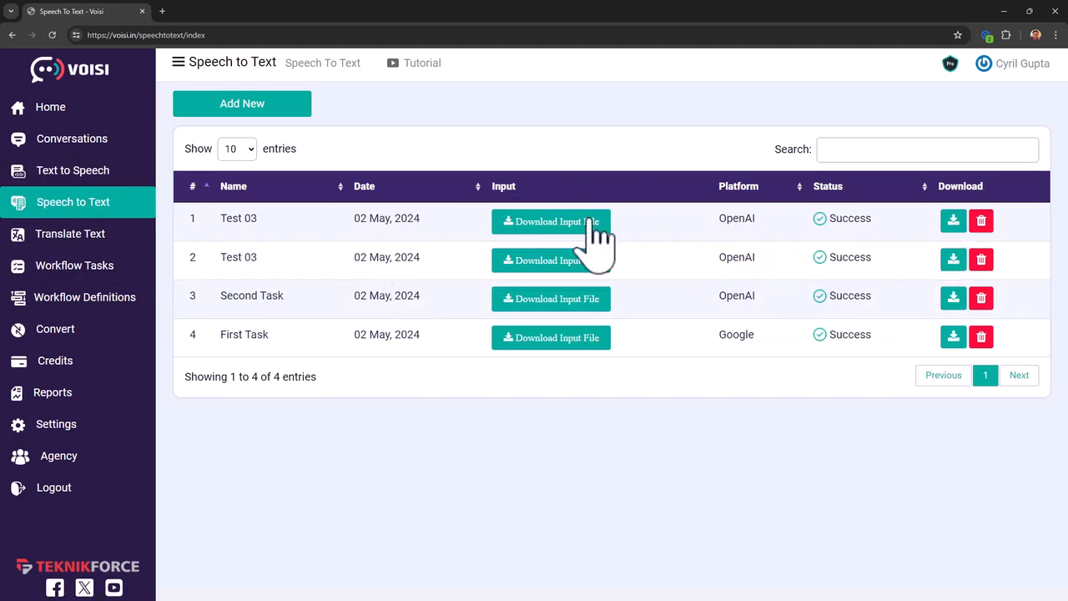
{"action": "left_click", "coordinate": [954, 222]}
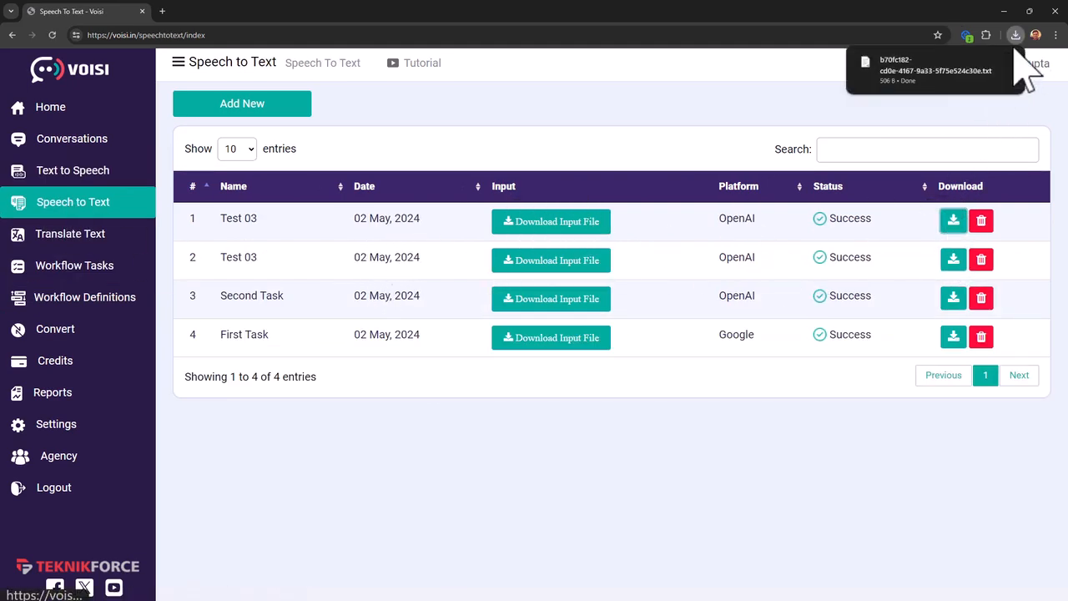
{"action": "left_click", "coordinate": [1016, 38]}
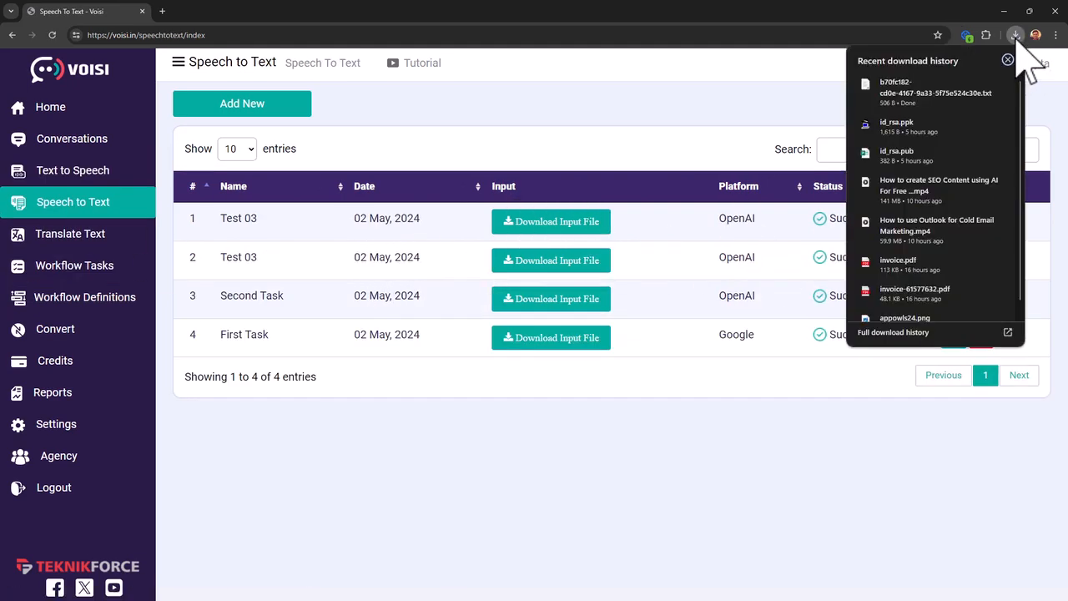
{"action": "left_click", "coordinate": [966, 98]}
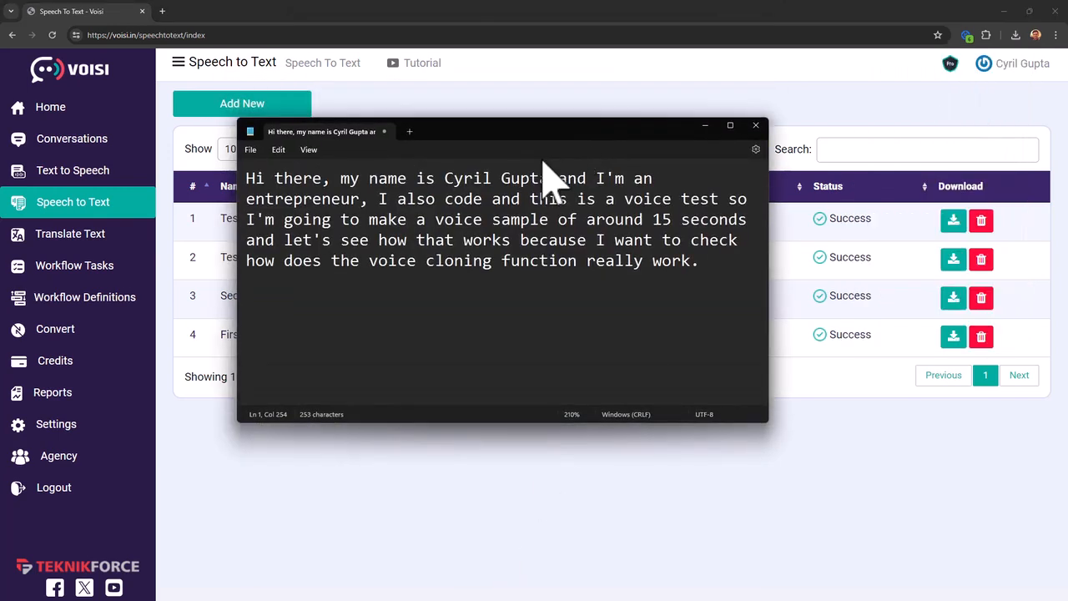
Read through the transcribed text to check its wording and punctuation
{"action": "left_click_drag", "start_coordinate": [341, 178], "coordinate": [448, 240]}
{"action": "left_click", "coordinate": [658, 306]}
{"action": "left_click_drag", "start_coordinate": [706, 298], "coordinate": [472, 232]}
{"action": "left_click", "coordinate": [482, 221]}
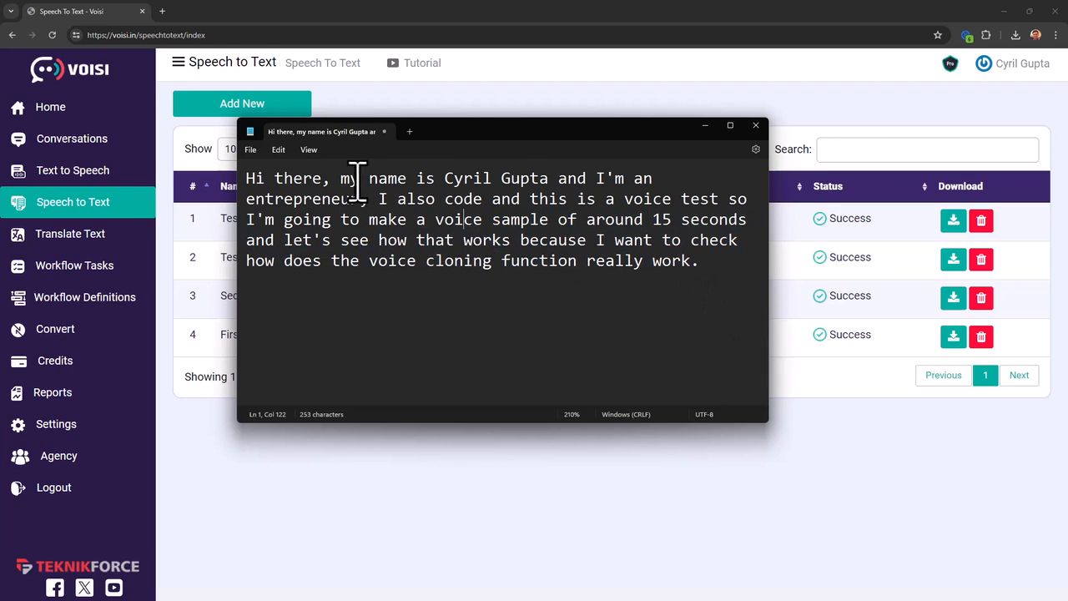
{"action": "left_click_drag", "start_coordinate": [361, 178], "coordinate": [443, 281]}
{"action": "left_click", "coordinate": [489, 306]}
{"action": "left_click", "coordinate": [551, 181]}
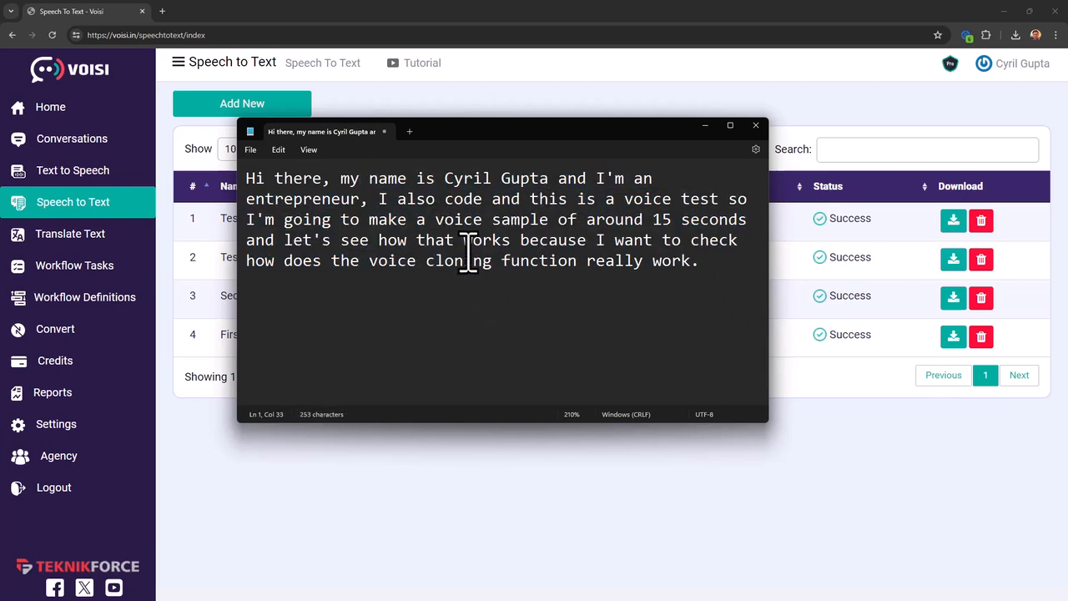
{"action": "left_click_drag", "start_coordinate": [388, 198], "coordinate": [591, 313]}
{"action": "left_click", "coordinate": [590, 296]}
{"action": "left_click_drag", "start_coordinate": [710, 301], "coordinate": [353, 273]}
{"action": "left_click", "coordinate": [350, 273]}
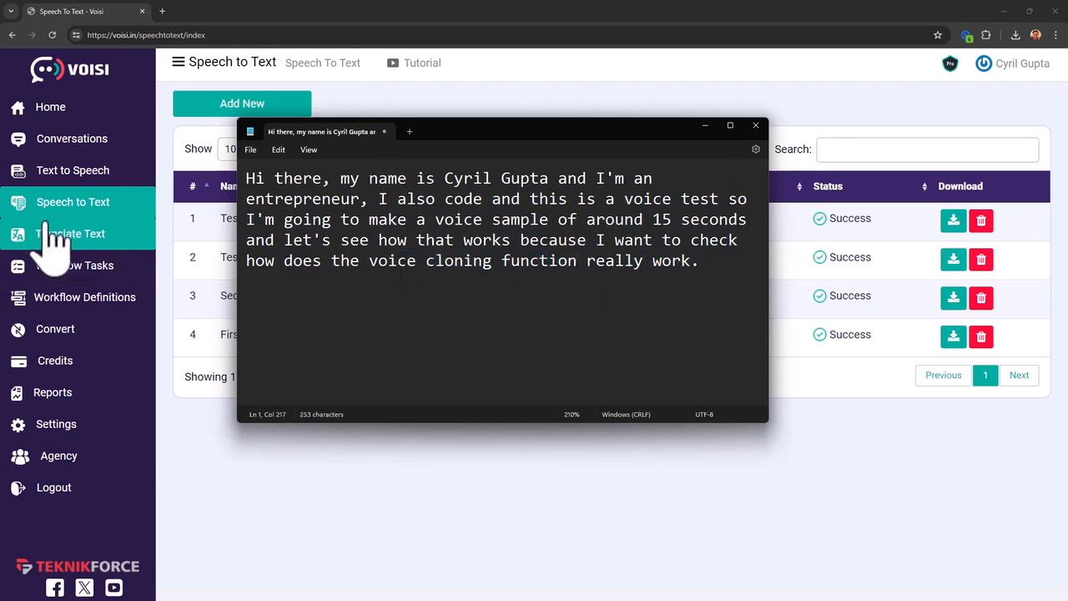
Put the transcript away and start a new text translation task named "Test 04" using the Google Translate service
{"action": "left_click", "coordinate": [704, 127]}
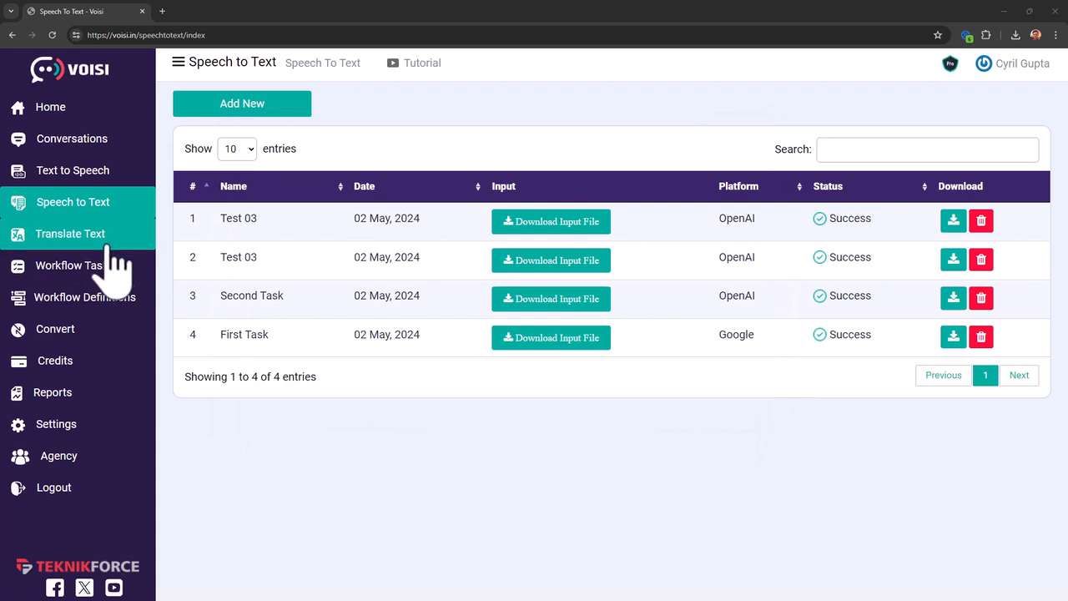
{"action": "left_click", "coordinate": [47, 237]}
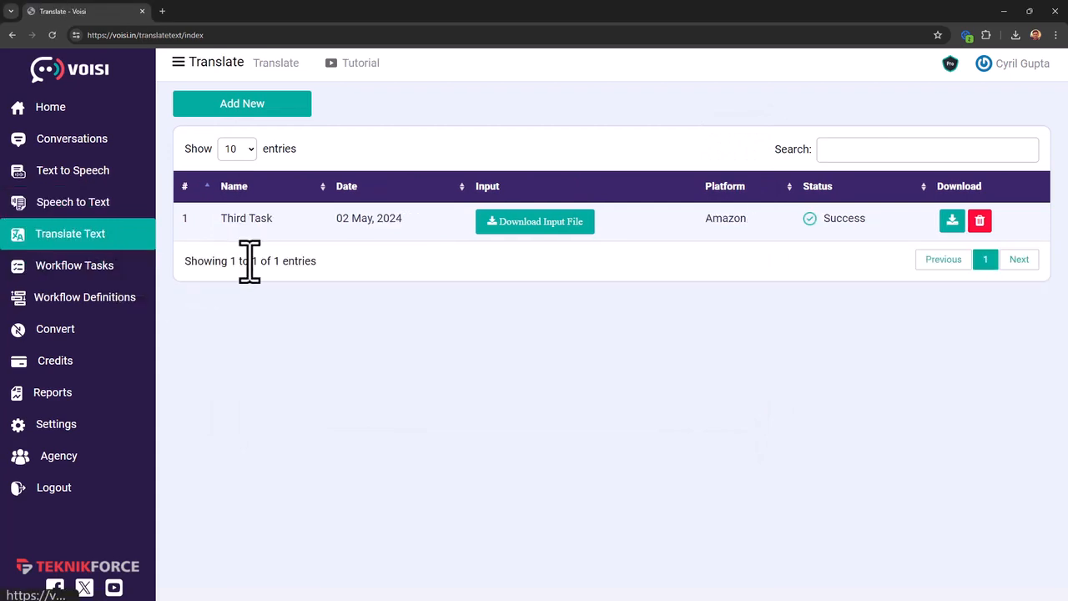
{"action": "left_click", "coordinate": [242, 105]}
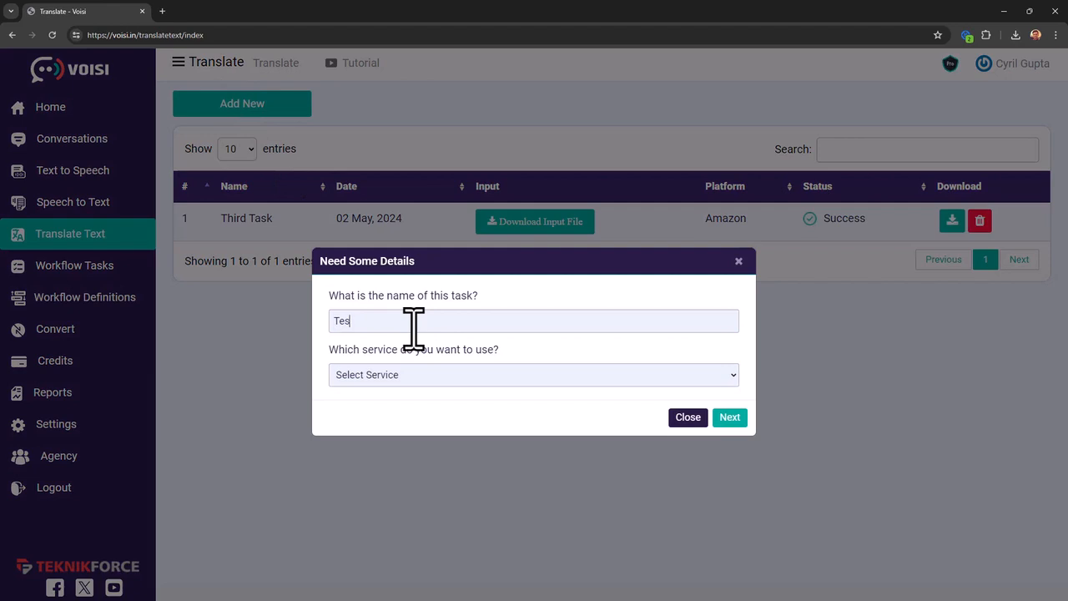
{"action": "left_click", "coordinate": [402, 377]}
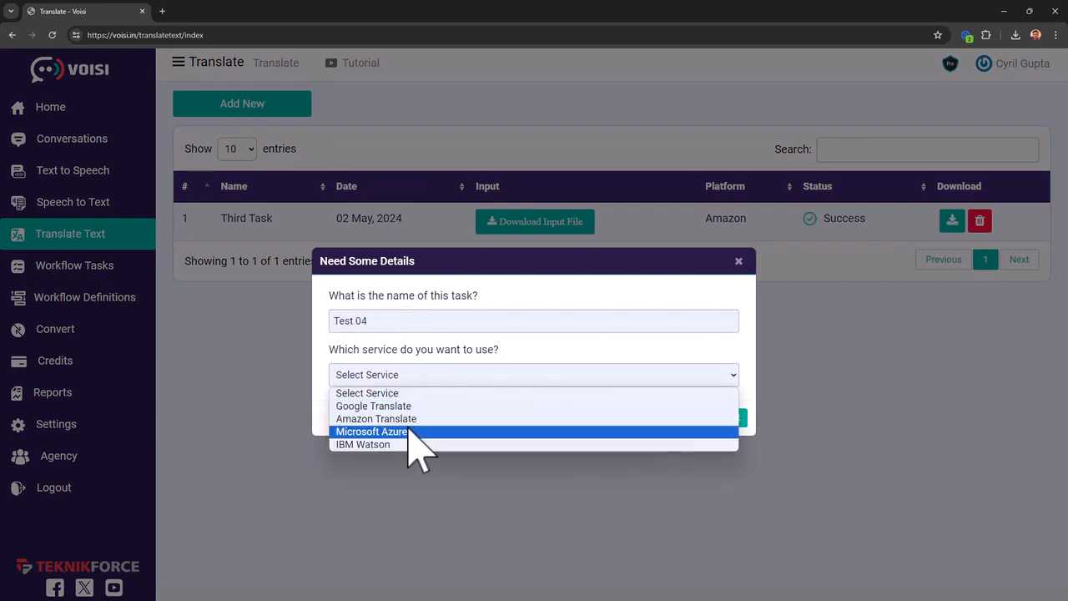
{"action": "left_click", "coordinate": [414, 405]}
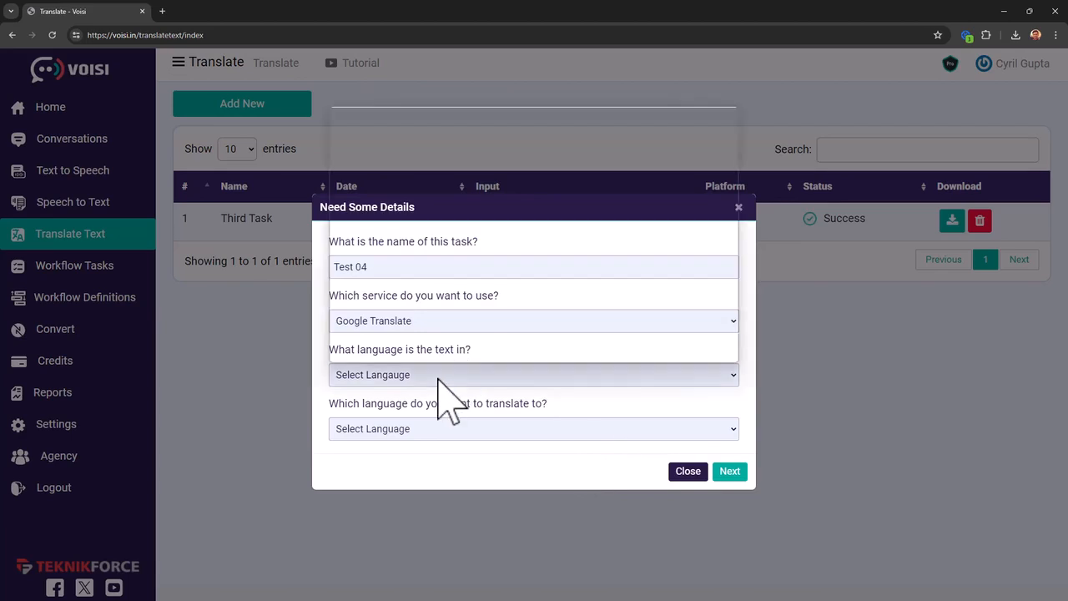
Set the translation task's source language to English and its target language to Hindi
{"action": "left_click", "coordinate": [446, 375]}
{"action": "type", "text": "te"}
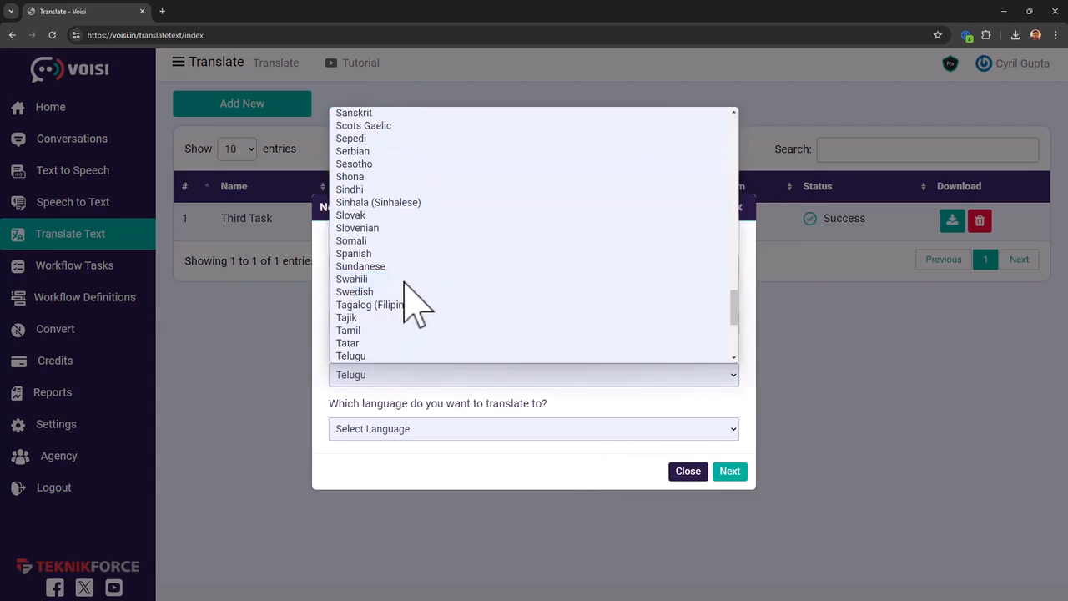
{"action": "type", "text": "e"}
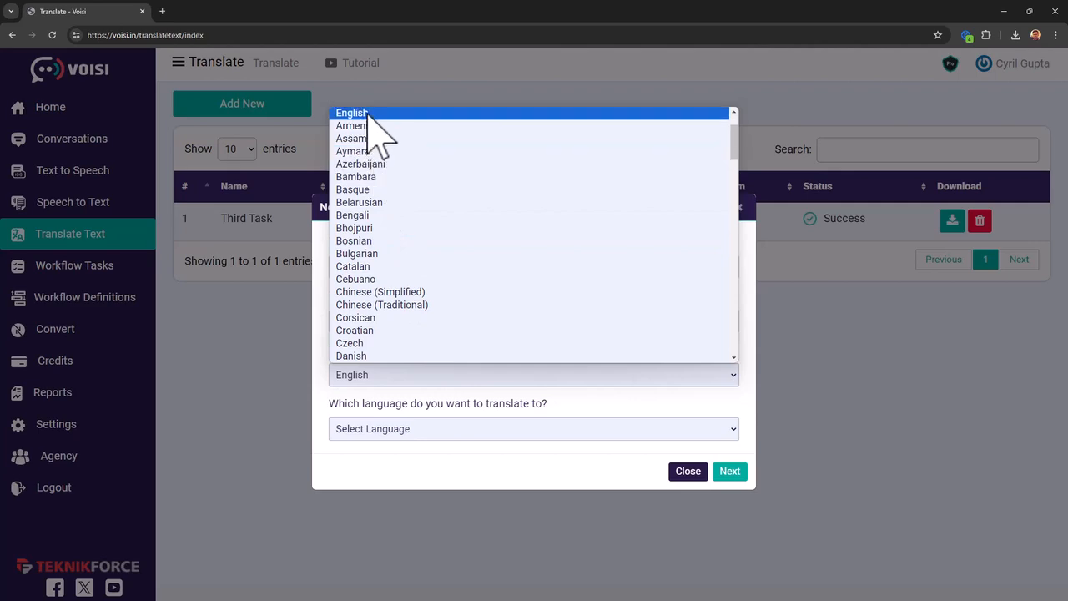
{"action": "left_click", "coordinate": [367, 113]}
{"action": "left_click", "coordinate": [397, 429]}
{"action": "type", "text": "hi"}
{"action": "key", "text": "Return"}
Continue to the content, enter "Hello! I am a computer programmer. What do you do?" and submit the translation task
{"action": "left_click", "coordinate": [730, 473]}
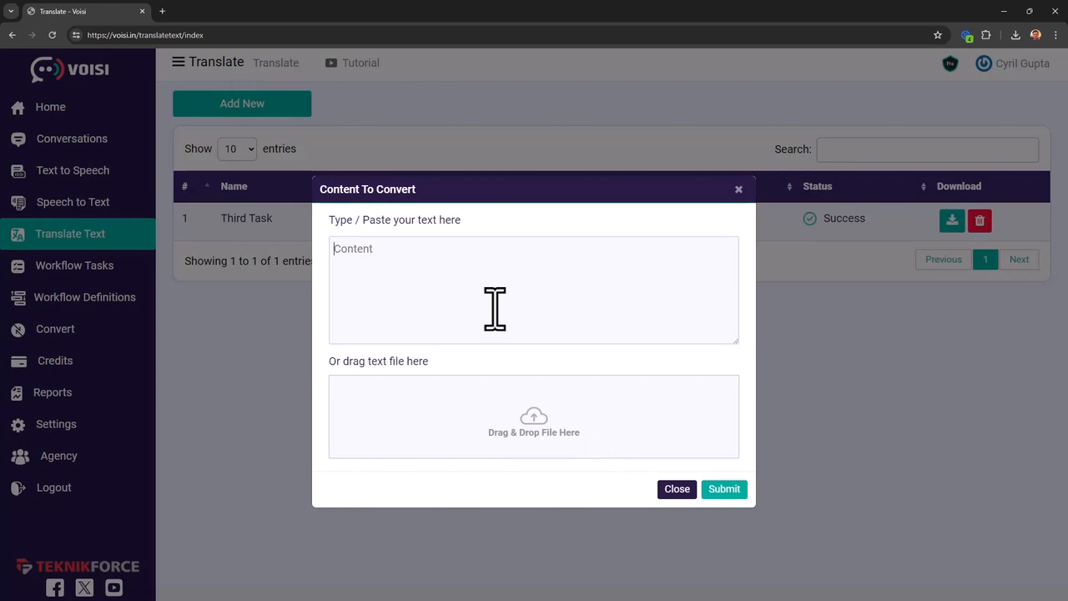
{"action": "type", "text": "Hello! I am a computer programmer. What do you do?"}
{"action": "left_click", "coordinate": [723, 489]}
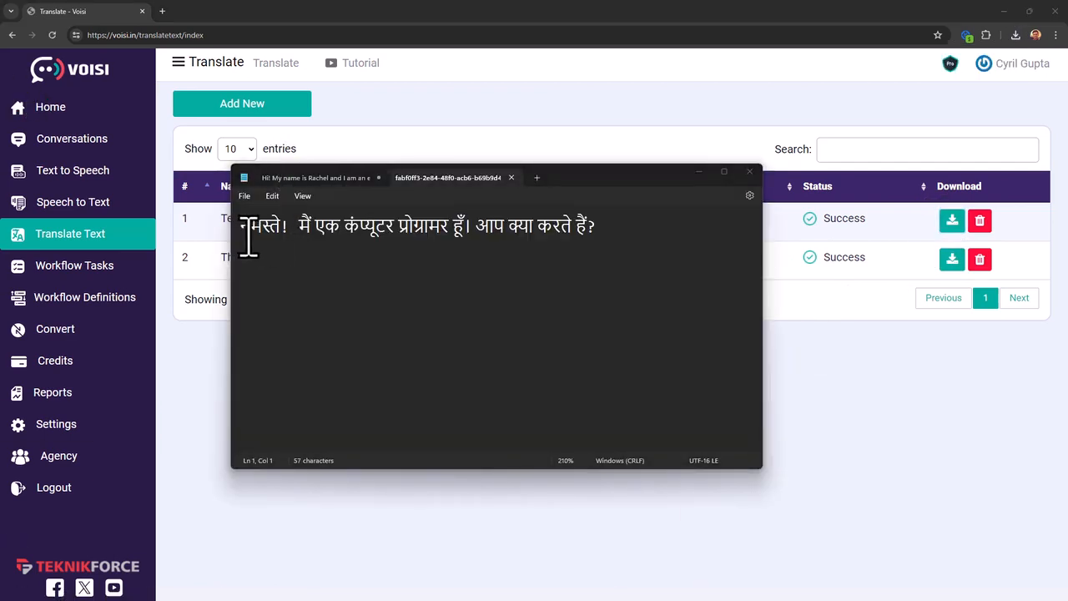
Review the Hindi translation in the text file opened in Notepad, and minimize the file's window
{"action": "left_click_drag", "start_coordinate": [248, 238], "coordinate": [289, 253]}
{"action": "left_click", "coordinate": [594, 255]}
{"action": "left_click", "coordinate": [289, 253]}
{"action": "left_click_drag", "start_coordinate": [251, 222], "coordinate": [289, 212]}
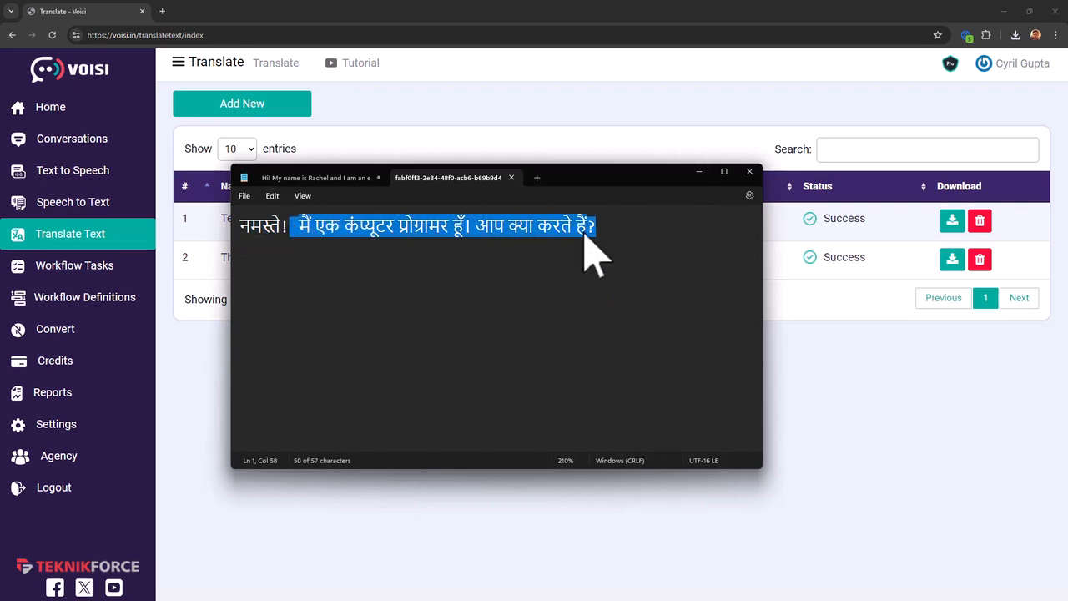
{"action": "left_click", "coordinate": [582, 234]}
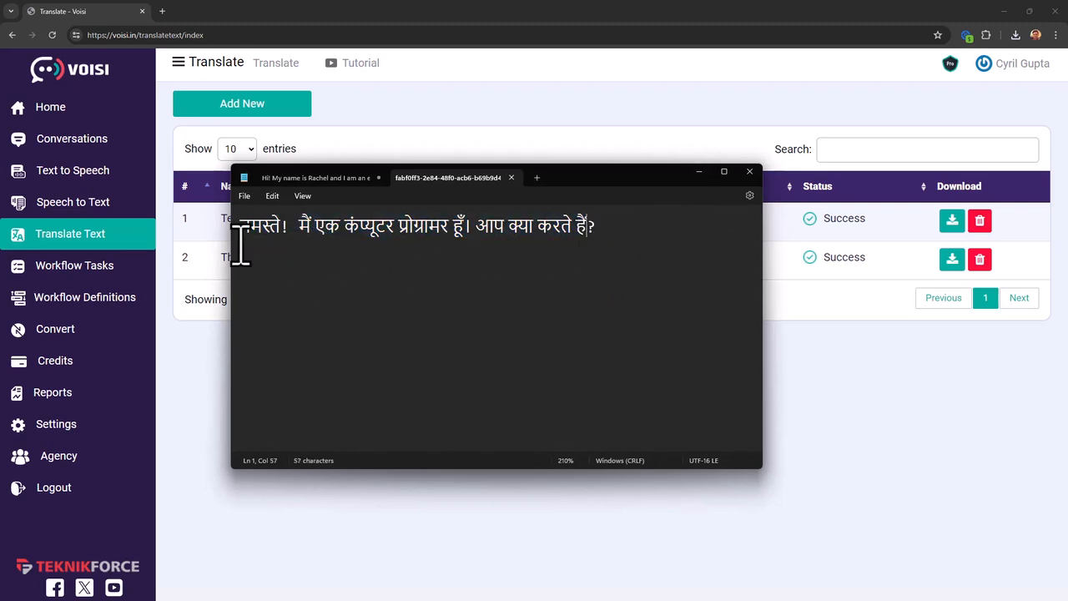
{"action": "left_click", "coordinate": [699, 172]}
Add a workflow definition named "Hindi Podcast" with "I have Text" as the input type
{"action": "left_click", "coordinate": [90, 299]}
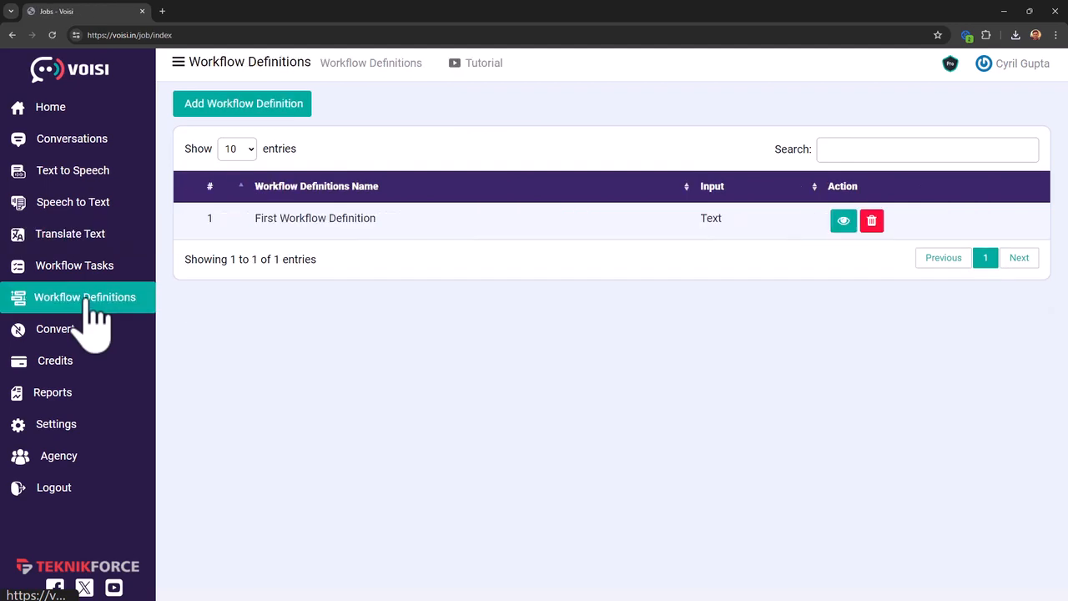
{"action": "left_click", "coordinate": [268, 115]}
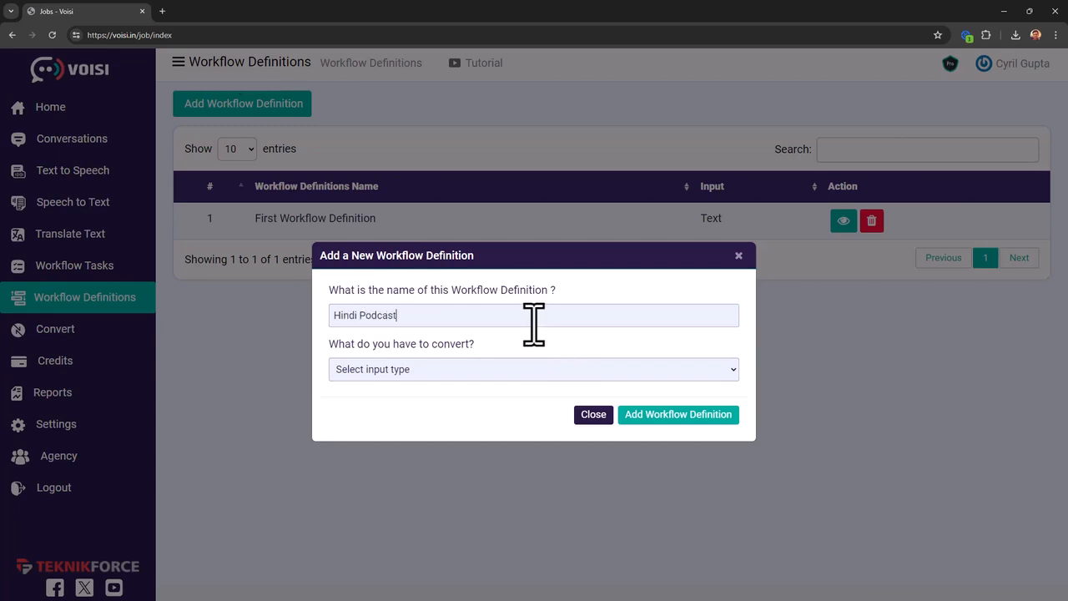
{"action": "triple_click", "coordinate": [534, 324]}
{"action": "left_click", "coordinate": [495, 374]}
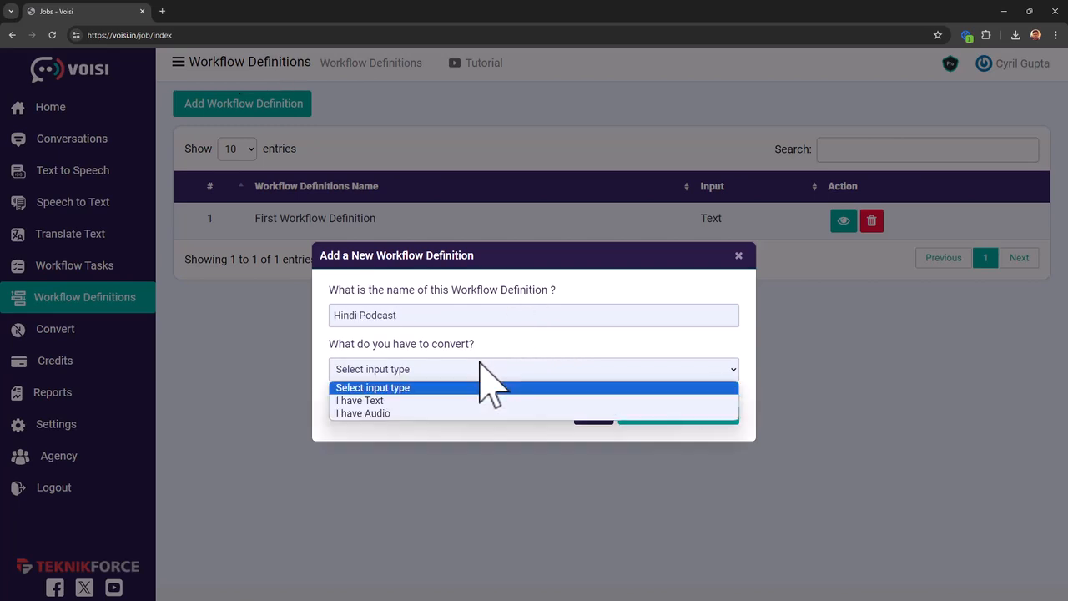
{"action": "left_click", "coordinate": [382, 400]}
{"action": "left_click", "coordinate": [695, 419]}
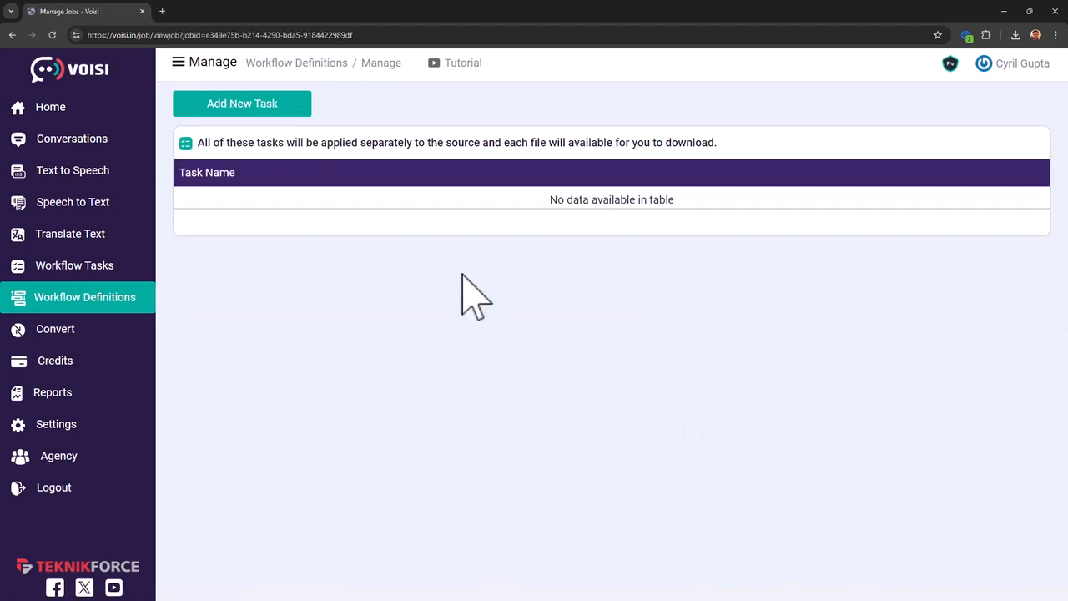
Add a task named "Translate English to Hindi" to the workflow and start a text translation action for it
{"action": "left_click", "coordinate": [255, 107]}
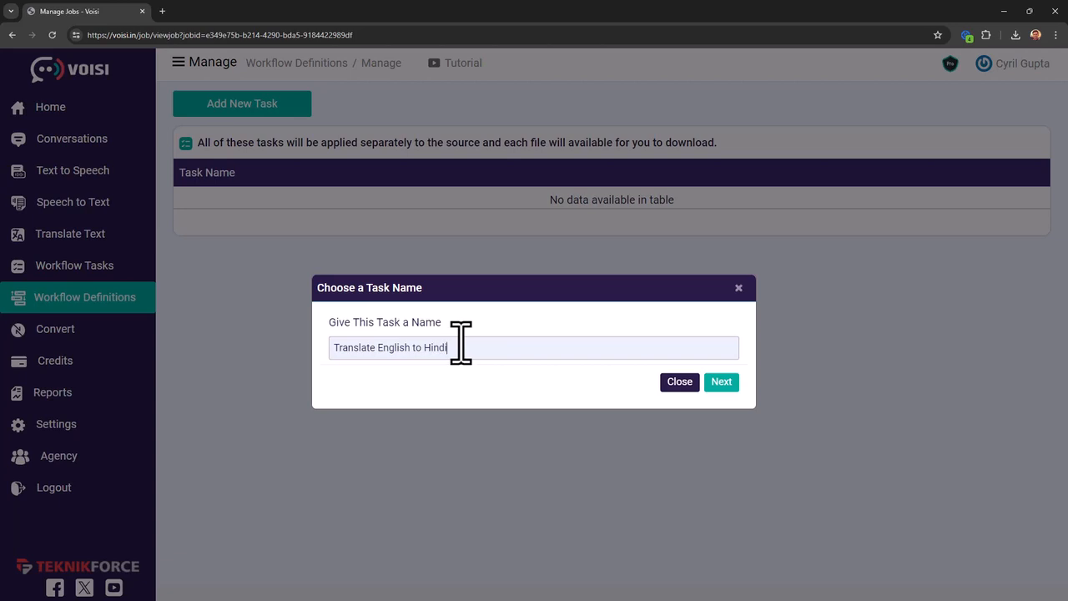
{"action": "left_click", "coordinate": [719, 383]}
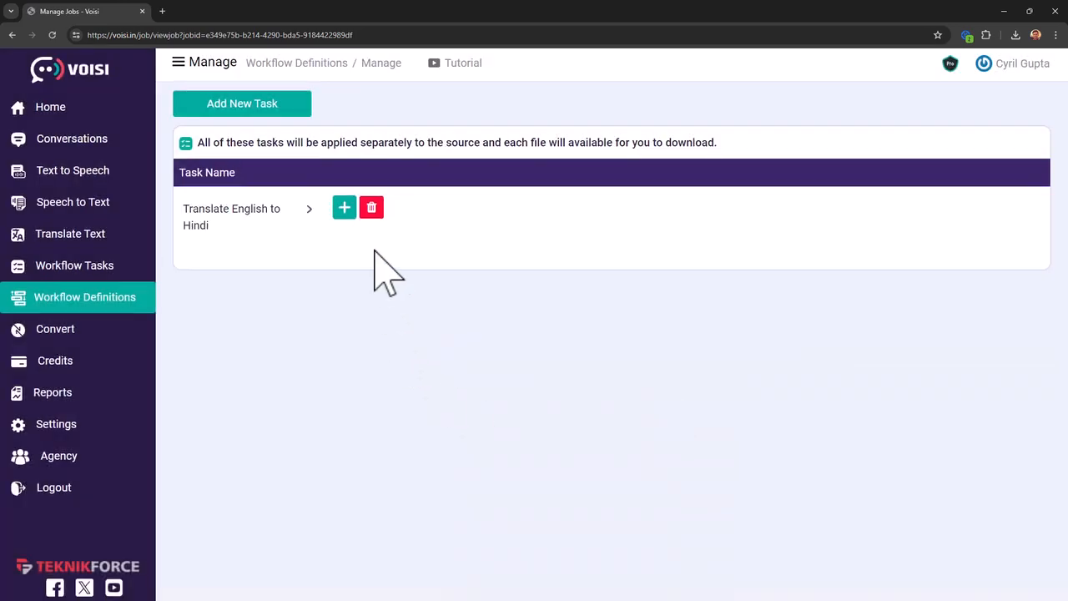
{"action": "left_click", "coordinate": [342, 210]}
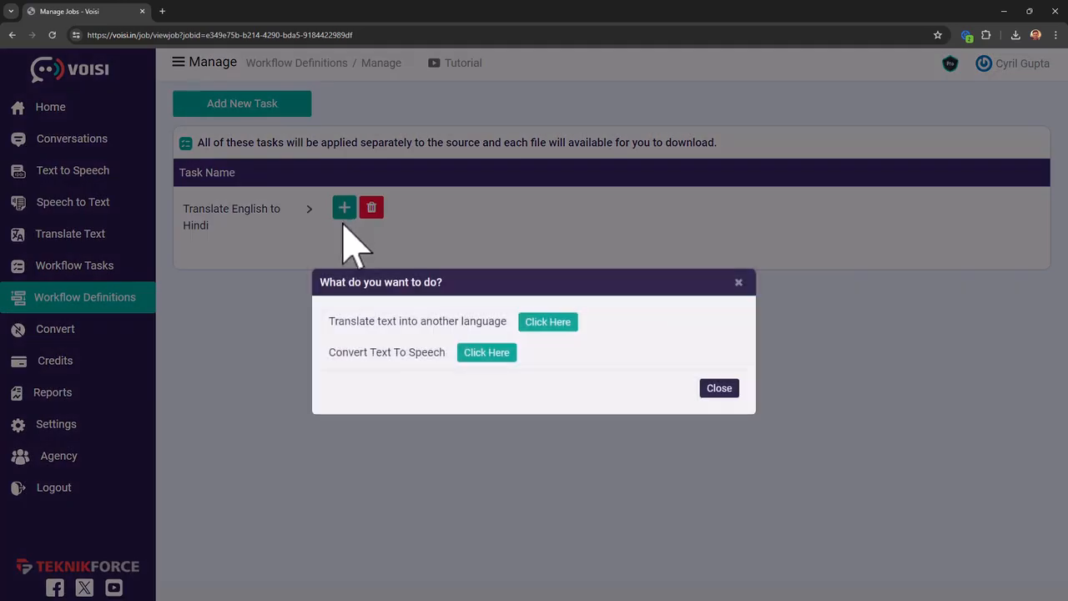
{"action": "left_click_drag", "start_coordinate": [380, 323], "coordinate": [449, 324]}
{"action": "left_click", "coordinate": [540, 326]}
Choose Google as the translation action's service and English as the language of the source text
{"action": "left_click", "coordinate": [392, 292]}
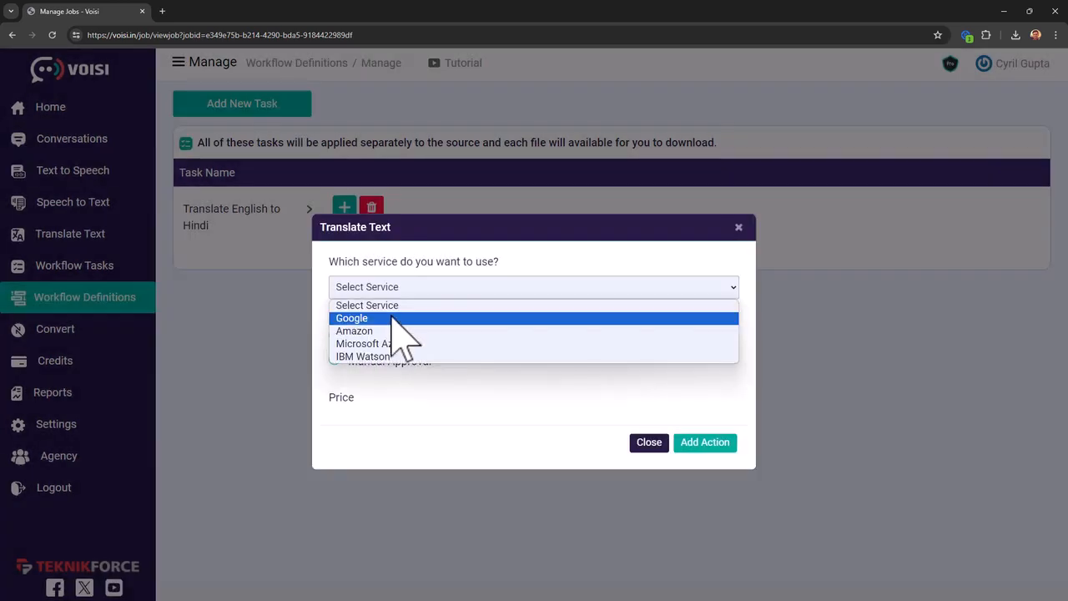
{"action": "left_click", "coordinate": [394, 315]}
{"action": "left_click", "coordinate": [384, 334]}
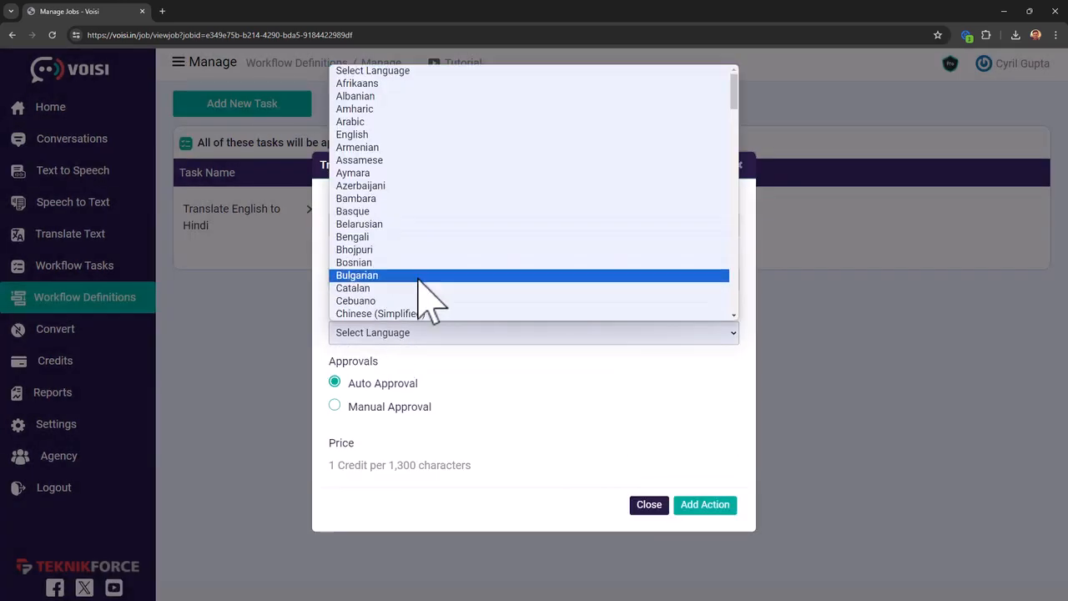
{"action": "left_click", "coordinate": [422, 342]}
{"action": "left_click", "coordinate": [409, 278]}
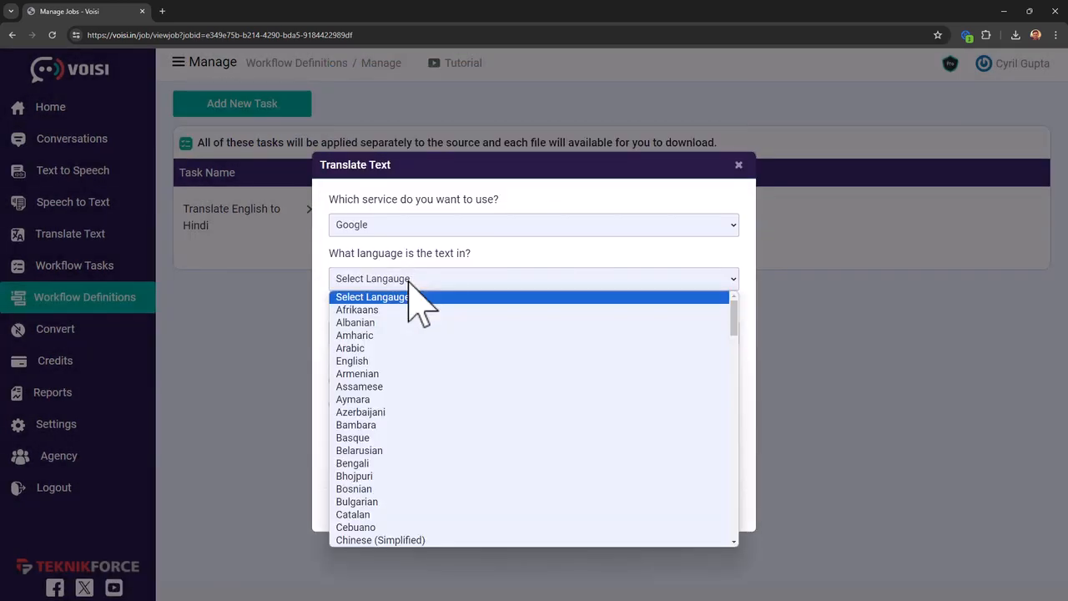
{"action": "left_click", "coordinate": [399, 361]}
Set the translation action's target language to Hindi and add the action to the workflow task
{"action": "left_click", "coordinate": [395, 333]}
{"action": "key", "text": "h"}
{"action": "key", "text": "i"}
{"action": "key", "text": "Return"}
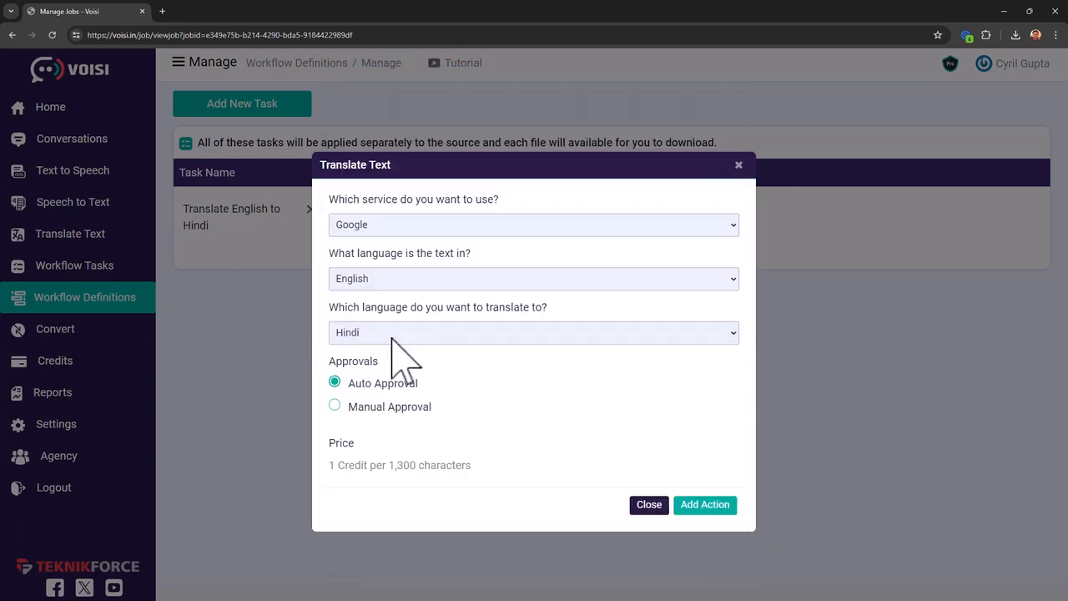
{"action": "left_click", "coordinate": [705, 505]}
{"action": "left_click_drag", "start_coordinate": [233, 213], "coordinate": [348, 214]}
{"action": "left_click", "coordinate": [367, 215]}
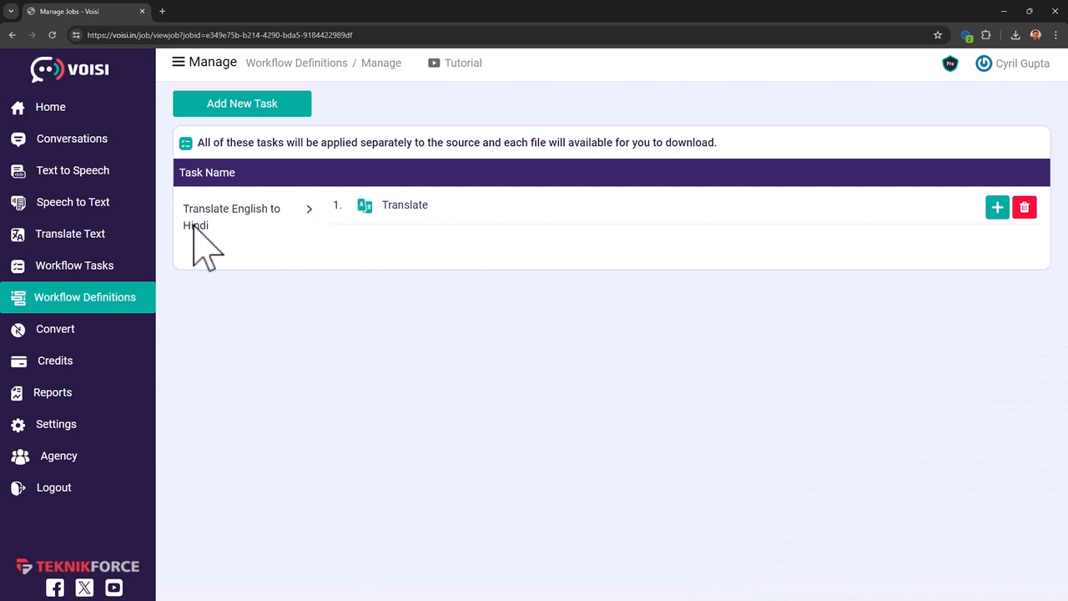
Start a text-to-speech action following the Translate action and choose Google as its service
{"action": "left_click", "coordinate": [998, 209]}
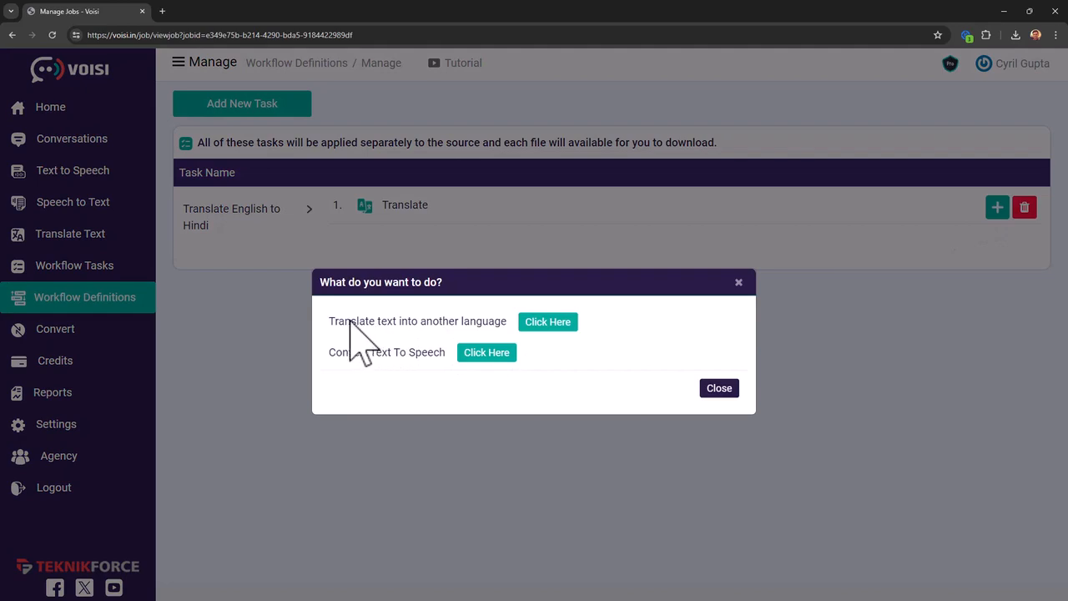
{"action": "left_click_drag", "start_coordinate": [379, 351], "coordinate": [489, 355]}
{"action": "left_click", "coordinate": [493, 355]}
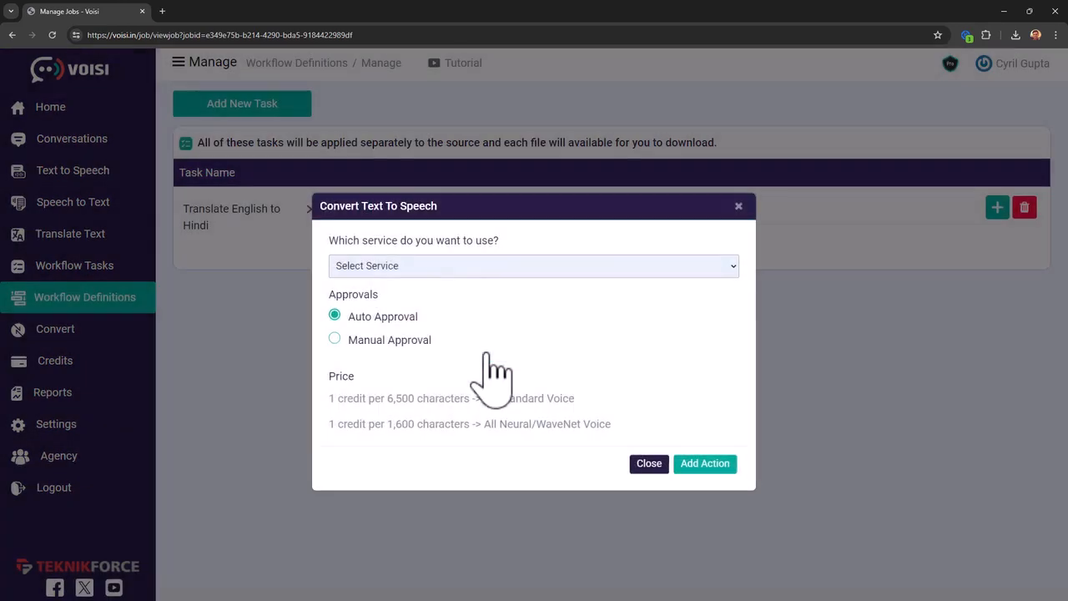
{"action": "left_click", "coordinate": [413, 266]}
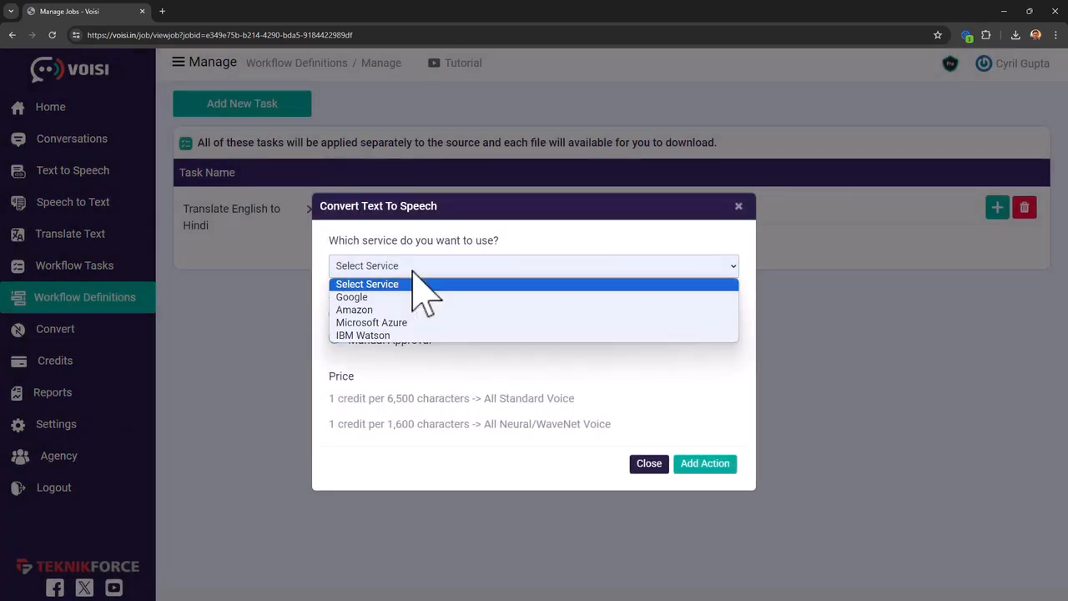
{"action": "left_click", "coordinate": [380, 298]}
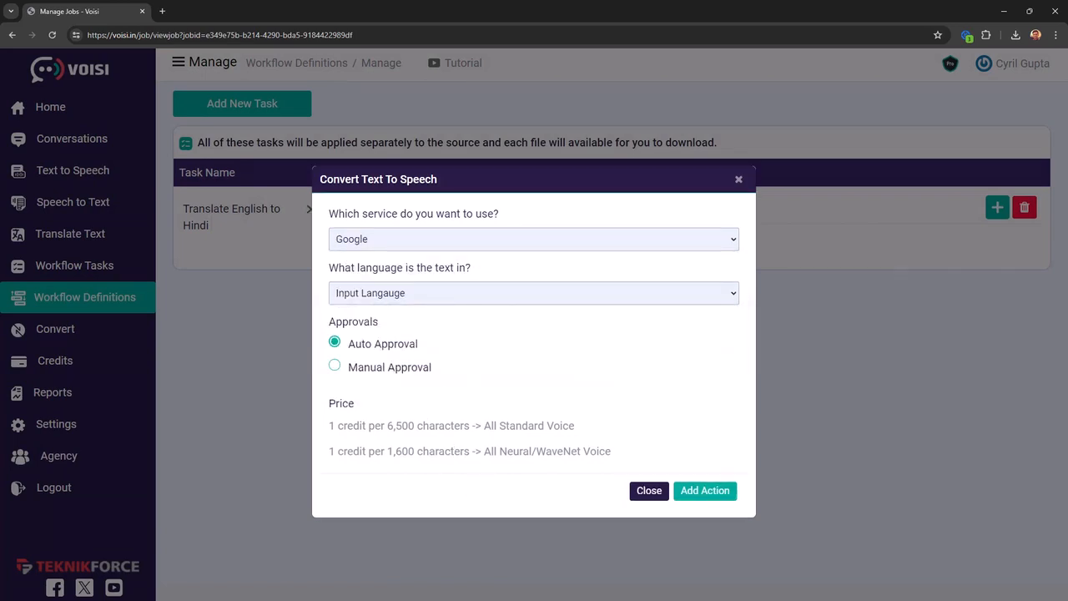
Set the speech language to Hindi (India) with the voice hi-IN-Neural2-A (Female Neural) and add the action
{"action": "left_click", "coordinate": [405, 267]}
{"action": "left_click", "coordinate": [405, 267]}
{"action": "left_click", "coordinate": [407, 268]}
{"action": "left_click", "coordinate": [406, 268]}
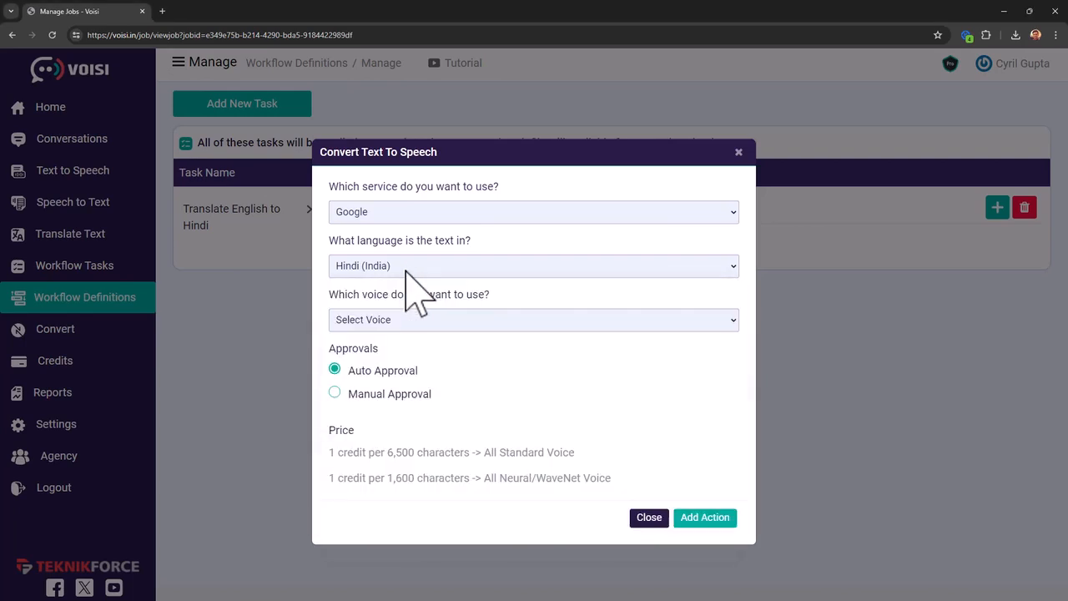
{"action": "left_click", "coordinate": [411, 323]}
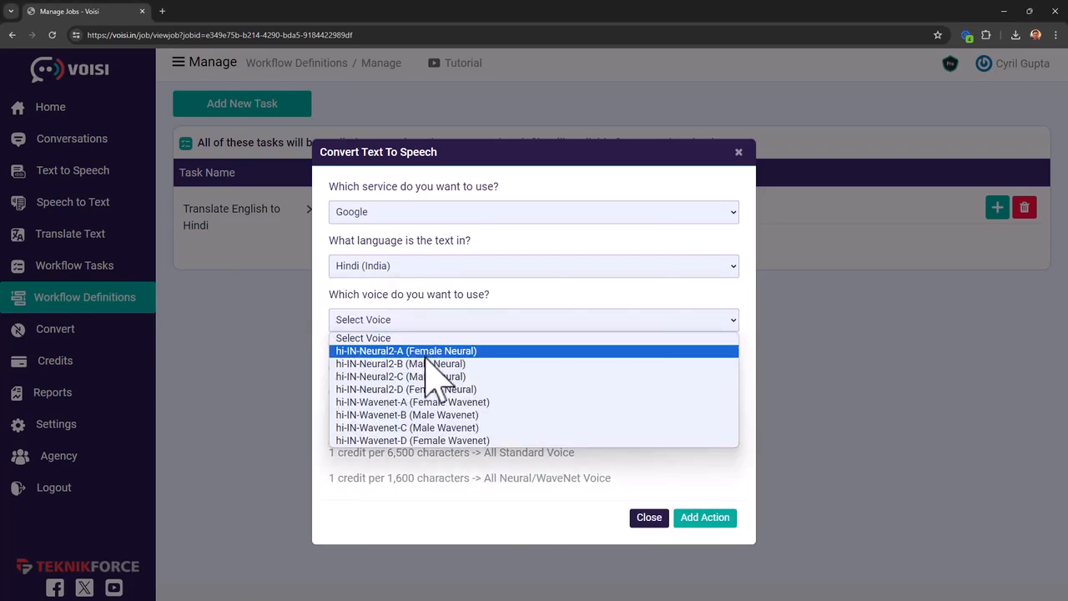
{"action": "left_click", "coordinate": [426, 351]}
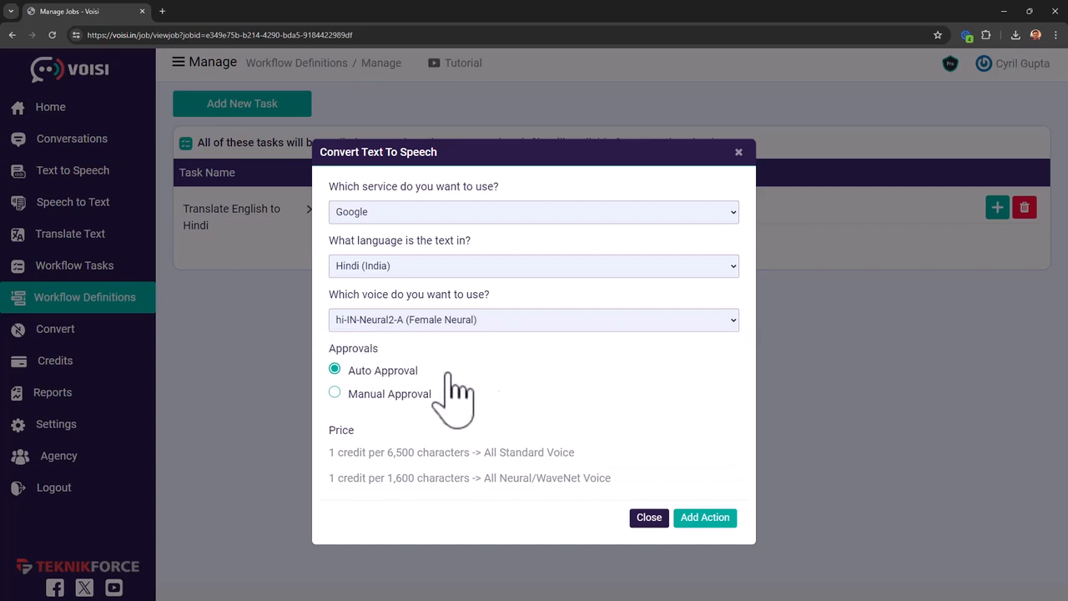
{"action": "left_click", "coordinate": [709, 518]}
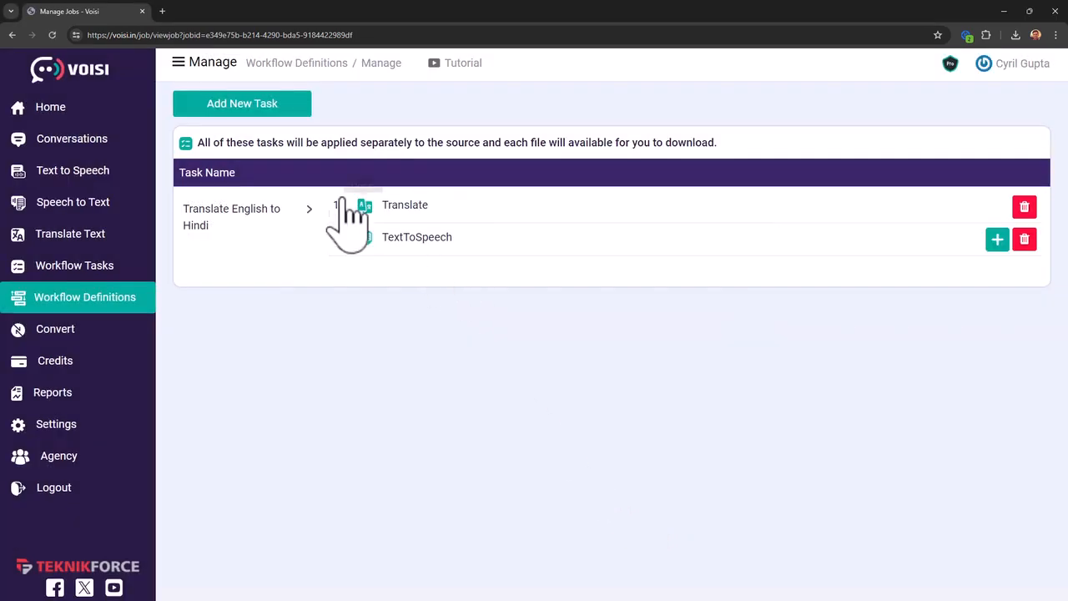
{"action": "left_click_drag", "start_coordinate": [375, 248], "coordinate": [453, 268]}
{"action": "left_click", "coordinate": [453, 277]}
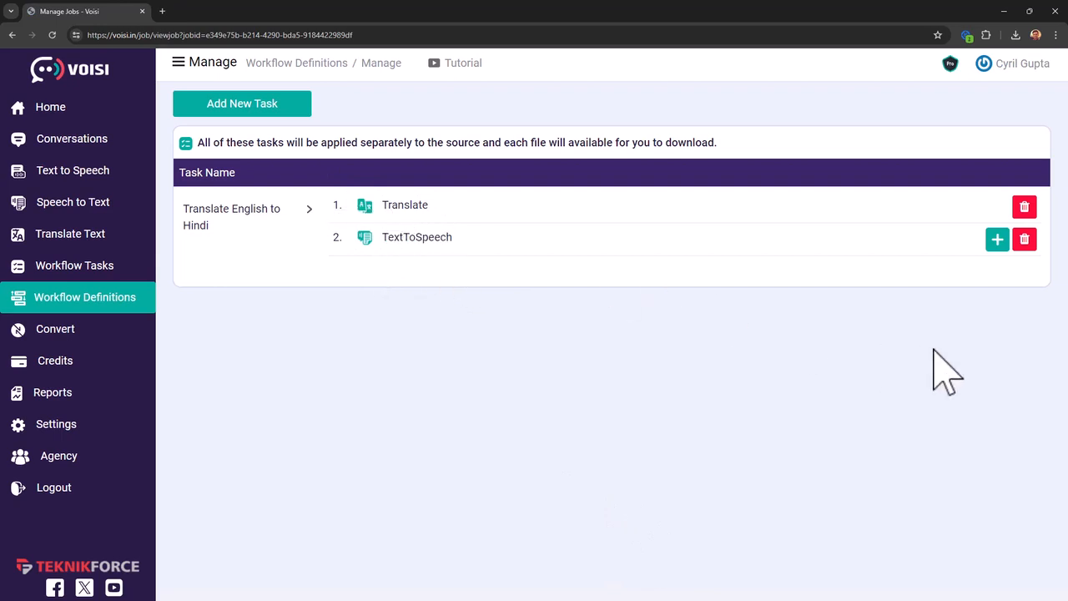
Start a new workflow task named "Test 05" based on the Hindi Podcast workflow definition and proceed to its text input
{"action": "left_click", "coordinate": [117, 269]}
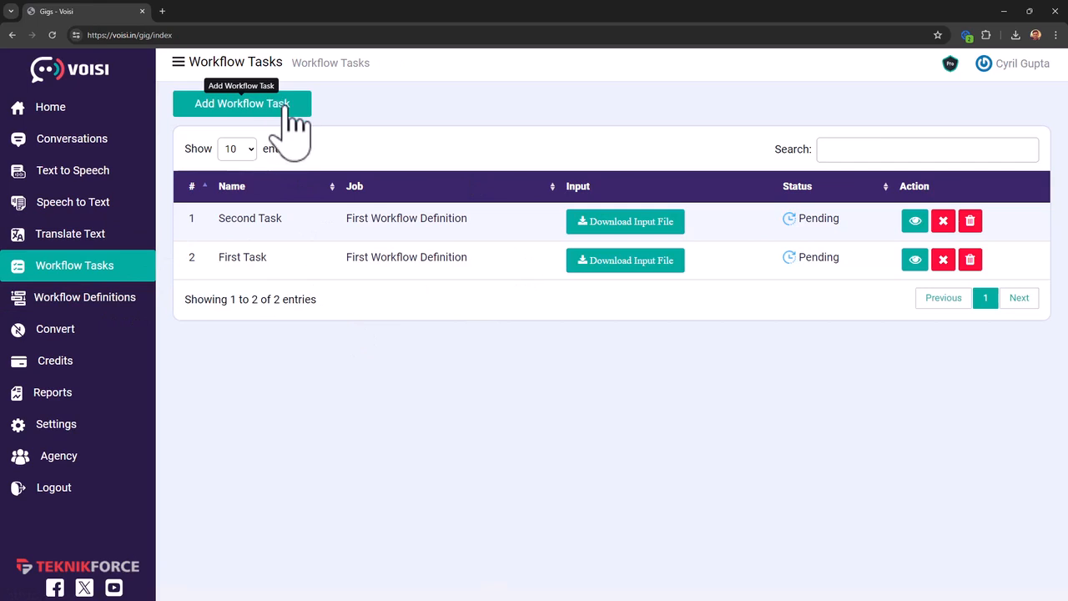
{"action": "left_click", "coordinate": [282, 107]}
{"action": "left_click", "coordinate": [443, 325]}
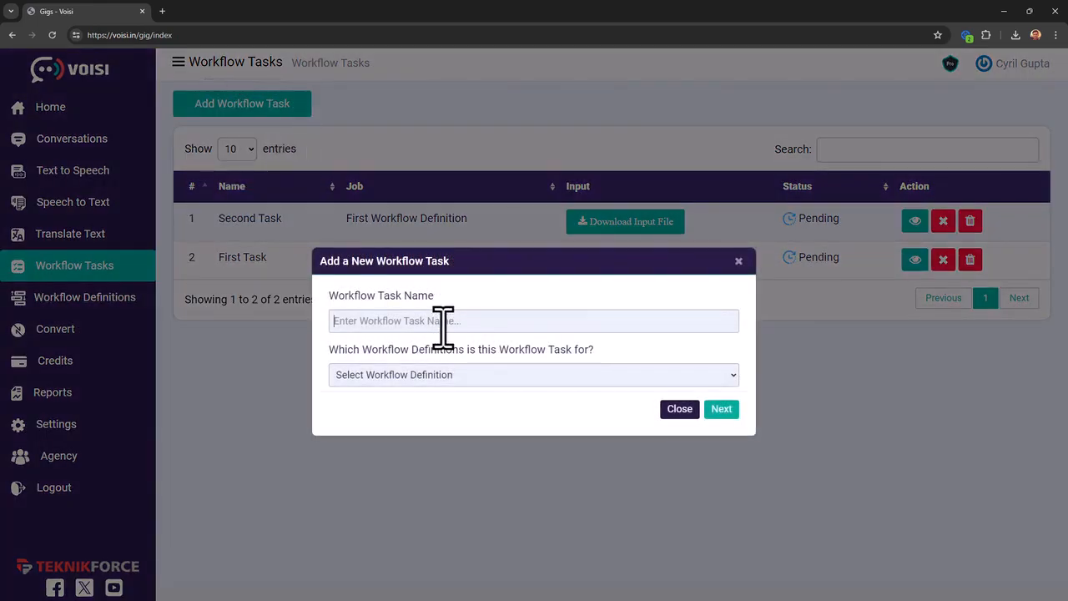
{"action": "type", "text": "Test 05"}
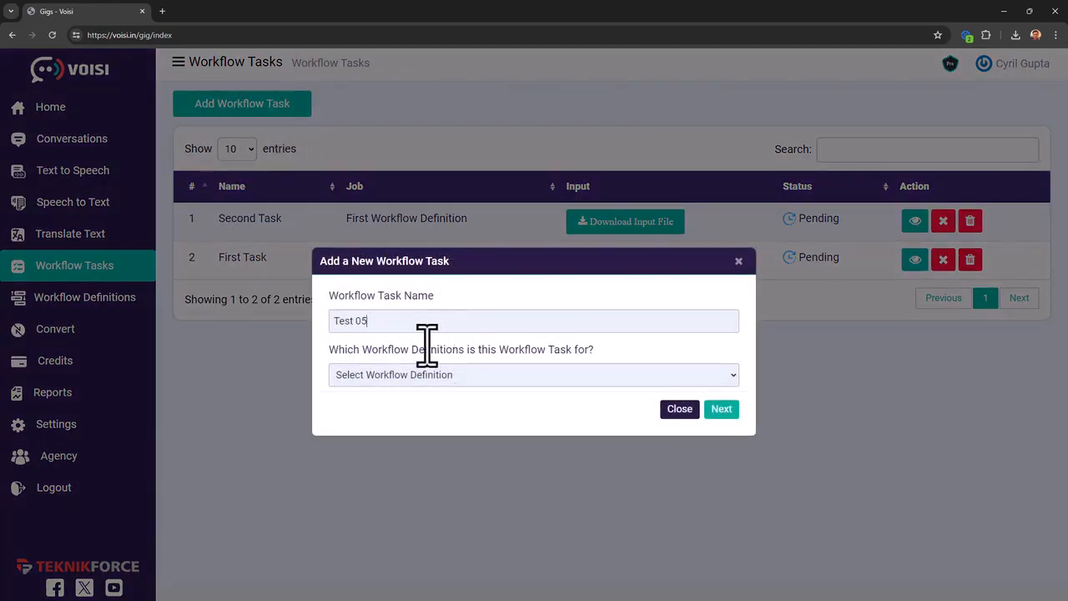
{"action": "left_click", "coordinate": [434, 378]}
{"action": "left_click", "coordinate": [427, 419]}
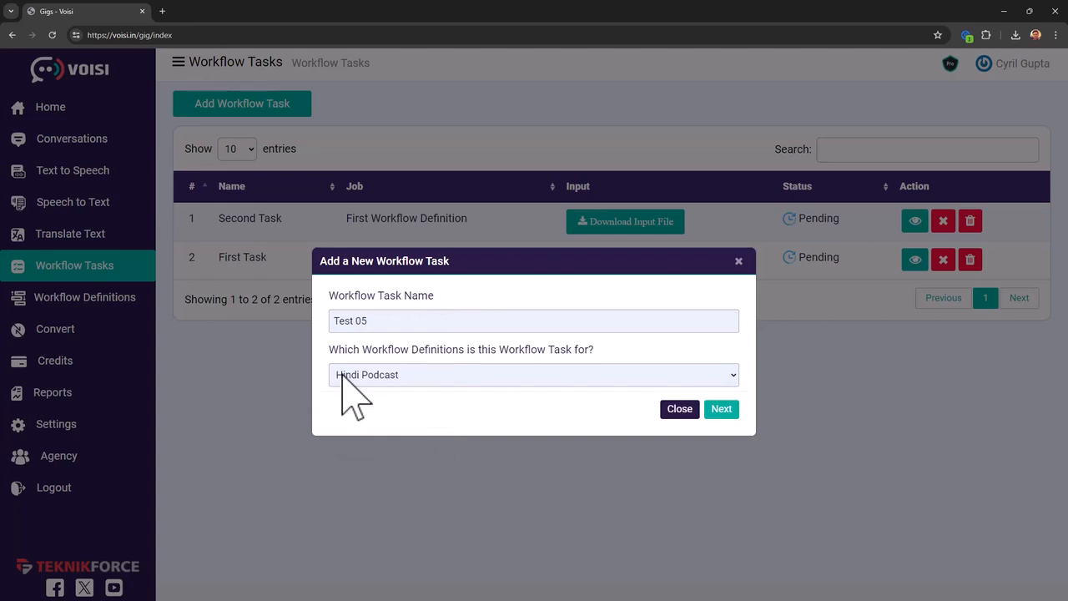
{"action": "left_click", "coordinate": [720, 412]}
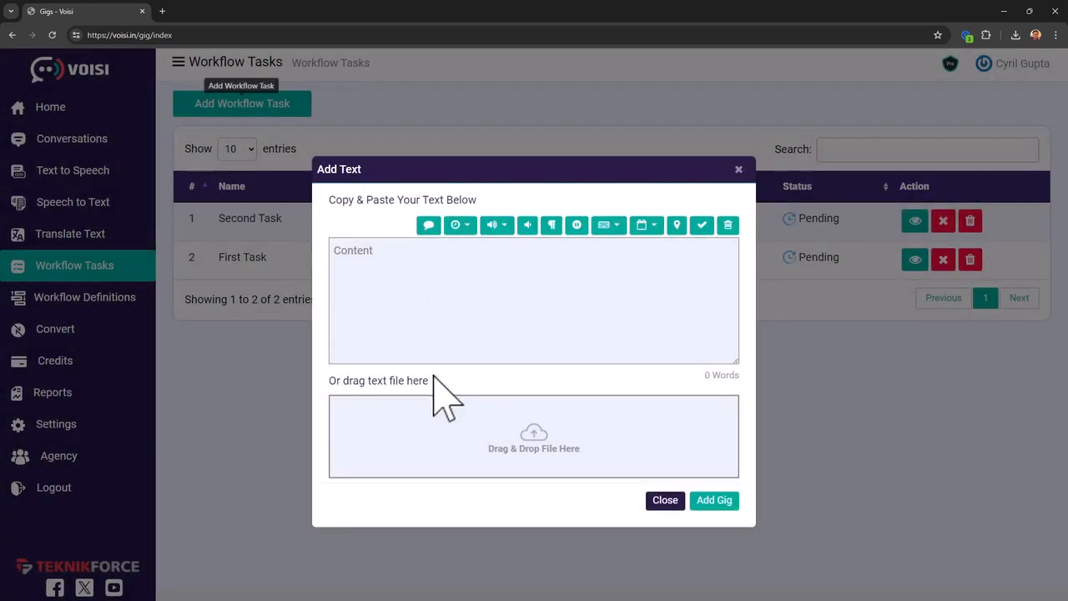
Enter "Hey! How are you doing? Let's make some epic content." as the task's source text and add the gig
{"action": "left_click", "coordinate": [365, 279]}
{"action": "type", "text": "Hey! How are you doing? Let's make some epic content."}
{"action": "left_click", "coordinate": [723, 503]}
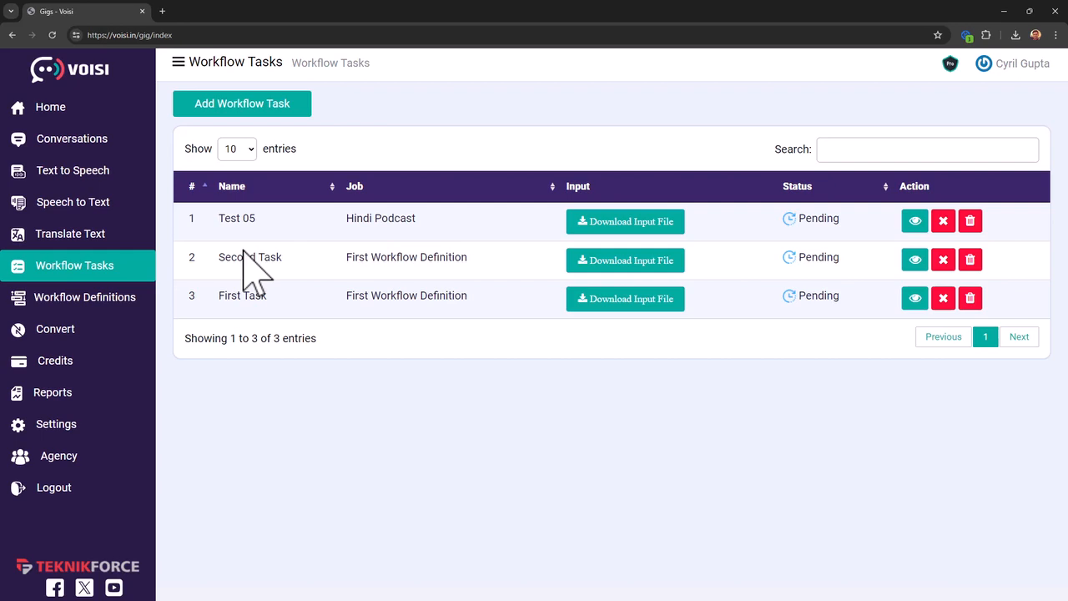
{"action": "left_click", "coordinate": [286, 102]}
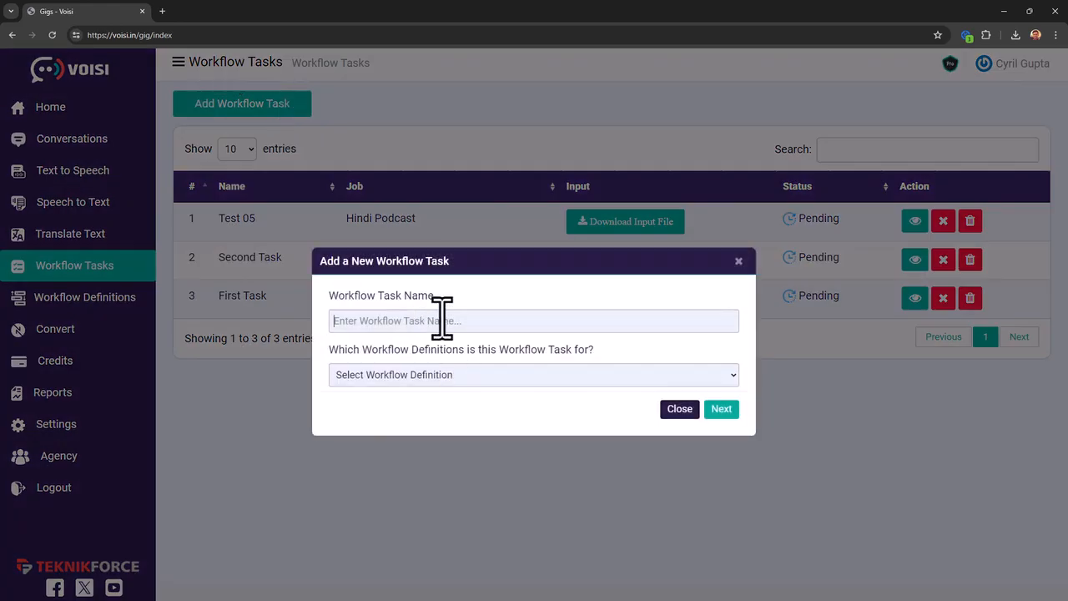
{"action": "left_click", "coordinate": [436, 376]}
{"action": "left_click", "coordinate": [417, 418]}
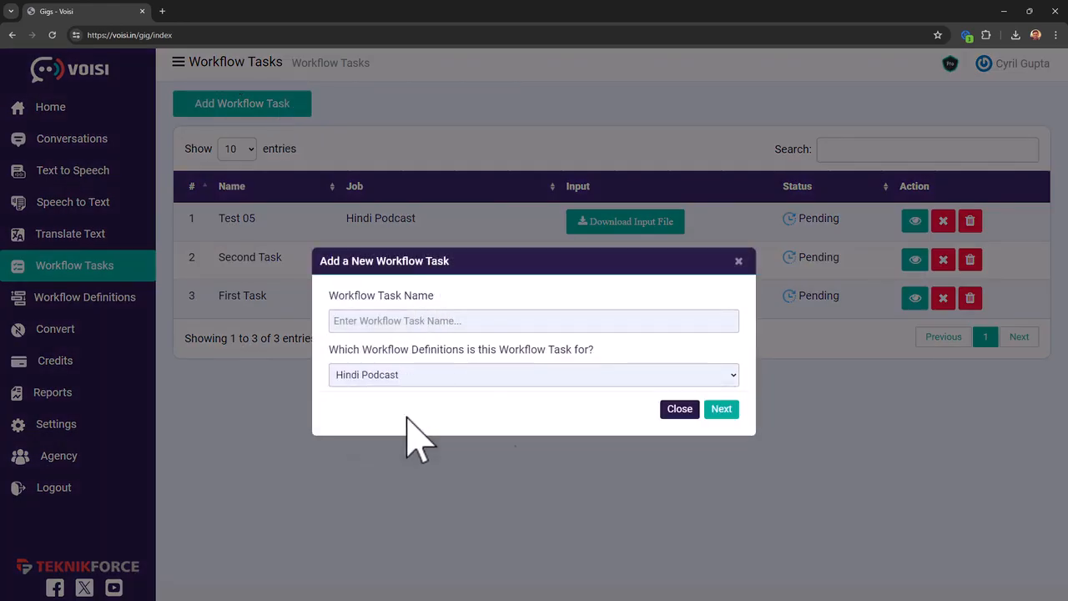
{"action": "left_click", "coordinate": [680, 409]}
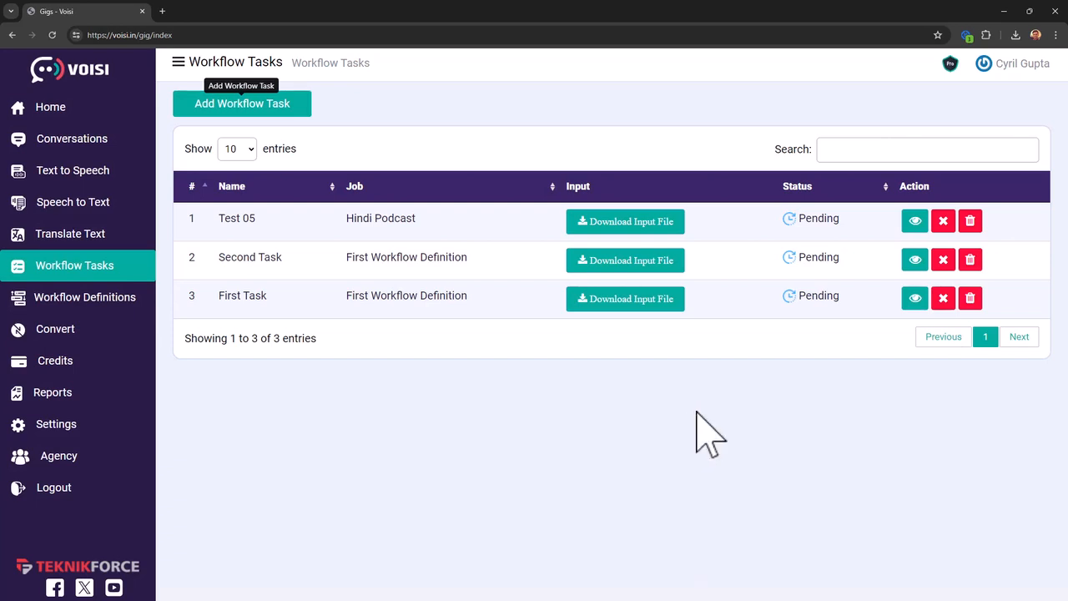
Open the audio converter page and examine its note about converting audio files into a Voisi compatible .Wav
{"action": "left_click", "coordinate": [70, 334]}
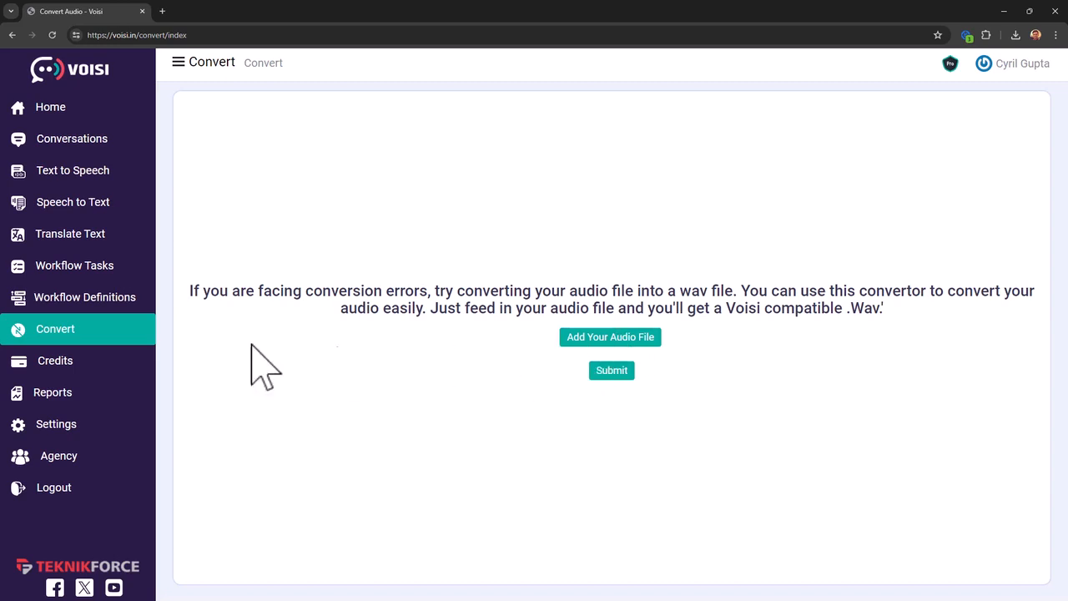
{"action": "left_click_drag", "start_coordinate": [795, 308], "coordinate": [882, 308]}
{"action": "left_click", "coordinate": [766, 313]}
{"action": "mouse_move", "coordinate": [723, 308]}
{"action": "left_mouse_down"}
{"action": "mouse_move", "coordinate": [889, 312]}
{"action": "mouse_move", "coordinate": [723, 311]}
{"action": "left_mouse_up"}
{"action": "left_click", "coordinate": [886, 318]}
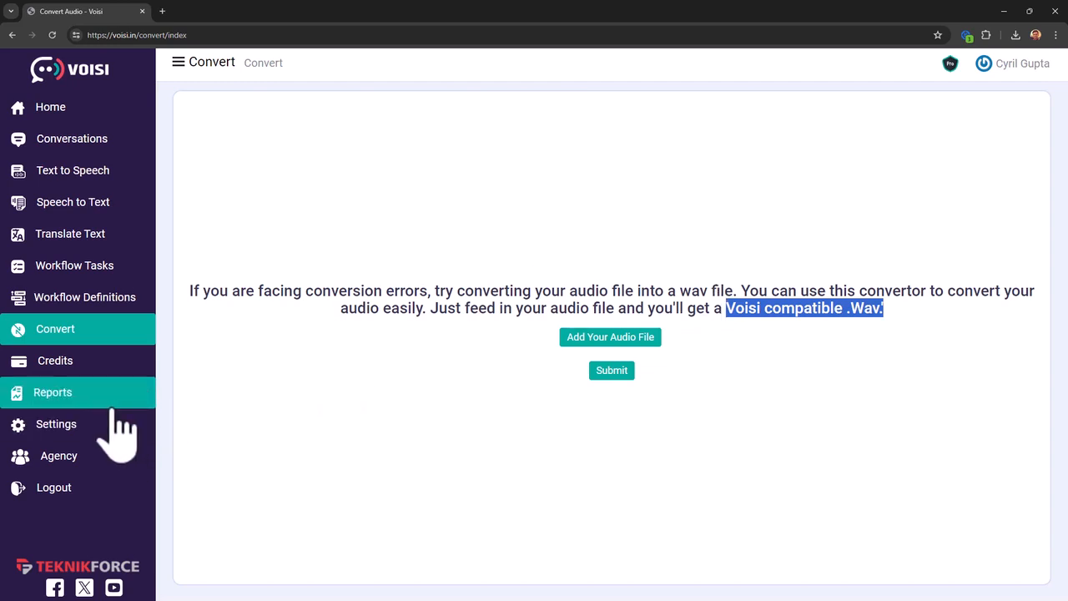
Review the credit usage history, checking the dates, the credits utilized per task and the credits in hand
{"action": "left_click", "coordinate": [125, 365]}
{"action": "left_click_drag", "start_coordinate": [589, 243], "coordinate": [719, 496]}
{"action": "left_click", "coordinate": [887, 264]}
{"action": "left_click_drag", "start_coordinate": [895, 226], "coordinate": [902, 462]}
{"action": "left_click", "coordinate": [903, 465]}
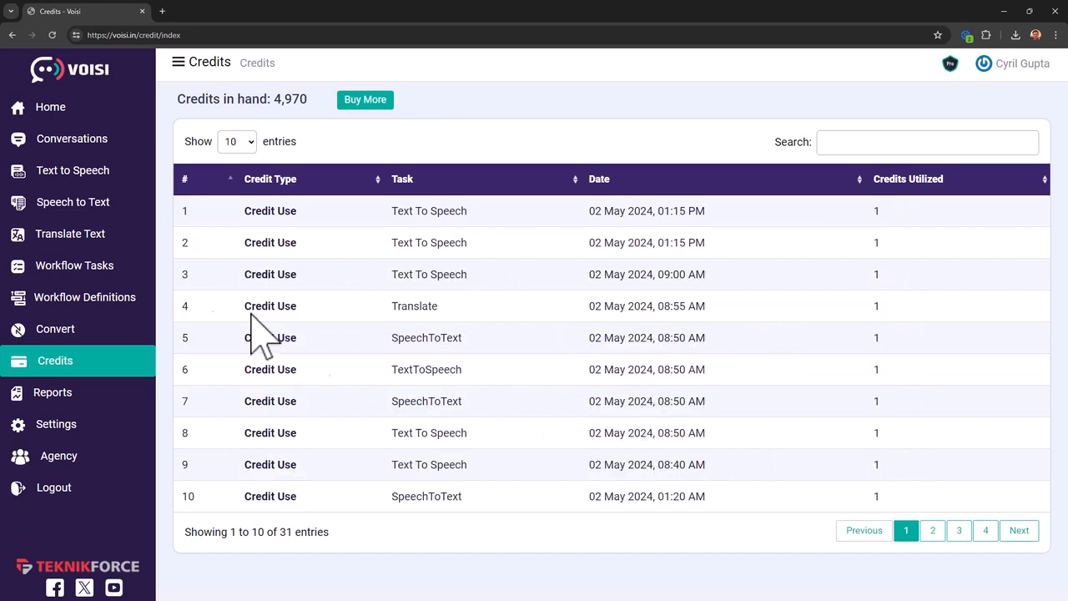
{"action": "left_click_drag", "start_coordinate": [281, 100], "coordinate": [308, 102]}
{"action": "left_click", "coordinate": [375, 347]}
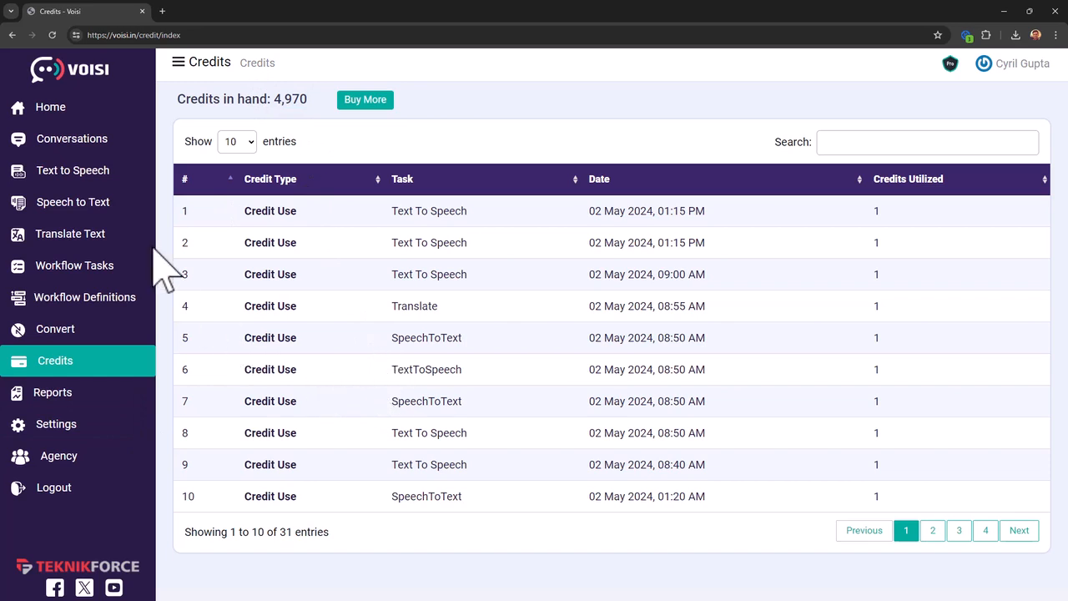
Open the reports page to examine the listed jobs
{"action": "left_click", "coordinate": [37, 400]}
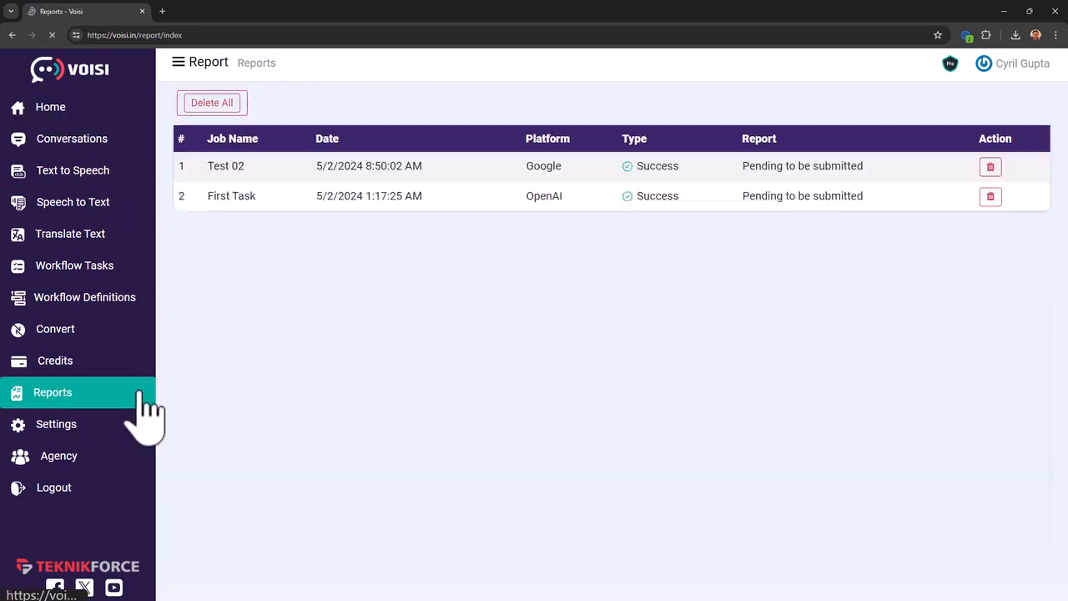